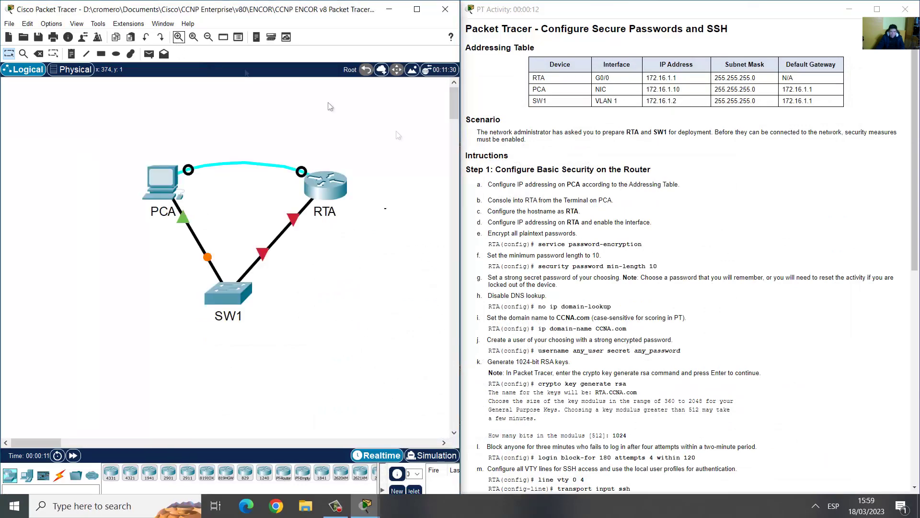
Step: Zoom in on the PT Activity instructions several times to enlarge the text
{"action": "right_click", "coordinate": [756, 191]}
{"action": "left_click", "coordinate": [769, 212]}
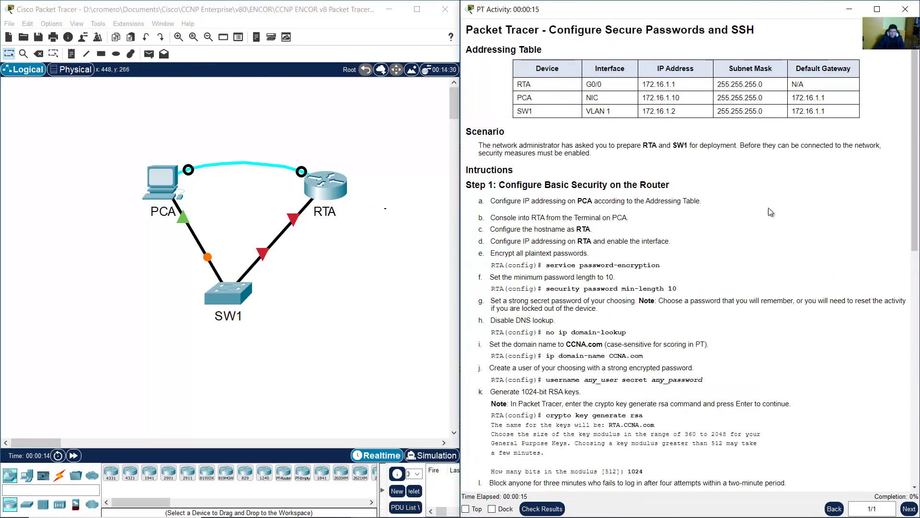
{"action": "right_click", "coordinate": [769, 208]}
{"action": "left_click", "coordinate": [798, 232]}
{"action": "right_click", "coordinate": [785, 221]}
{"action": "left_click", "coordinate": [817, 247]}
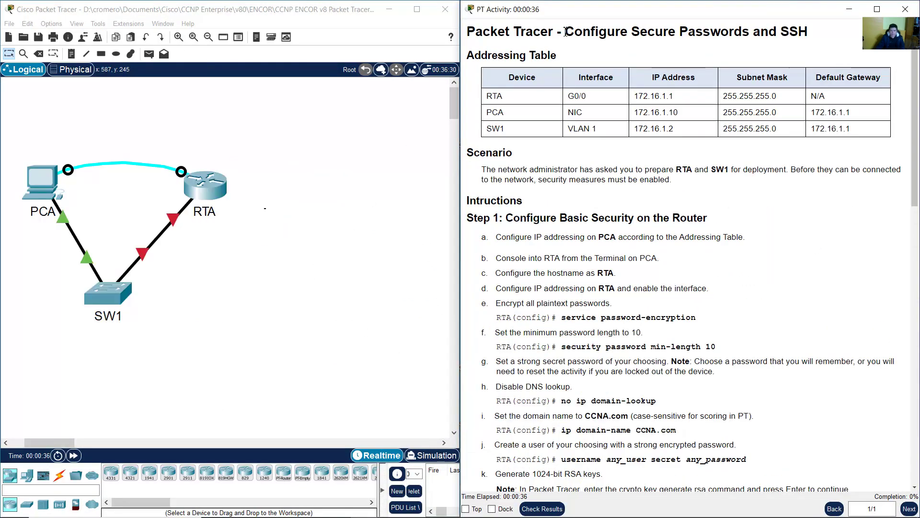
Step: Review the Addressing Table rows for RTA, PCA and SW1 against the topology devices
{"action": "left_click_drag", "start_coordinate": [566, 32], "coordinate": [809, 31]}
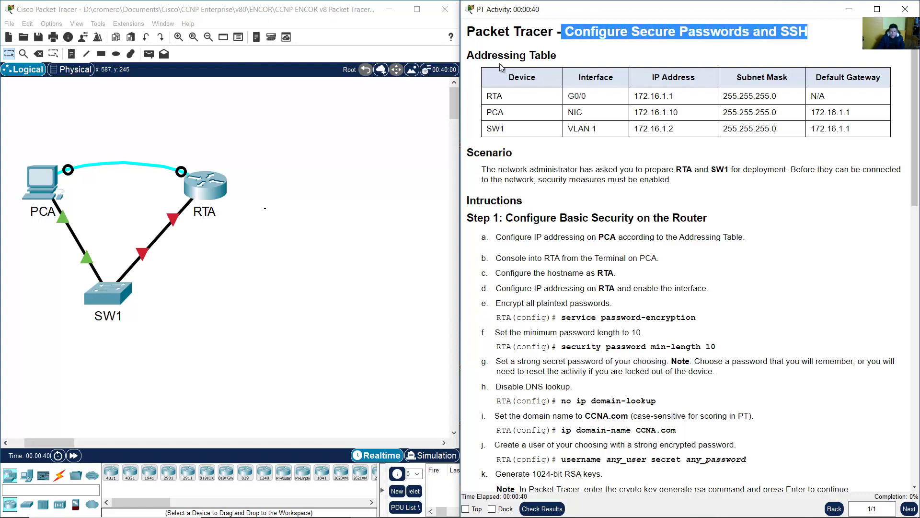
{"action": "left_click_drag", "start_coordinate": [475, 55], "coordinate": [559, 56]}
{"action": "left_click_drag", "start_coordinate": [487, 97], "coordinate": [504, 96]}
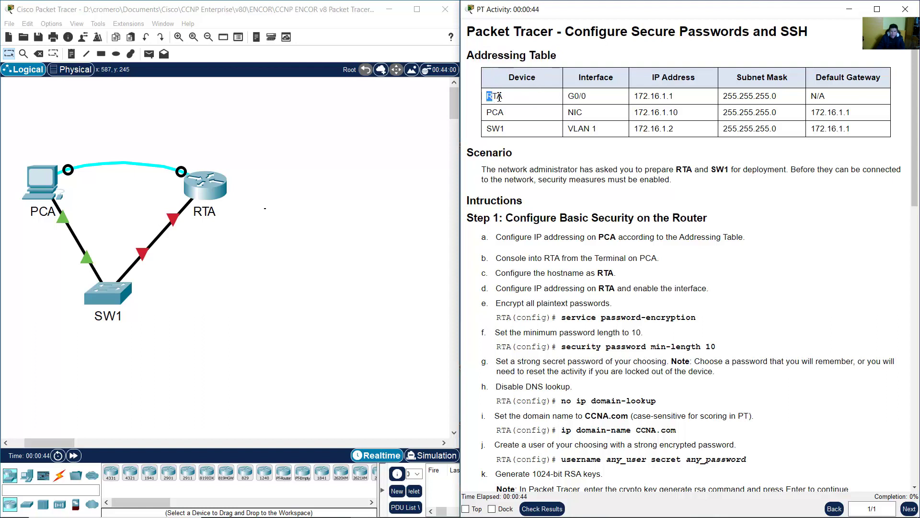
{"action": "left_click_drag", "start_coordinate": [288, 144], "coordinate": [165, 258]}
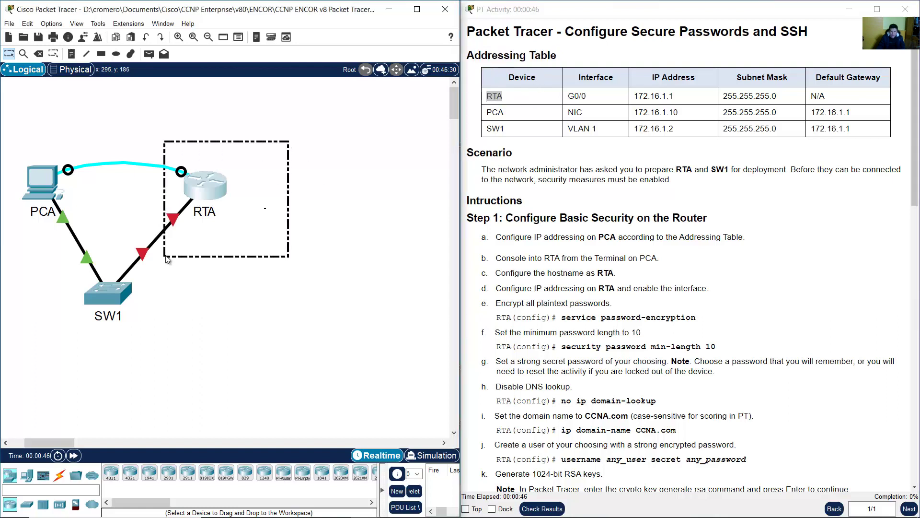
{"action": "left_click", "coordinate": [575, 100]}
{"action": "left_click_drag", "start_coordinate": [586, 100], "coordinate": [776, 98]}
{"action": "left_click", "coordinate": [242, 228]}
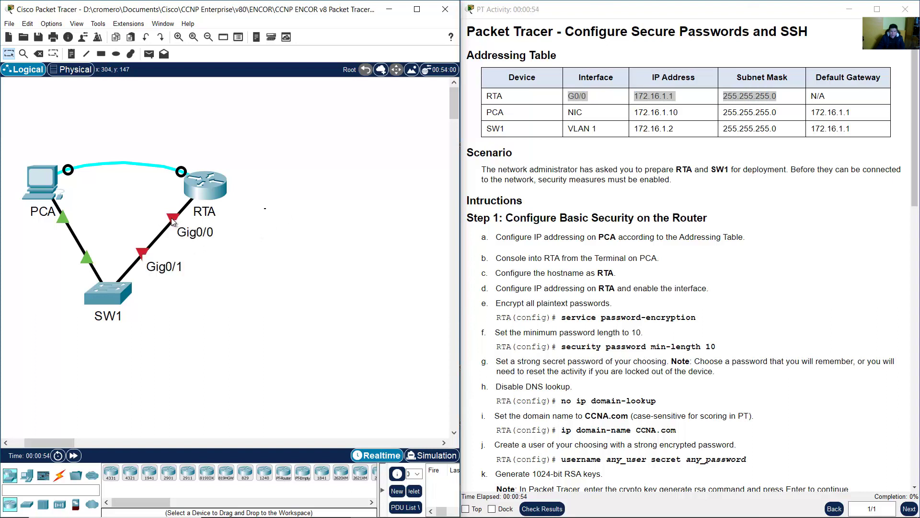
{"action": "mouse_move", "coordinate": [171, 219]}
{"action": "left_click_drag", "start_coordinate": [500, 113], "coordinate": [581, 131]}
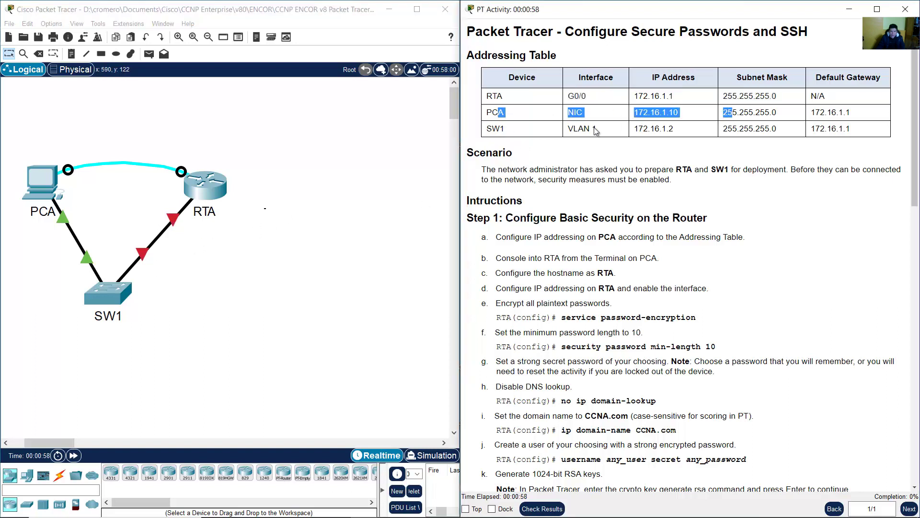
{"action": "left_click_drag", "start_coordinate": [487, 128], "coordinate": [653, 129]}
{"action": "left_click_drag", "start_coordinate": [70, 115], "coordinate": [26, 228]}
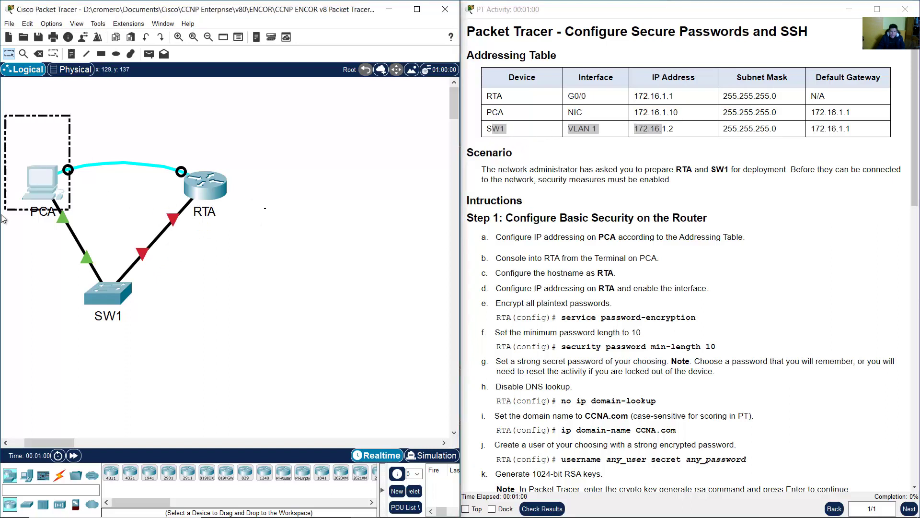
{"action": "left_click_drag", "start_coordinate": [158, 331], "coordinate": [85, 279]}
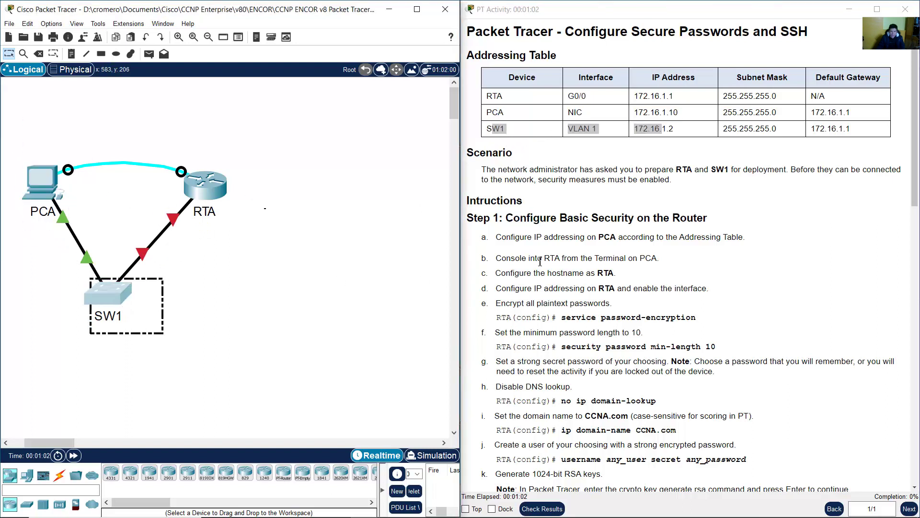
{"action": "left_click", "coordinate": [581, 249]}
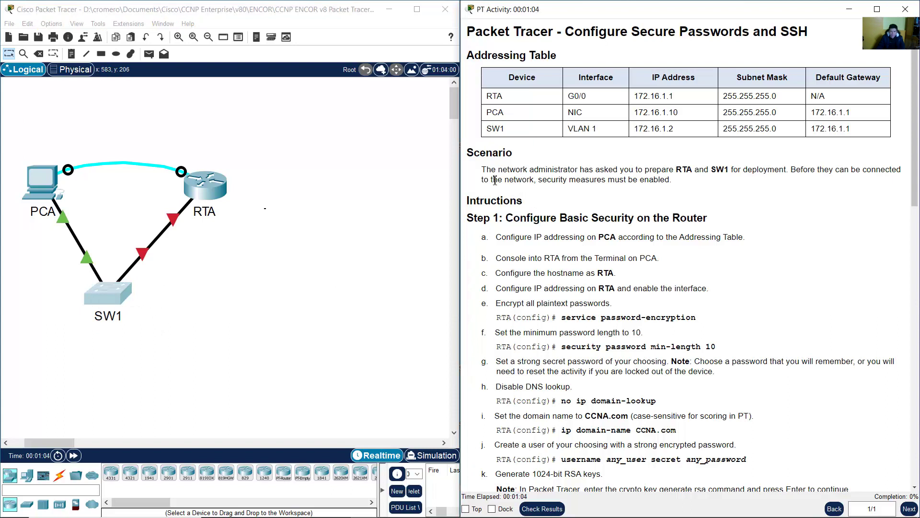
Step: Read the Scenario and Step 1a, locating PCA's addressing row
{"action": "mouse_move", "coordinate": [483, 172]}
{"action": "left_mouse_down"}
{"action": "mouse_move", "coordinate": [877, 171]}
{"action": "mouse_move", "coordinate": [457, 183]}
{"action": "mouse_move", "coordinate": [673, 181]}
{"action": "left_mouse_up"}
{"action": "scroll", "coordinate": [674, 190], "scroll_direction": "down", "scroll_amount": 3}
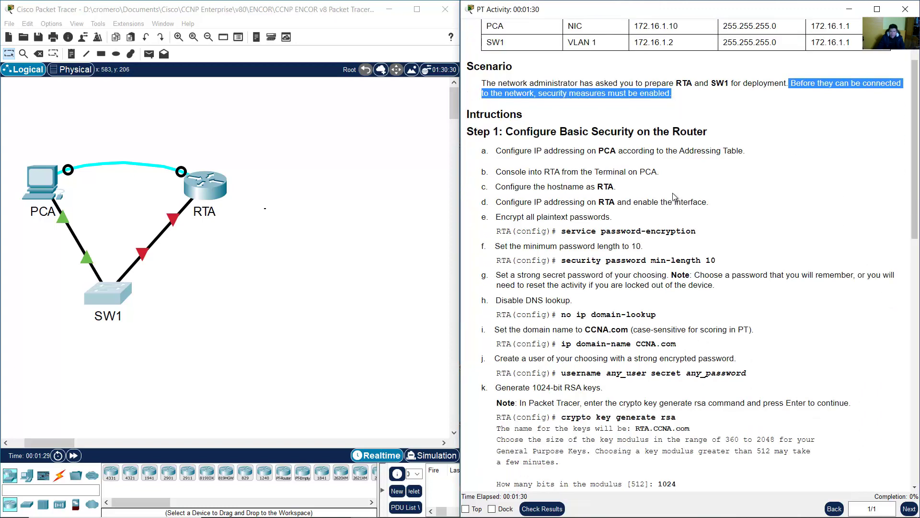
{"action": "scroll", "coordinate": [674, 196], "scroll_direction": "down", "scroll_amount": 1}
{"action": "left_click_drag", "start_coordinate": [514, 105], "coordinate": [705, 103]}
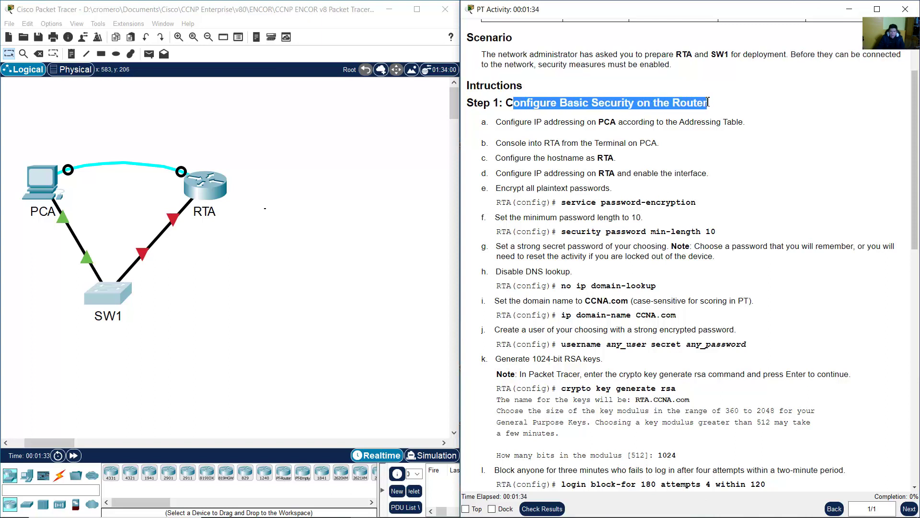
{"action": "left_click_drag", "start_coordinate": [503, 122], "coordinate": [737, 121]}
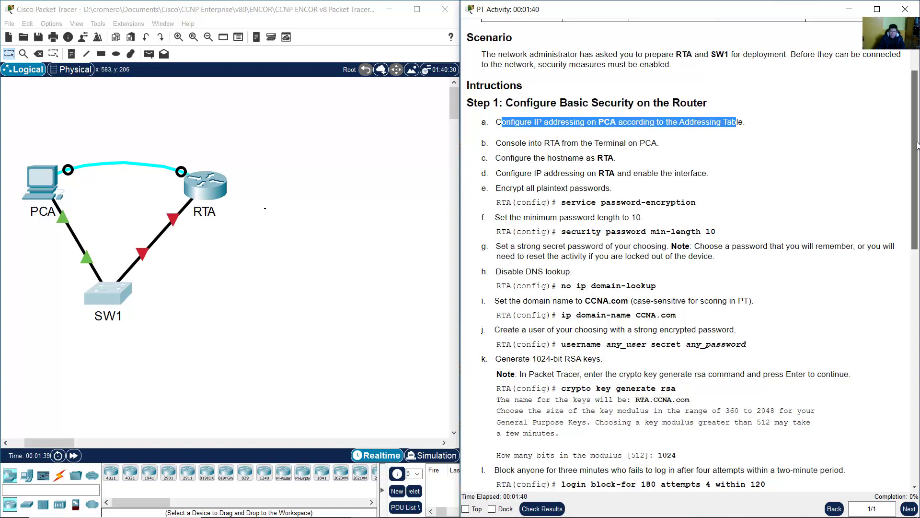
{"action": "scroll", "coordinate": [917, 149], "scroll_direction": "up", "scroll_amount": 3}
{"action": "left_click_drag", "start_coordinate": [493, 112], "coordinate": [853, 113]}
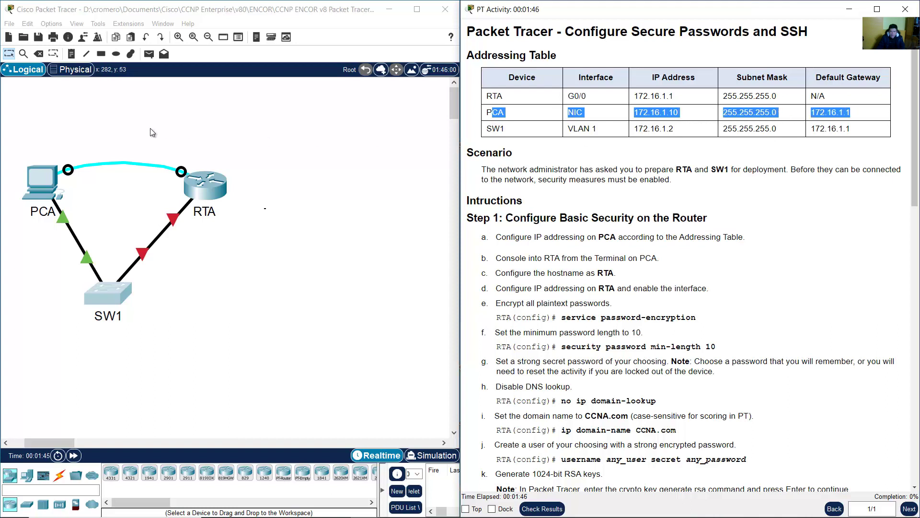
Step: Open PCA's IP Configuration from its Desktop applications
{"action": "left_click_drag", "start_coordinate": [85, 116], "coordinate": [12, 228]}
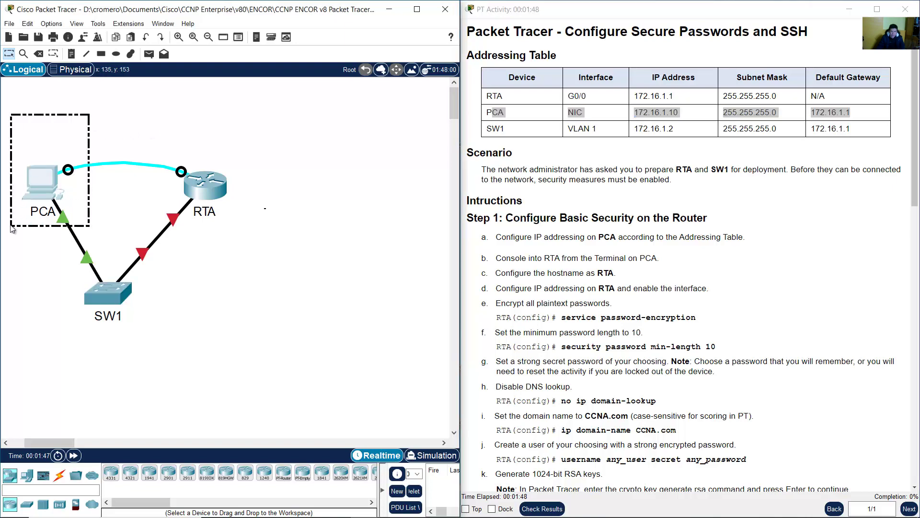
{"action": "left_click", "coordinate": [40, 184]}
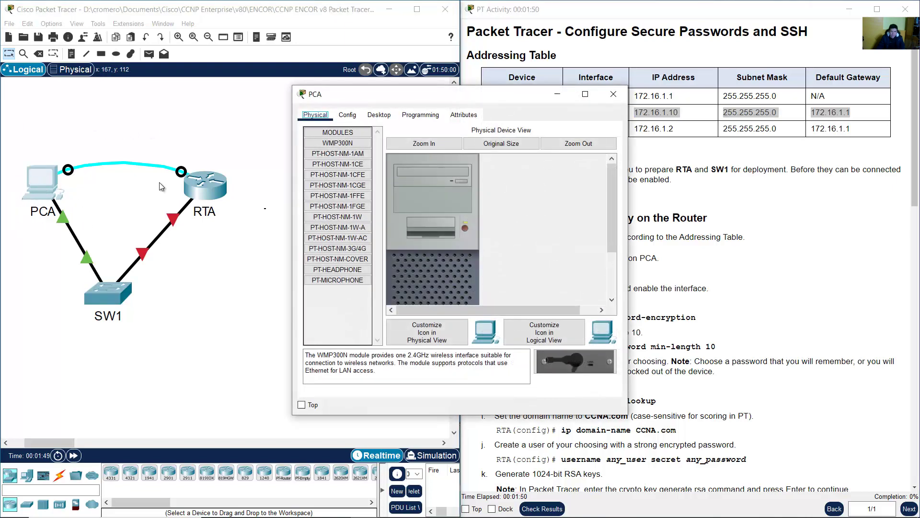
{"action": "left_click", "coordinate": [374, 116]}
{"action": "left_click", "coordinate": [352, 148]}
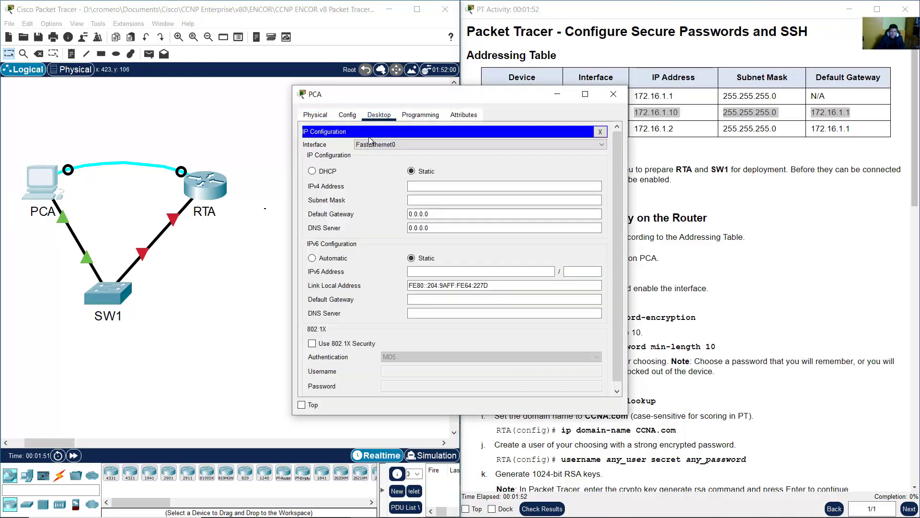
{"action": "left_click_drag", "start_coordinate": [433, 92], "coordinate": [642, 139]}
Step: Enter IP 172.16.1.10, mask 255.255.255.0, gateway 172.16.1.1, then close PCA's window
{"action": "left_click", "coordinate": [648, 228]}
{"action": "type", "text": "172.16.."}
{"action": "type", "text": "10"}
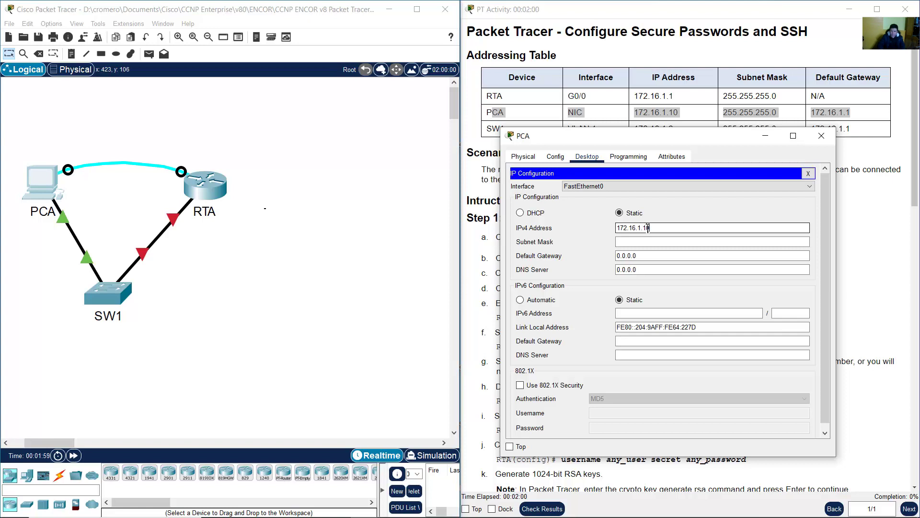
{"action": "left_click", "coordinate": [653, 242]}
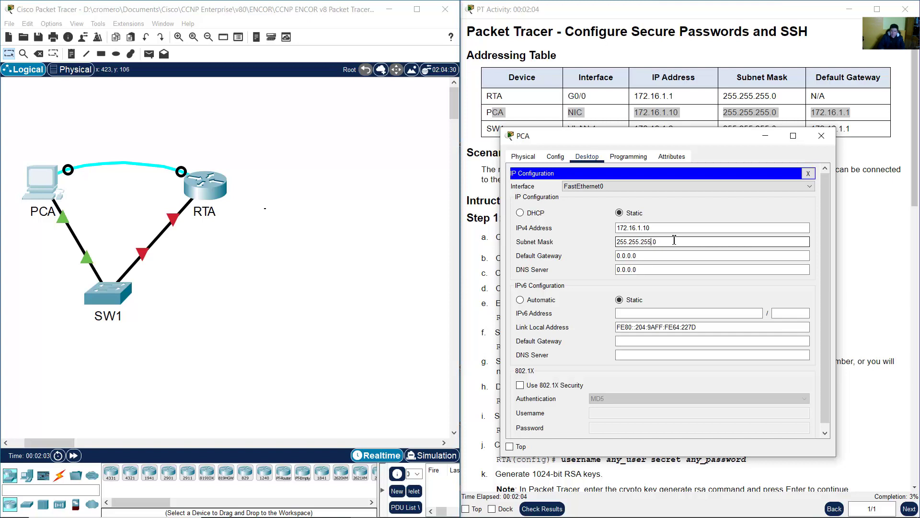
{"action": "key", "text": "Tab"}
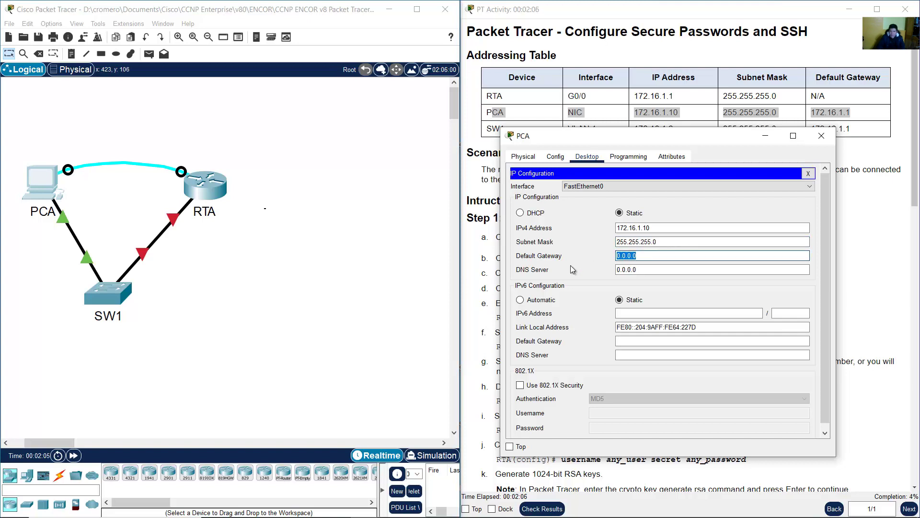
{"action": "type", "text": "172.16.1.1"}
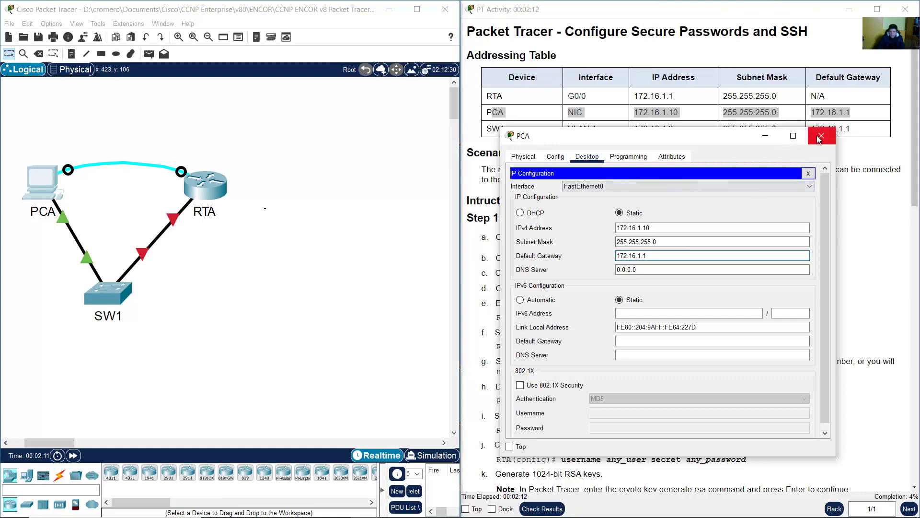
{"action": "left_click_drag", "start_coordinate": [698, 141], "coordinate": [432, 108]}
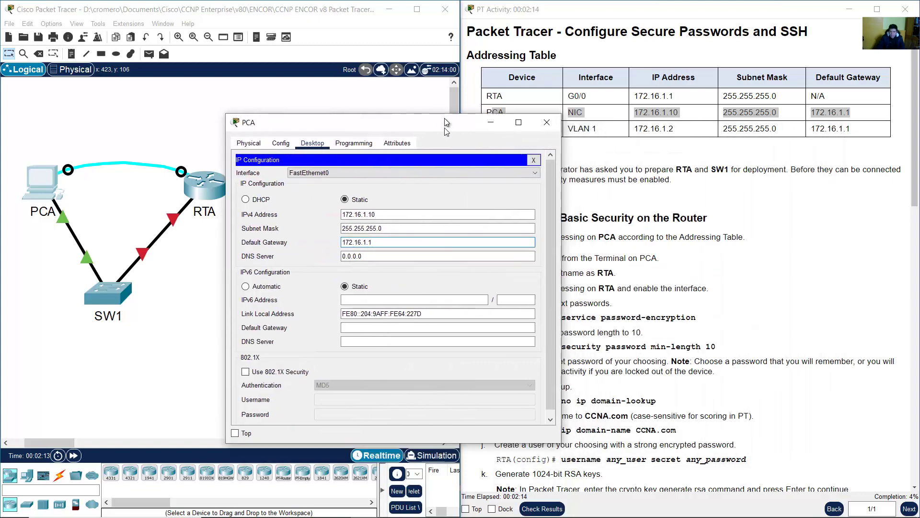
{"action": "left_click", "coordinate": [550, 102]}
Step: Read instruction b about consoling into RTA, then reopen PCA's device window
{"action": "left_click", "coordinate": [753, 263]}
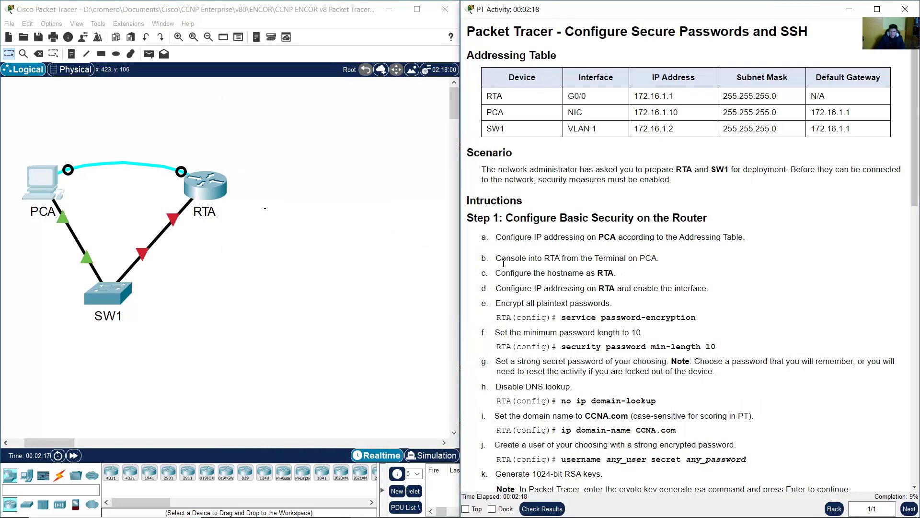
{"action": "left_click_drag", "start_coordinate": [502, 257], "coordinate": [654, 261]}
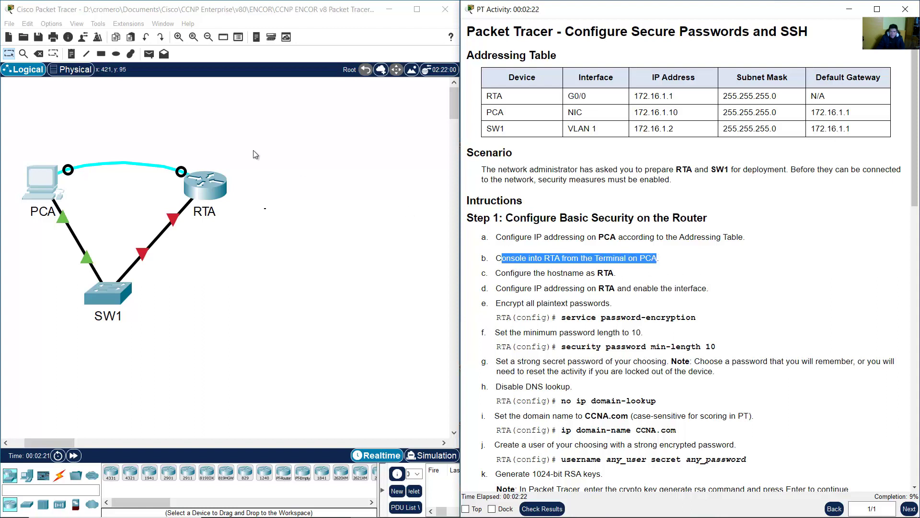
{"action": "left_click", "coordinate": [183, 123]}
{"action": "left_click_drag", "start_coordinate": [38, 133], "coordinate": [238, 194]}
{"action": "mouse_move", "coordinate": [220, 97]}
{"action": "left_mouse_down"}
{"action": "mouse_move", "coordinate": [32, 192]}
{"action": "mouse_move", "coordinate": [80, 131]}
{"action": "mouse_move", "coordinate": [197, 178]}
{"action": "left_mouse_up"}
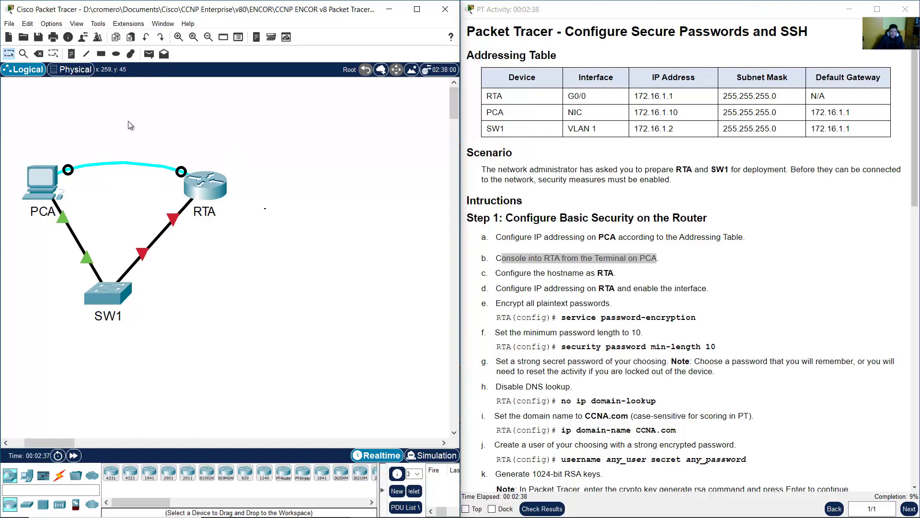
{"action": "left_click", "coordinate": [56, 183]}
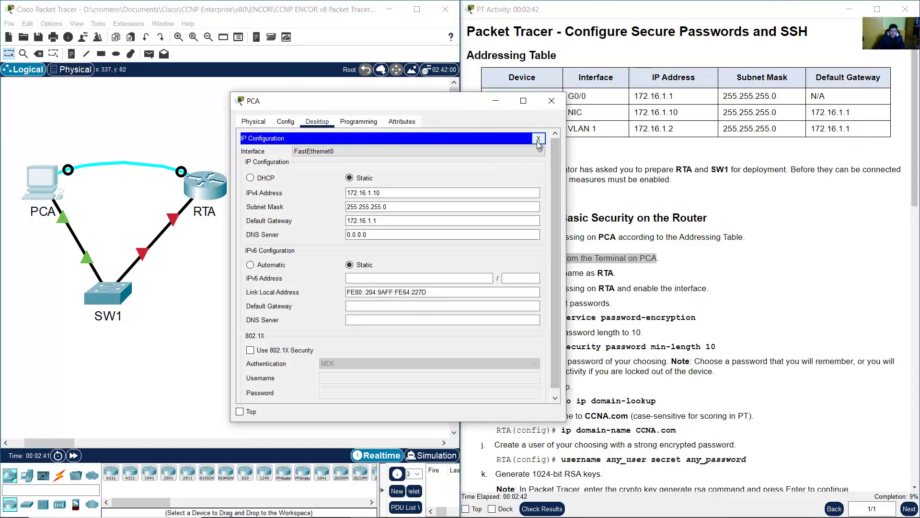
Step: Connect PCA's Terminal to RTA's console and read instruction c on the hostname
{"action": "left_click", "coordinate": [538, 140]}
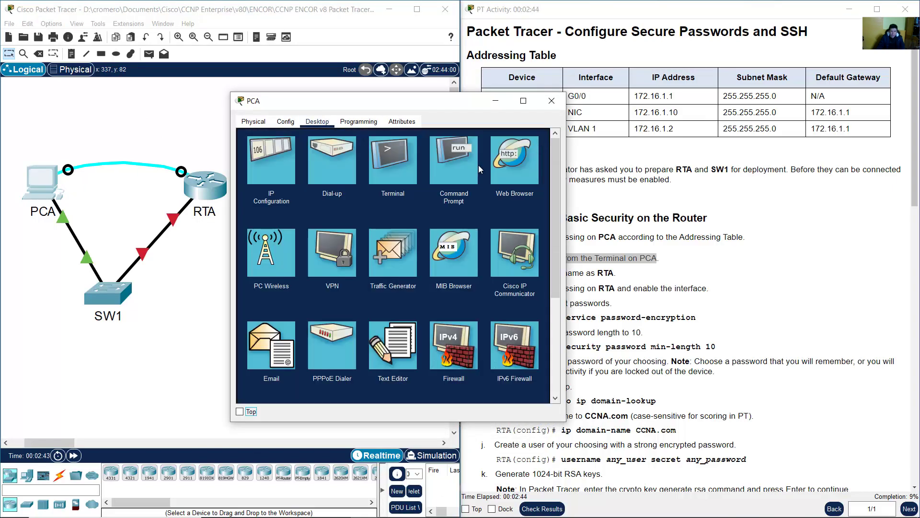
{"action": "left_click", "coordinate": [394, 168]}
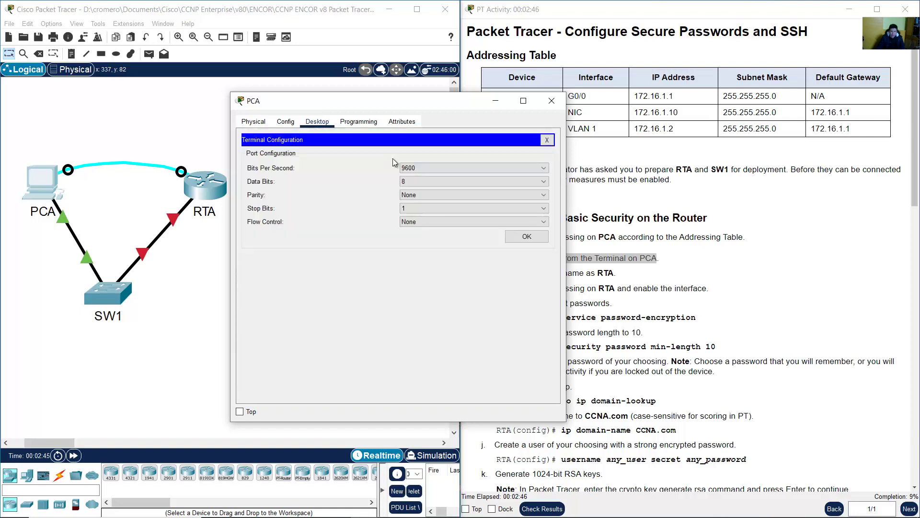
{"action": "left_click", "coordinate": [515, 236]}
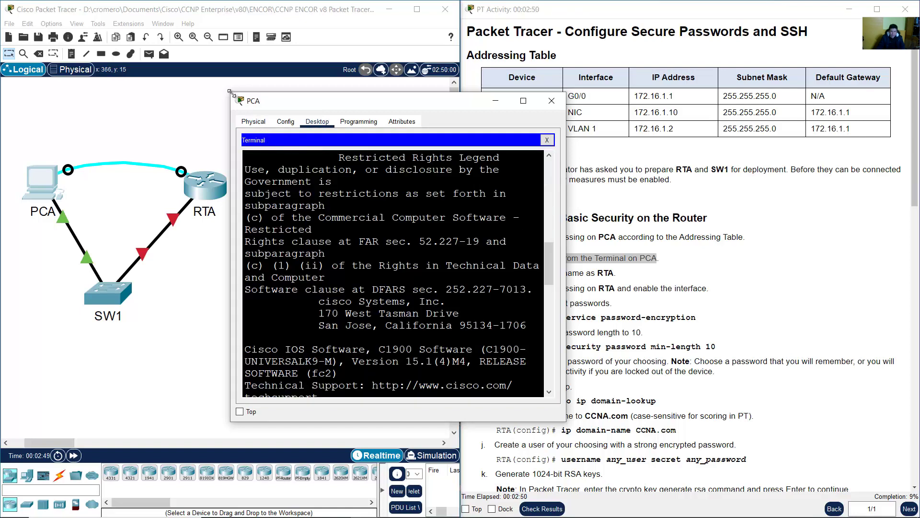
{"action": "left_click_drag", "start_coordinate": [229, 92], "coordinate": [118, 13]}
{"action": "left_click", "coordinate": [759, 236]}
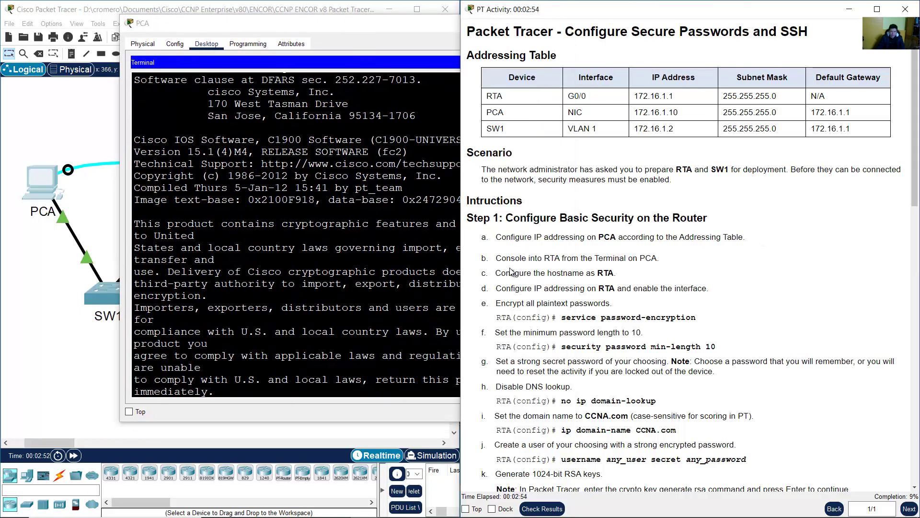
{"action": "left_click_drag", "start_coordinate": [502, 272], "coordinate": [594, 273]}
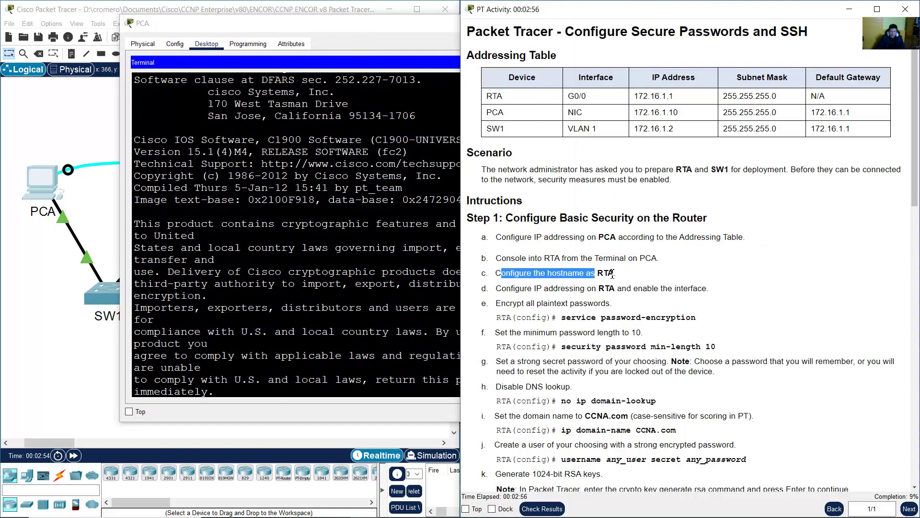
{"action": "left_click", "coordinate": [612, 273]}
{"action": "left_click", "coordinate": [396, 308]}
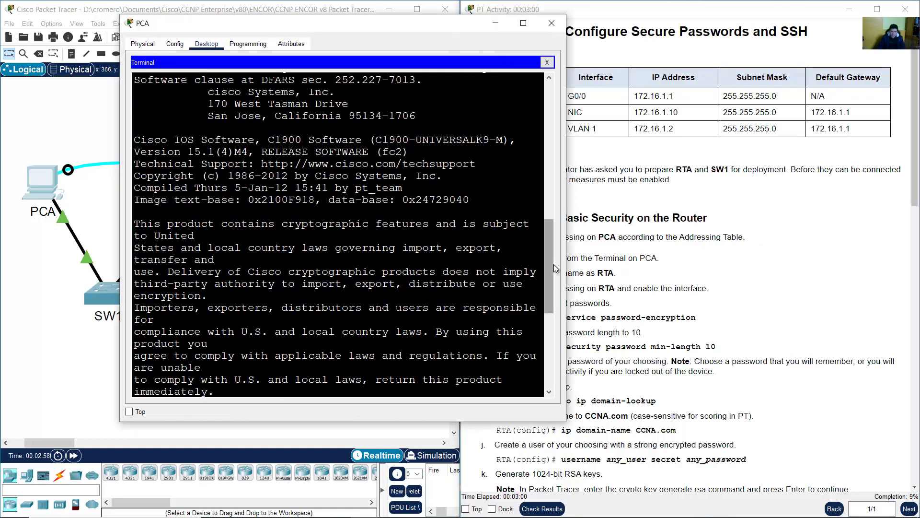
{"action": "scroll", "coordinate": [395, 338], "scroll_direction": "down", "scroll_amount": 7}
Step: Run enable and conf term, then set the hostname to RTA
{"action": "key", "text": "Return"}
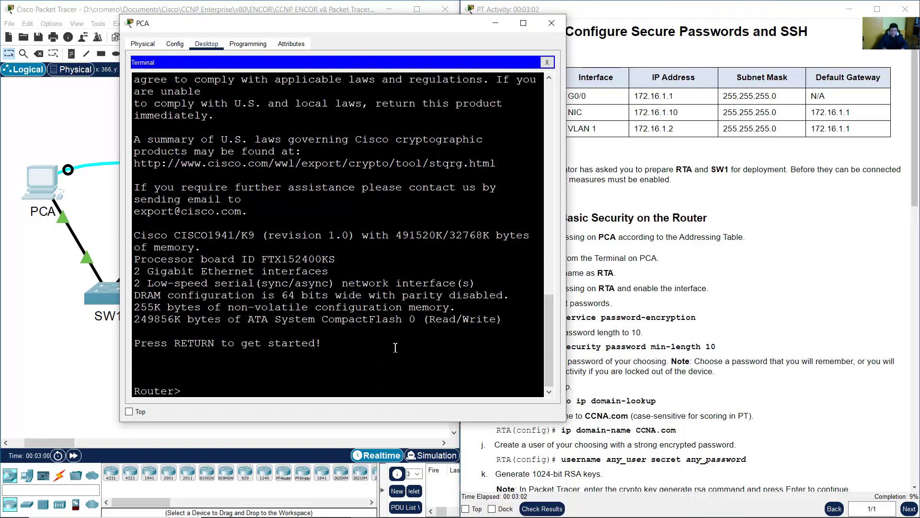
{"action": "type", "text": "ble"}
{"action": "key", "text": "Return"}
{"action": "type", "text": "conf term"}
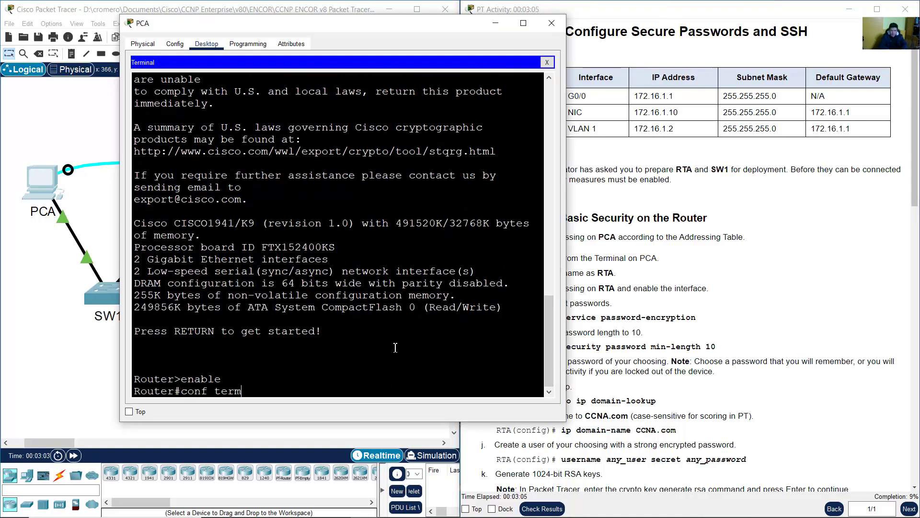
{"action": "key", "text": "Return"}
{"action": "type", "text": "ostname RTA"}
{"action": "key", "text": "Return"}
{"action": "left_click", "coordinate": [723, 277]}
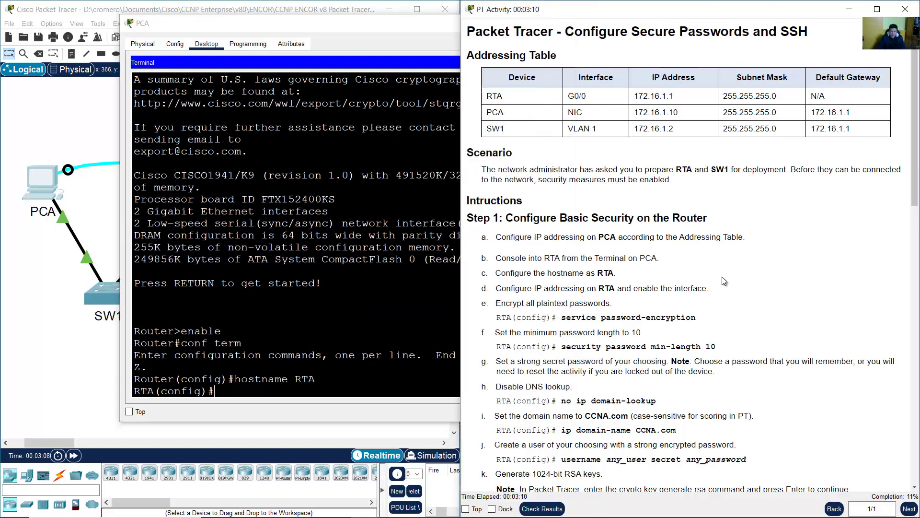
Step: Assign 172.16.1.1 255.255.255.0 to RTA's G0/0 interface
{"action": "left_click_drag", "start_coordinate": [498, 290], "coordinate": [696, 298]}
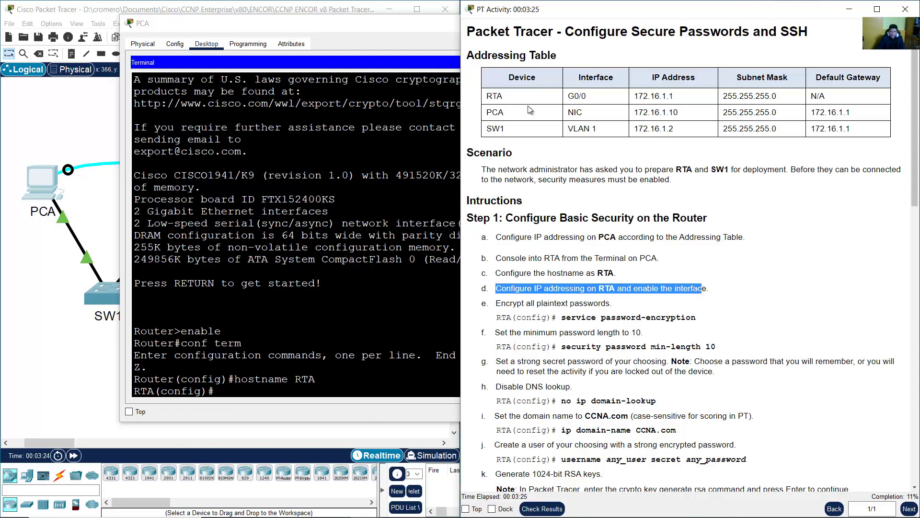
{"action": "left_click_drag", "start_coordinate": [568, 97], "coordinate": [791, 95]}
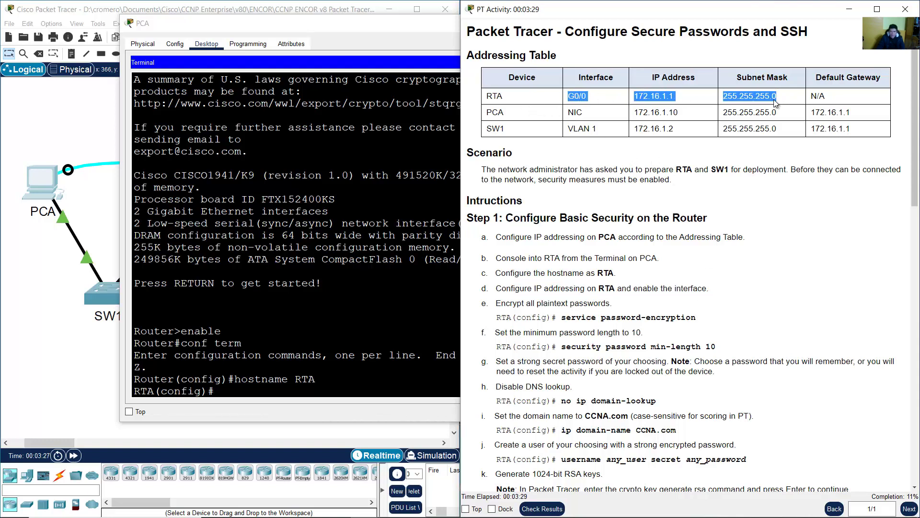
{"action": "left_click", "coordinate": [320, 390]}
{"action": "type", "text": "int g0/0"}
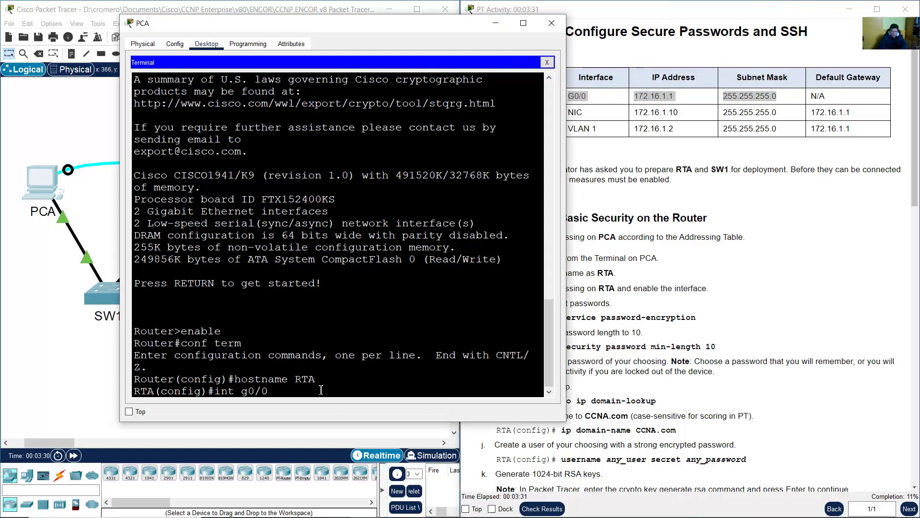
{"action": "key", "text": "Return"}
{"action": "type", "text": "address 172.16.1.1 255.255.255.0"}
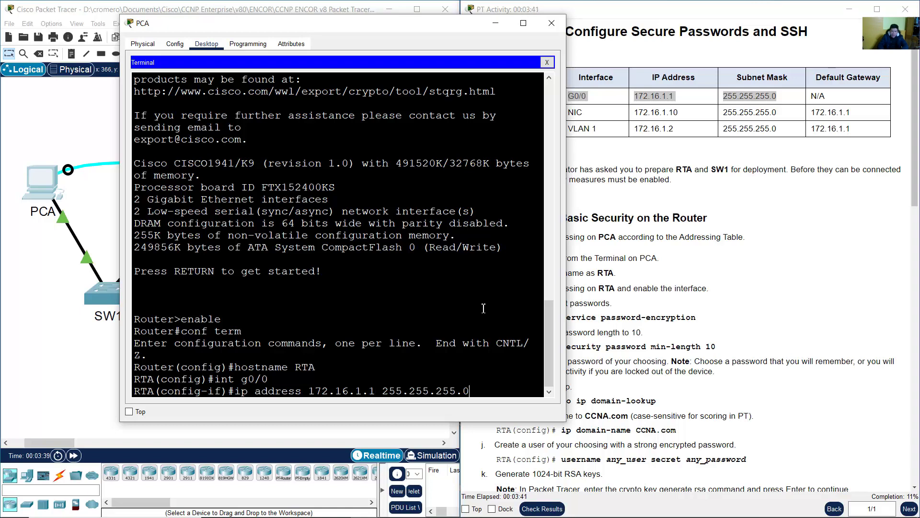
{"action": "key", "text": "Return"}
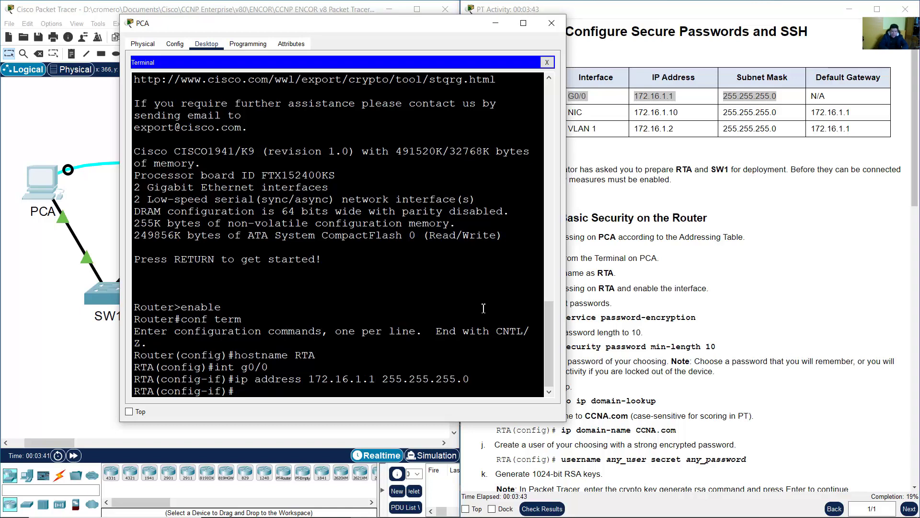
{"action": "type", "text": "shutdown"}
Step: Enable G0/0 with no shutdown and confirm the link comes up in the topology
{"action": "left_click_drag", "start_coordinate": [264, 26], "coordinate": [404, 36]}
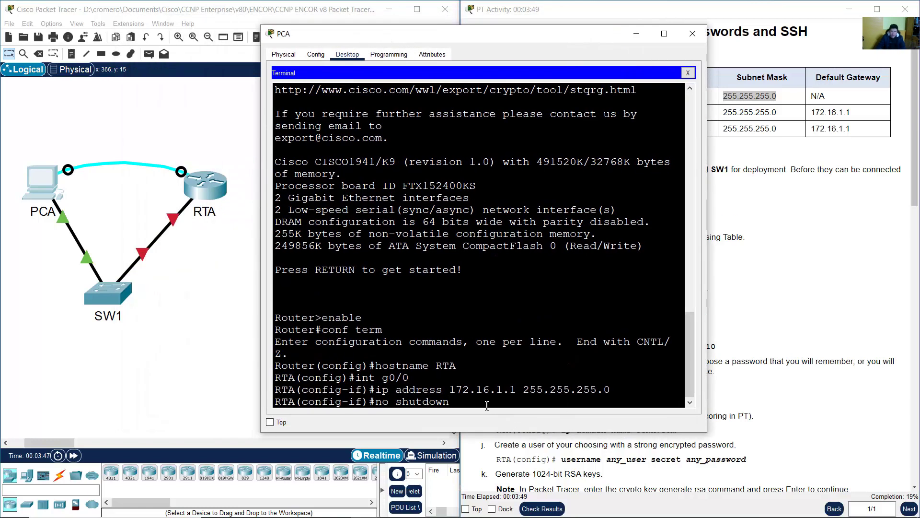
{"action": "key", "text": "Return"}
{"action": "key", "text": "Return"}
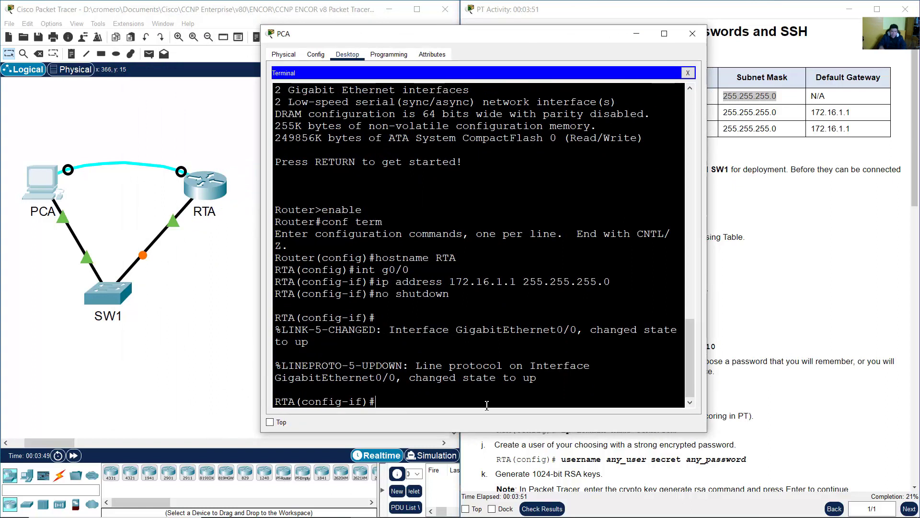
{"action": "type", "text": "exit"}
{"action": "key", "text": "Return"}
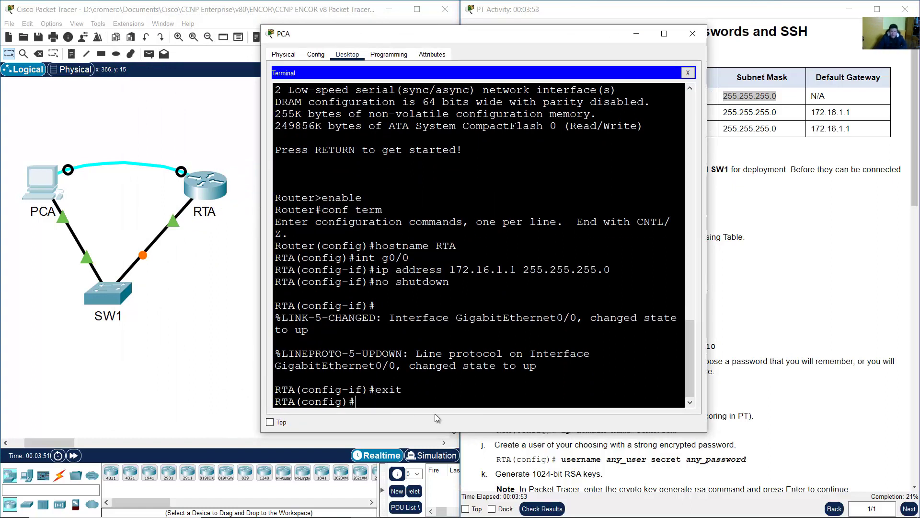
{"action": "left_click", "coordinate": [175, 223]}
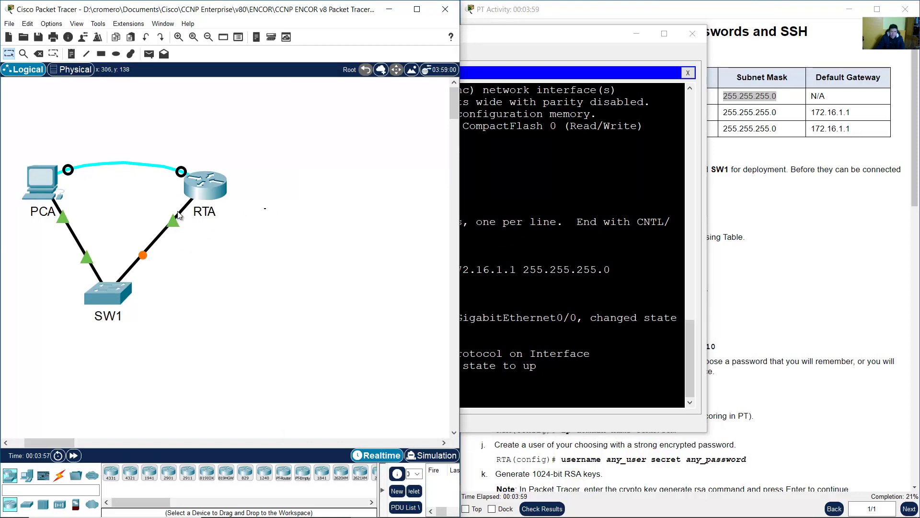
{"action": "left_click", "coordinate": [595, 252]}
{"action": "left_click", "coordinate": [828, 253]}
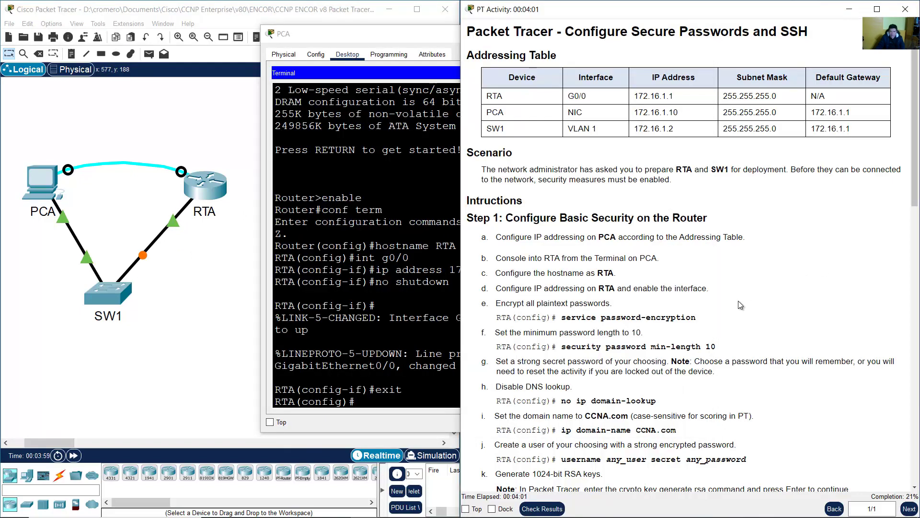
{"action": "left_click_drag", "start_coordinate": [496, 303], "coordinate": [607, 304]}
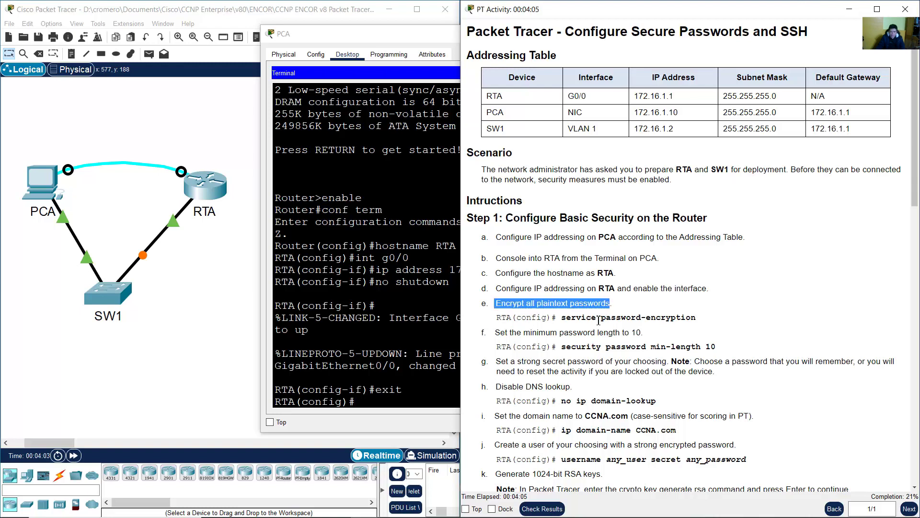
{"action": "left_click", "coordinate": [410, 385]}
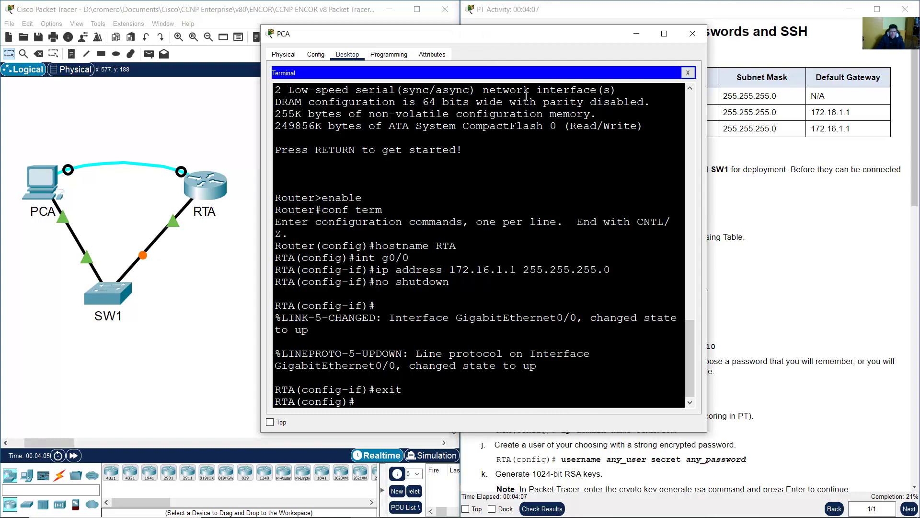
Step: Turn on service password-encryption on RTA
{"action": "left_click_drag", "start_coordinate": [523, 40], "coordinate": [317, 44]}
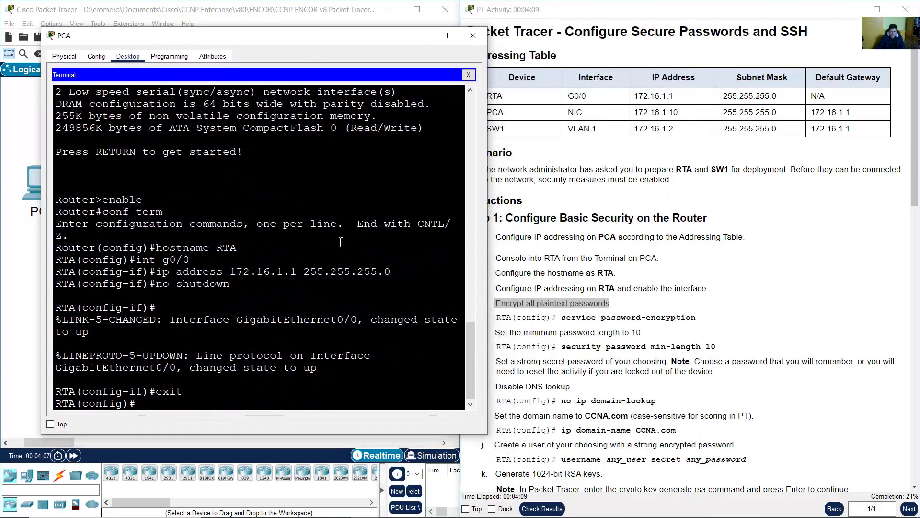
{"action": "left_click_drag", "start_coordinate": [134, 403], "coordinate": [37, 405]}
{"action": "left_click", "coordinate": [171, 405]}
{"action": "type", "text": "service password-encryption"}
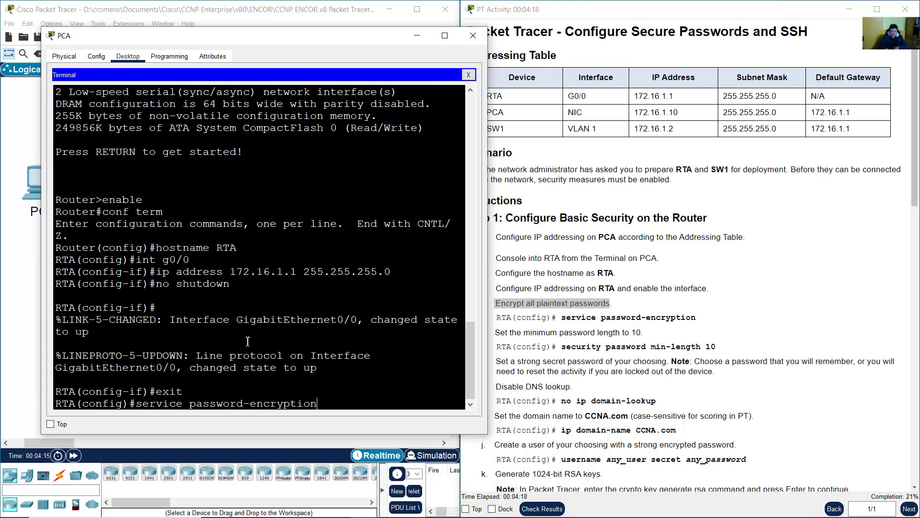
{"action": "key", "text": "Return"}
Step: Set the minimum password length to 10 with security passwords min-length 10
{"action": "left_click", "coordinate": [690, 316]}
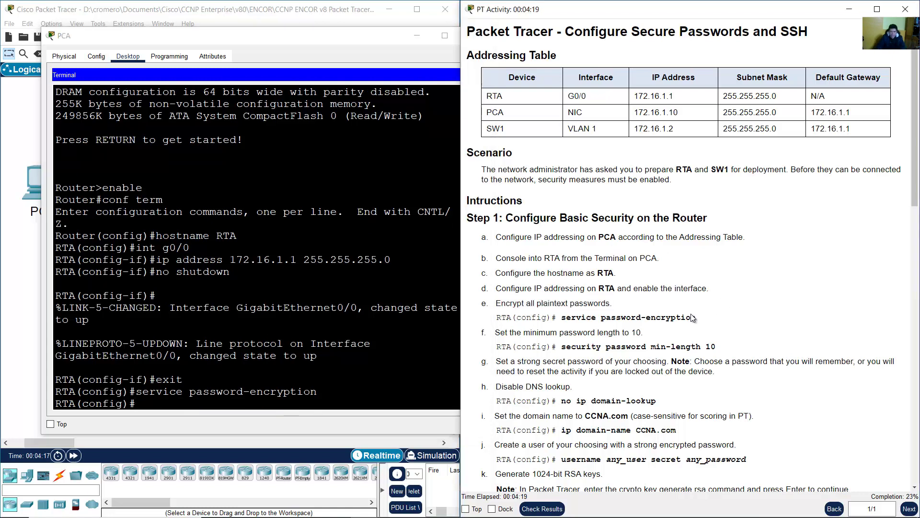
{"action": "left_click_drag", "start_coordinate": [495, 333], "coordinate": [642, 333]}
{"action": "left_click", "coordinate": [372, 369]}
{"action": "type", "text": "security passwor"}
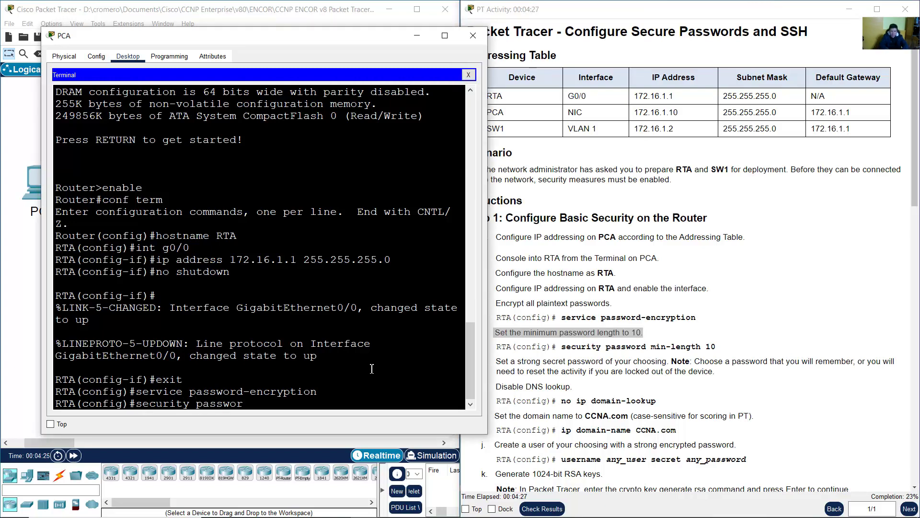
{"action": "type", "text": "ds"}
{"action": "type", "text": " min-"}
{"action": "type", "text": "length 10"}
{"action": "key", "text": "Return"}
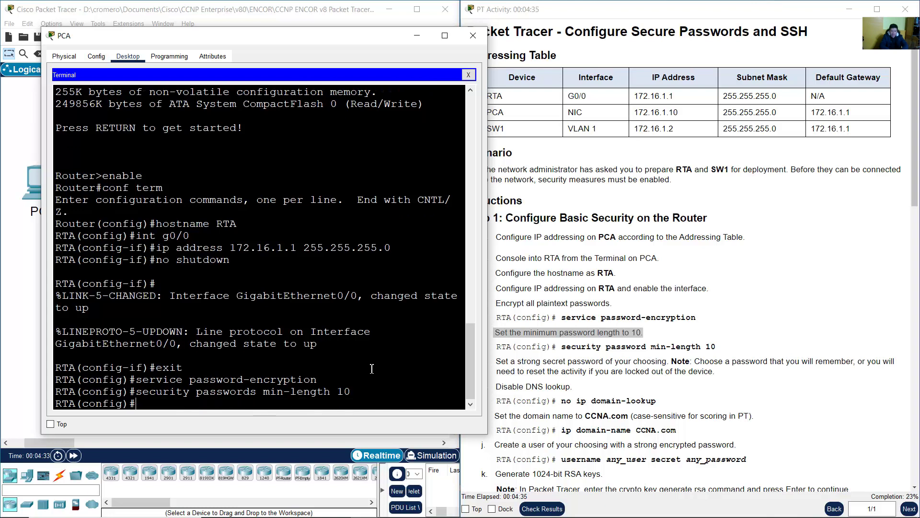
{"action": "left_click", "coordinate": [692, 320]}
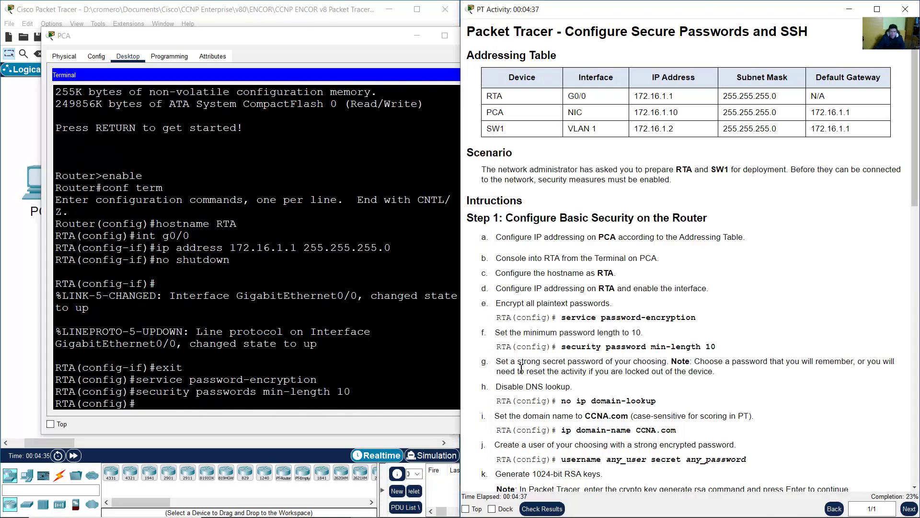
{"action": "mouse_move", "coordinate": [495, 361]}
{"action": "left_mouse_down"}
{"action": "mouse_move", "coordinate": [853, 361]}
{"action": "mouse_move", "coordinate": [577, 378]}
{"action": "mouse_move", "coordinate": [674, 374]}
{"action": "left_mouse_up"}
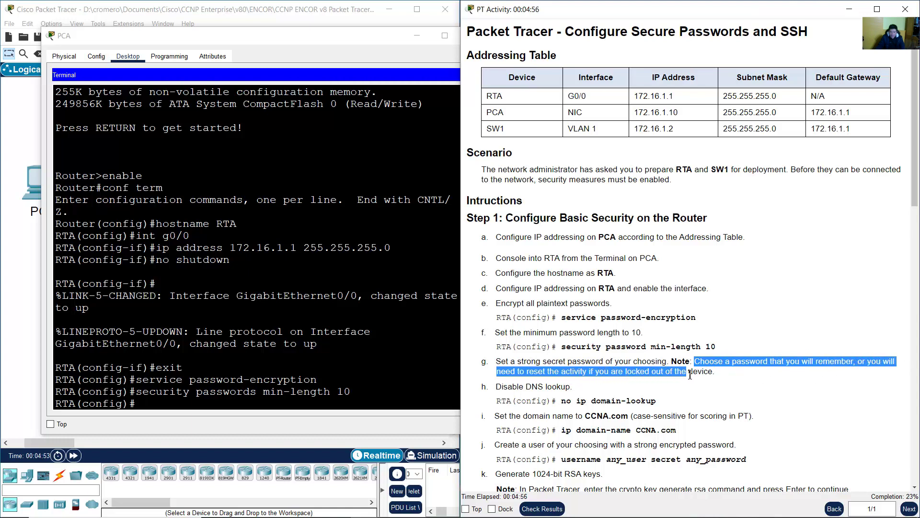
{"action": "left_click_drag", "start_coordinate": [674, 375], "coordinate": [717, 373]}
{"action": "left_click_drag", "start_coordinate": [510, 360], "coordinate": [602, 361]}
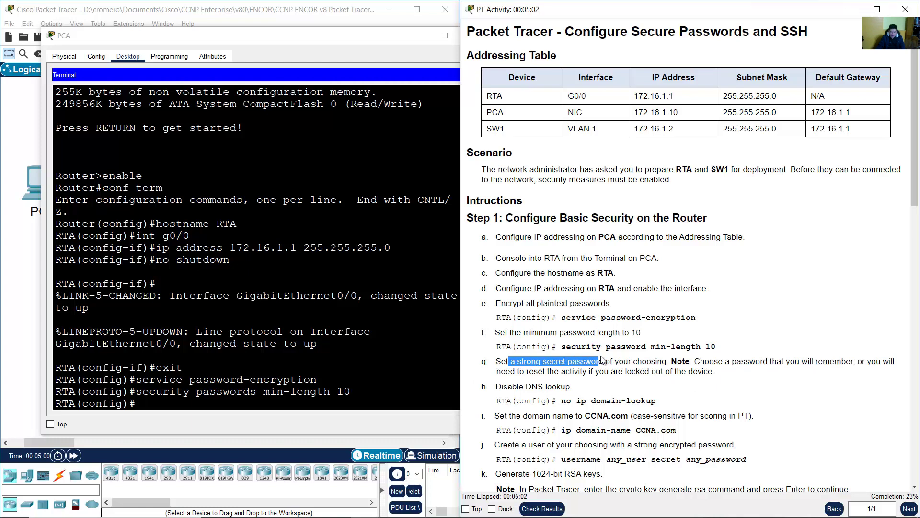
{"action": "left_click", "coordinate": [367, 355]}
{"action": "type", "text": "s"}
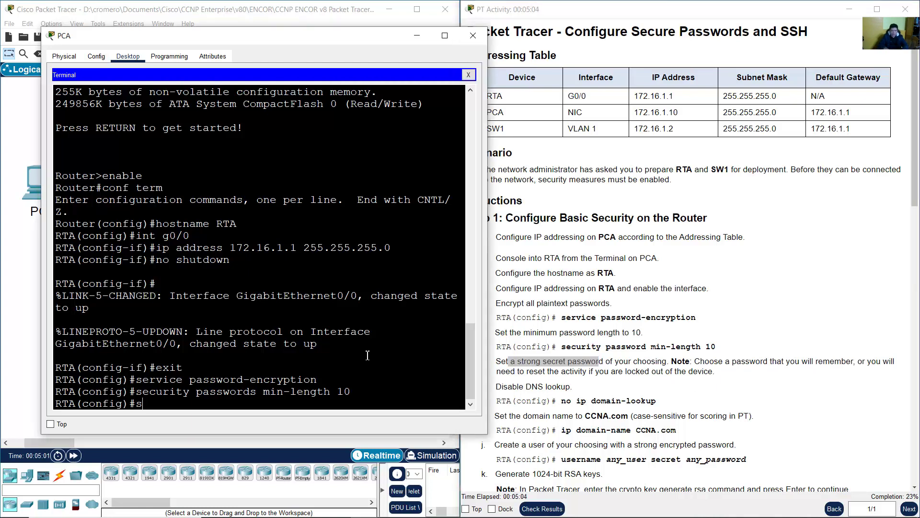
{"action": "key", "text": "BackSpace"}
{"action": "type", "text": "enable s"}
{"action": "type", "text": "ecret "}
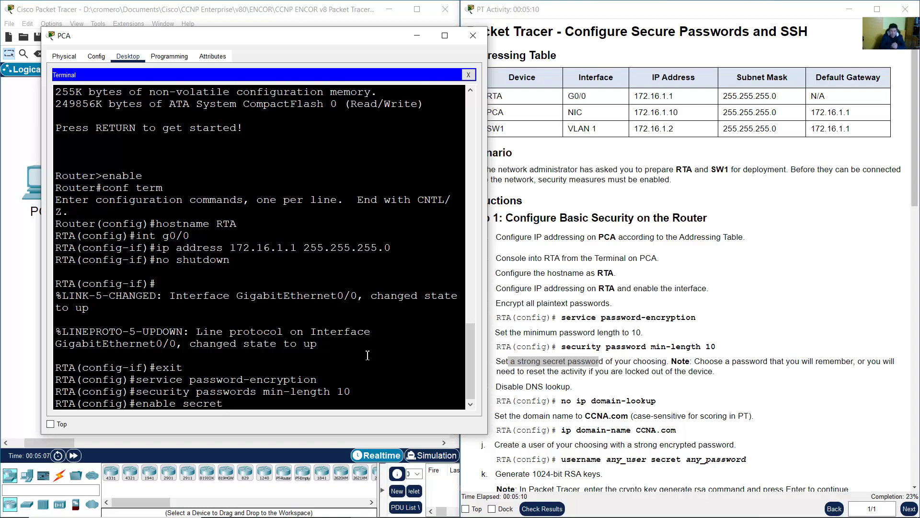
{"action": "type", "text": "C1sco"}
{"action": "type", "text": "3np4ss"}
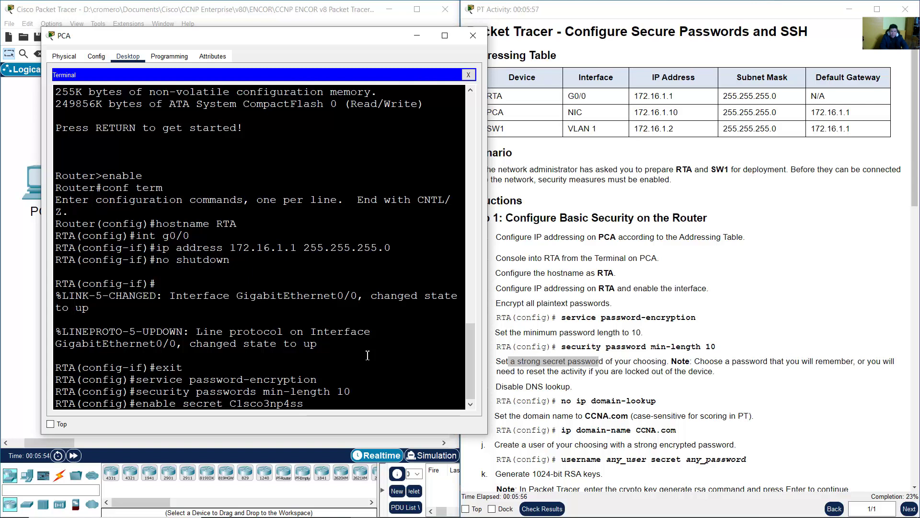
{"action": "key", "text": "Return"}
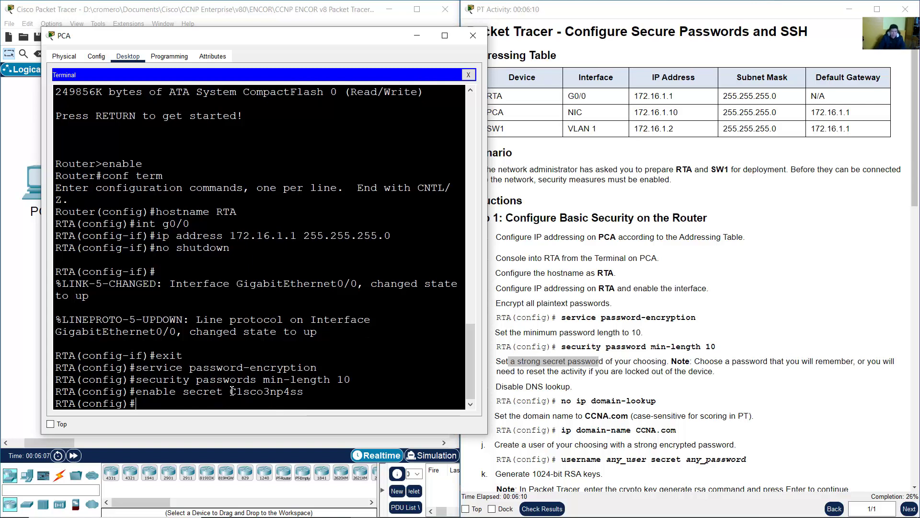
{"action": "left_click_drag", "start_coordinate": [229, 391], "coordinate": [309, 391]}
Step: Disable DNS lookup on RTA with no ip domain lookup
{"action": "left_click", "coordinate": [517, 389]}
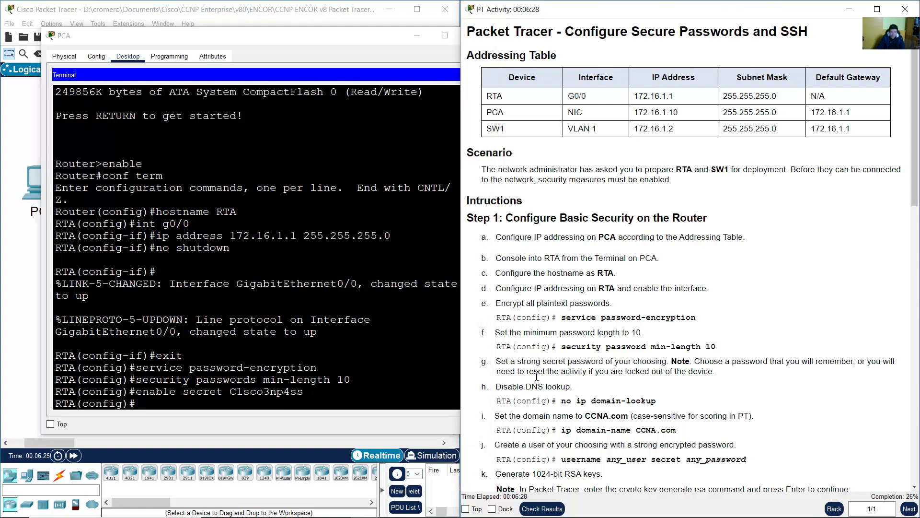
{"action": "left_click_drag", "start_coordinate": [503, 386], "coordinate": [569, 385]}
{"action": "left_click", "coordinate": [342, 395]}
{"action": "type", "text": "no ip domain lookup"}
{"action": "key", "text": "Return"}
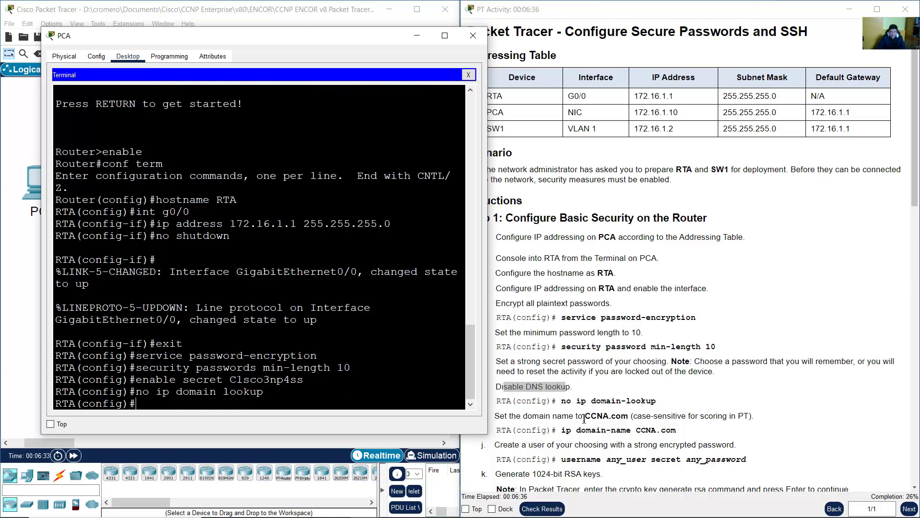
{"action": "scroll", "coordinate": [581, 419], "scroll_direction": "down", "scroll_amount": 3}
Step: Set RTA's domain name to CCNA.com, matching the case-sensitive example
{"action": "left_click", "coordinate": [578, 391]}
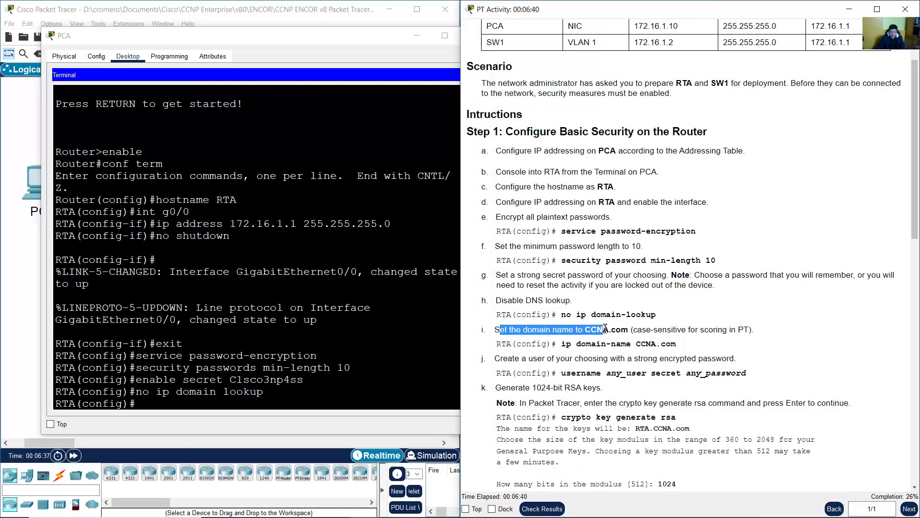
{"action": "left_click_drag", "start_coordinate": [518, 333], "coordinate": [632, 330]}
{"action": "left_click", "coordinate": [654, 344]}
{"action": "double_click", "coordinate": [641, 344]}
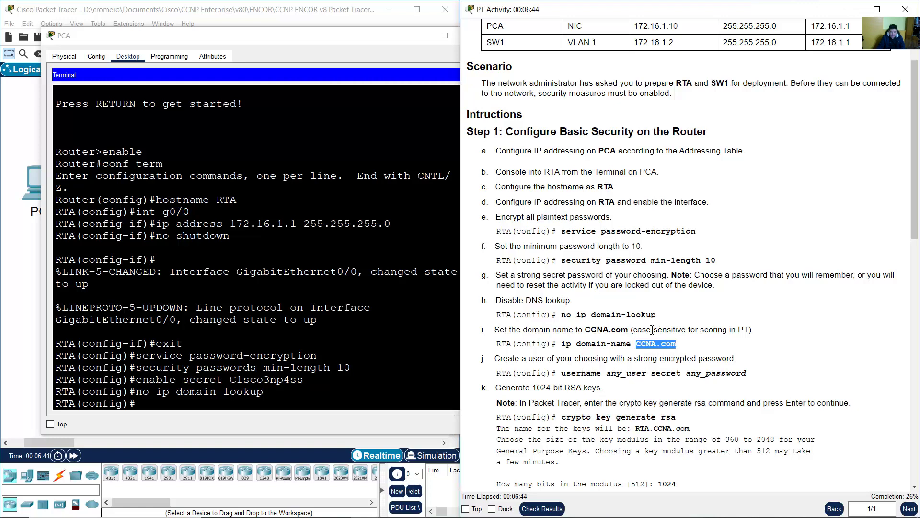
{"action": "left_click_drag", "start_coordinate": [642, 330], "coordinate": [749, 328]}
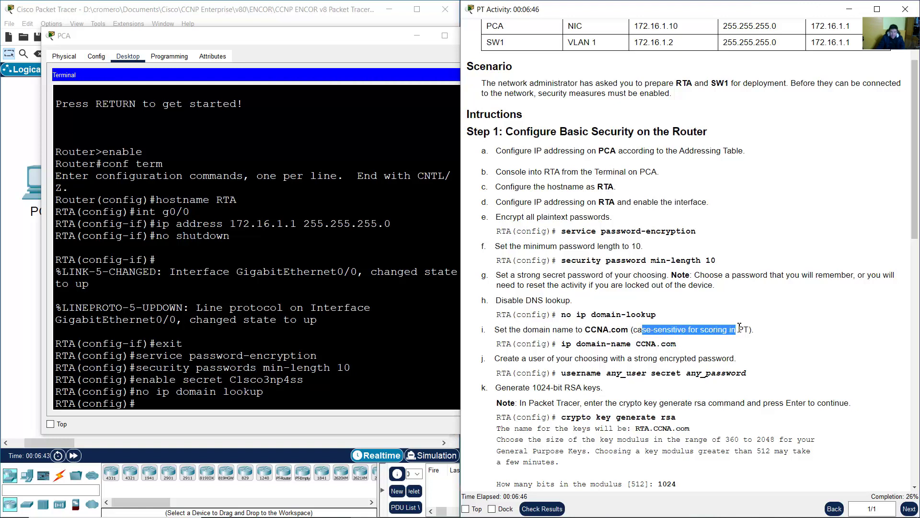
{"action": "left_click", "coordinate": [351, 330]}
{"action": "type", "text": "ip domain-name CCNA.com"}
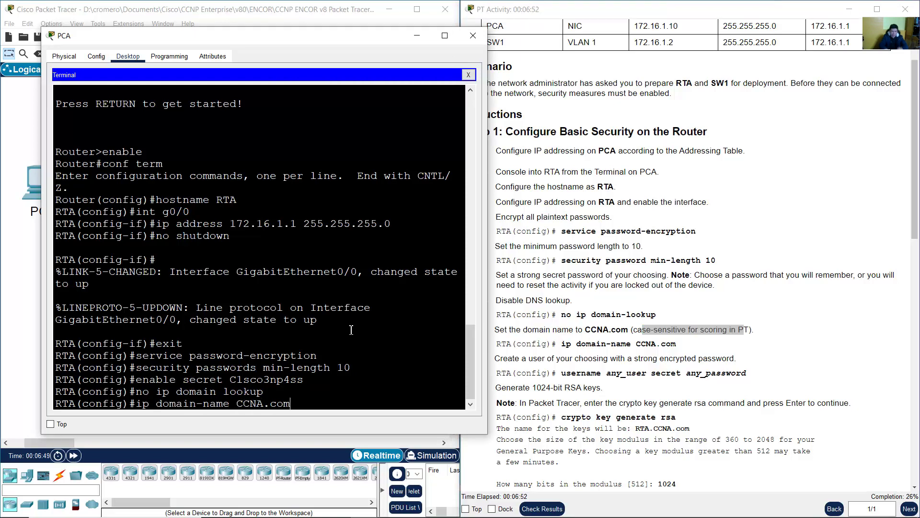
{"action": "key", "text": "Return"}
{"action": "left_click", "coordinate": [539, 367]}
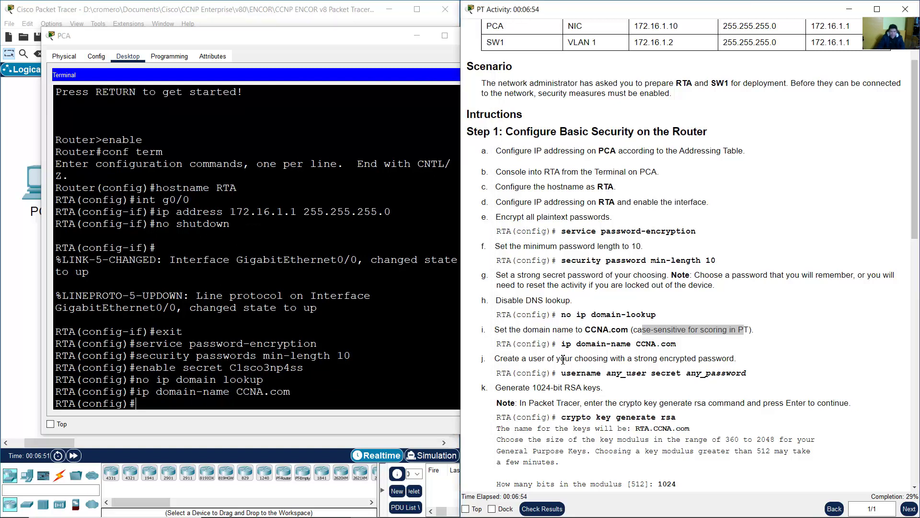
{"action": "left_click_drag", "start_coordinate": [494, 358], "coordinate": [725, 369]}
{"action": "scroll", "coordinate": [725, 368], "scroll_direction": "down", "scroll_amount": 2}
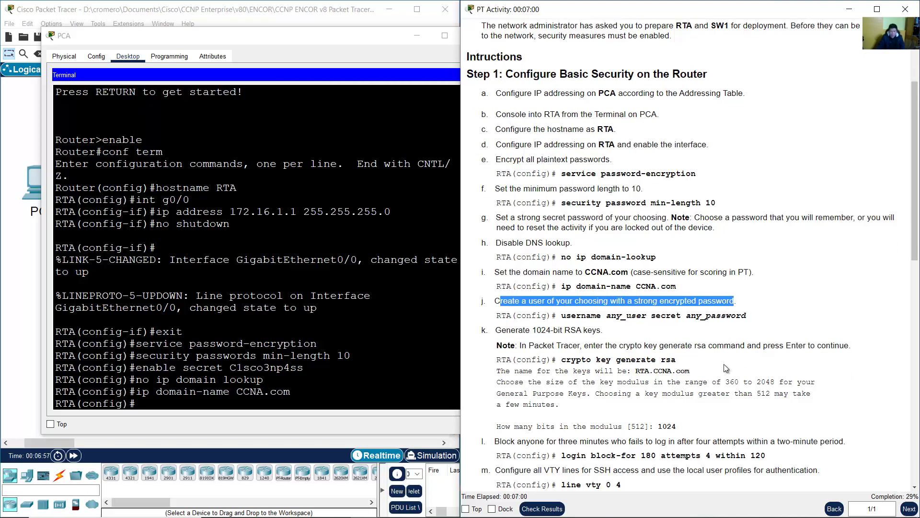
{"action": "left_click_drag", "start_coordinate": [566, 315], "coordinate": [648, 317]}
{"action": "left_click", "coordinate": [608, 314]}
{"action": "double_click", "coordinate": [670, 315]}
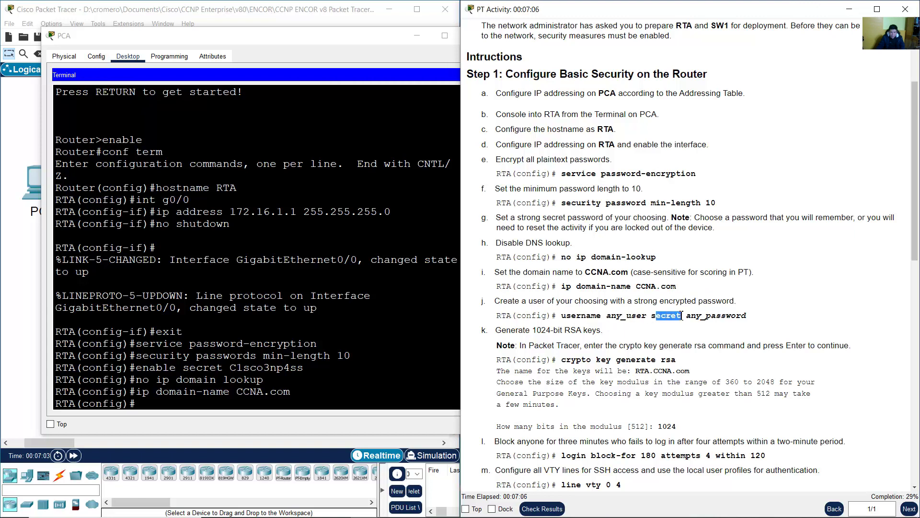
{"action": "left_click", "coordinate": [703, 316]}
{"action": "left_click_drag", "start_coordinate": [694, 319], "coordinate": [749, 314]}
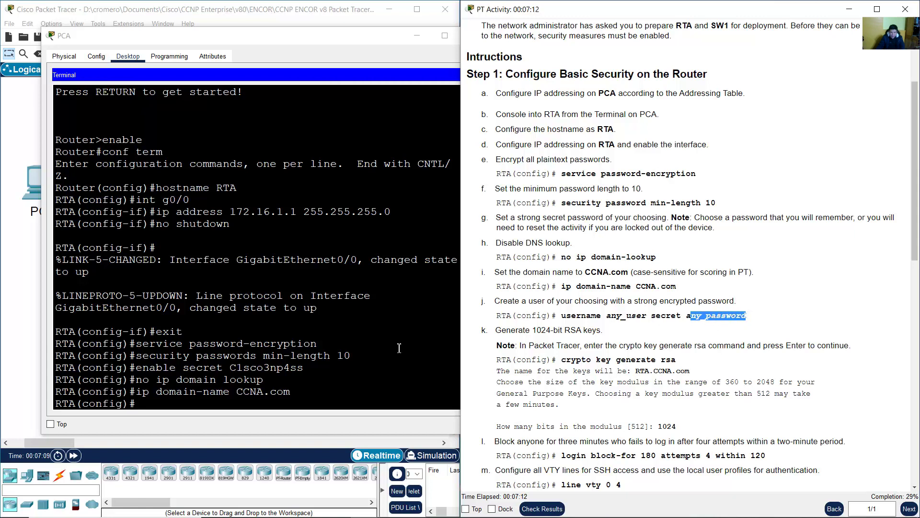
{"action": "left_click", "coordinate": [242, 394]}
{"action": "type", "text": "username"}
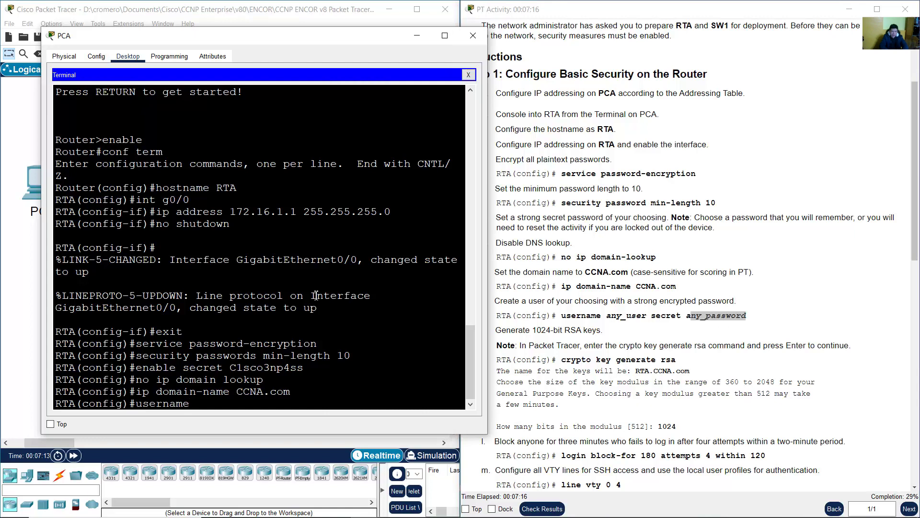
{"action": "type", "text": " admin1 se"}
{"action": "type", "text": "cret "}
{"action": "type", "text": "C1sco4dmp"}
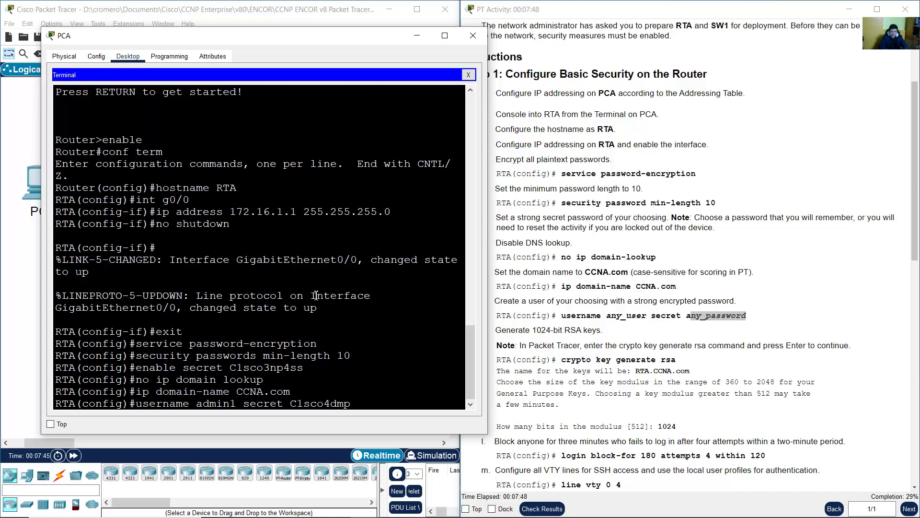
{"action": "type", "text": "4ss"}
{"action": "key", "text": "Return"}
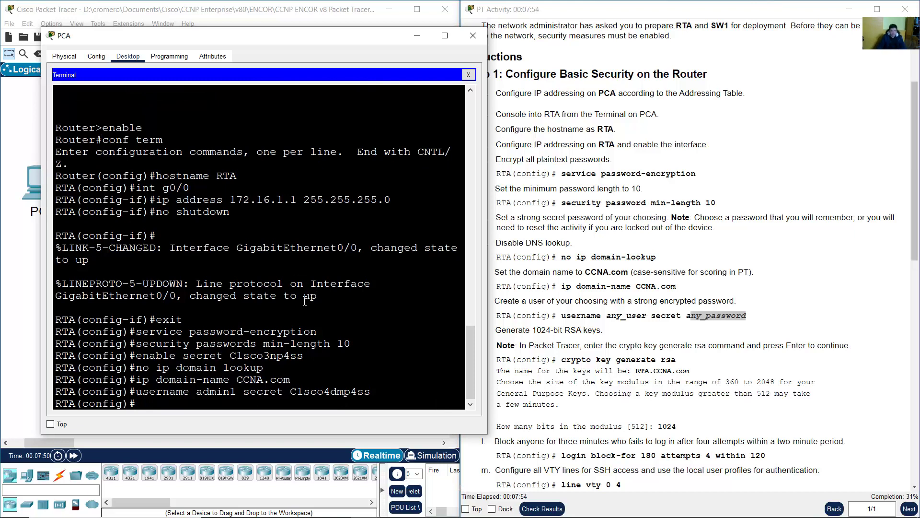
Step: Review the admin1 username and password on the console, then read the RSA keys step
{"action": "left_click_drag", "start_coordinate": [195, 395], "coordinate": [238, 394]}
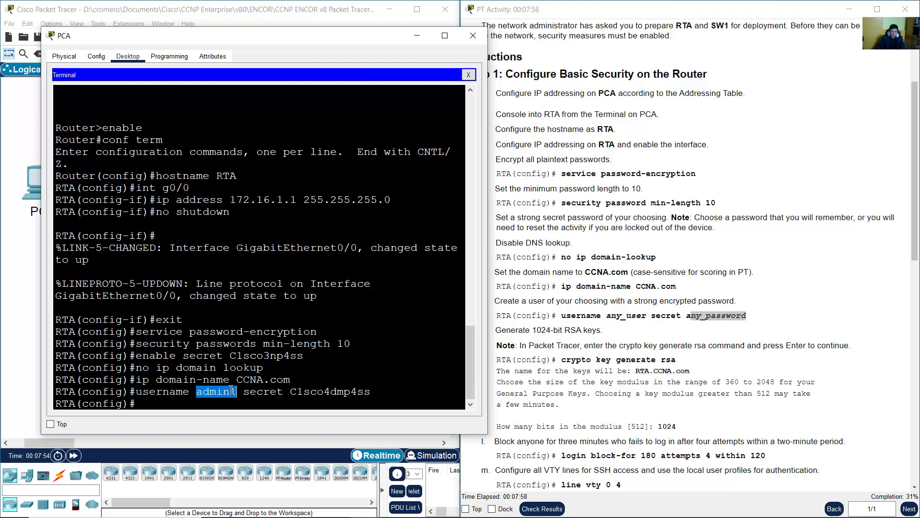
{"action": "left_click_drag", "start_coordinate": [291, 394], "coordinate": [372, 392]}
{"action": "left_click", "coordinate": [298, 393]}
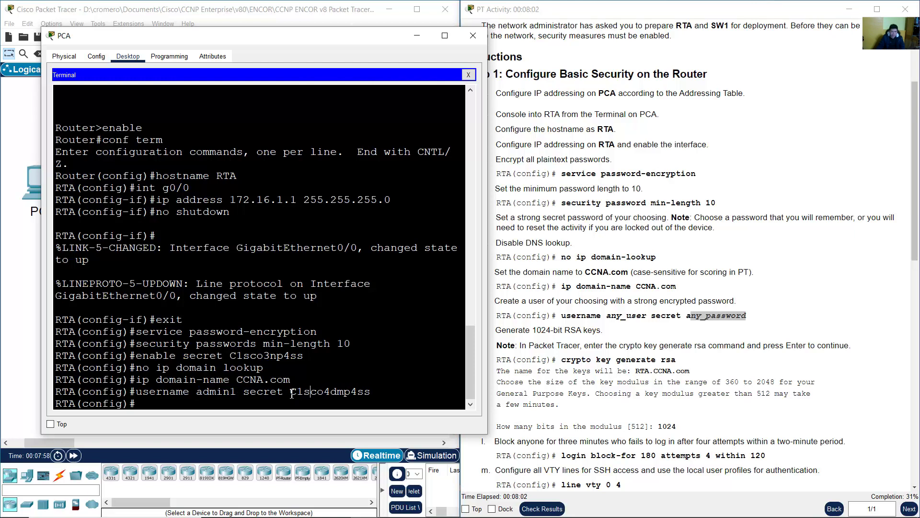
{"action": "left_click_drag", "start_coordinate": [290, 393], "coordinate": [375, 391]}
{"action": "left_click_drag", "start_coordinate": [496, 330], "coordinate": [583, 333]}
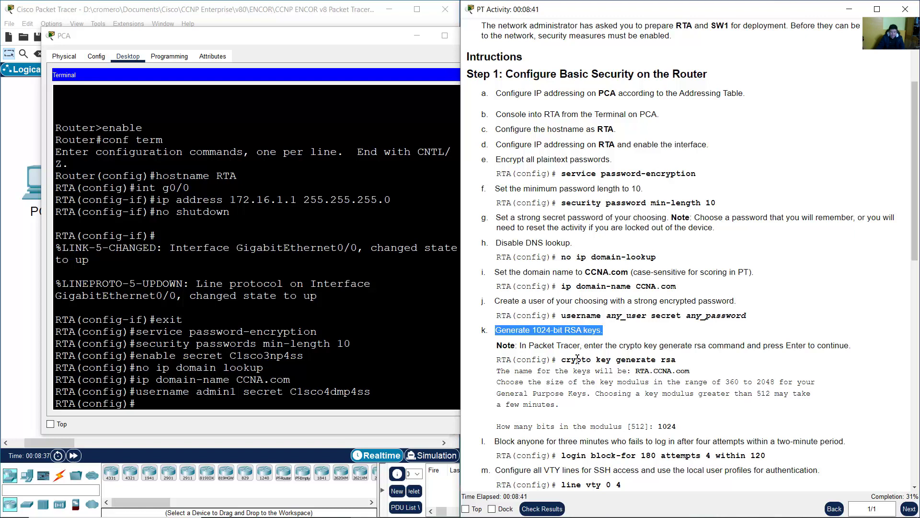
Step: Run crypto key generate rsa on RTA and choose a 1024-bit modulus
{"action": "left_click_drag", "start_coordinate": [546, 350], "coordinate": [843, 348]}
{"action": "left_click", "coordinate": [406, 369]}
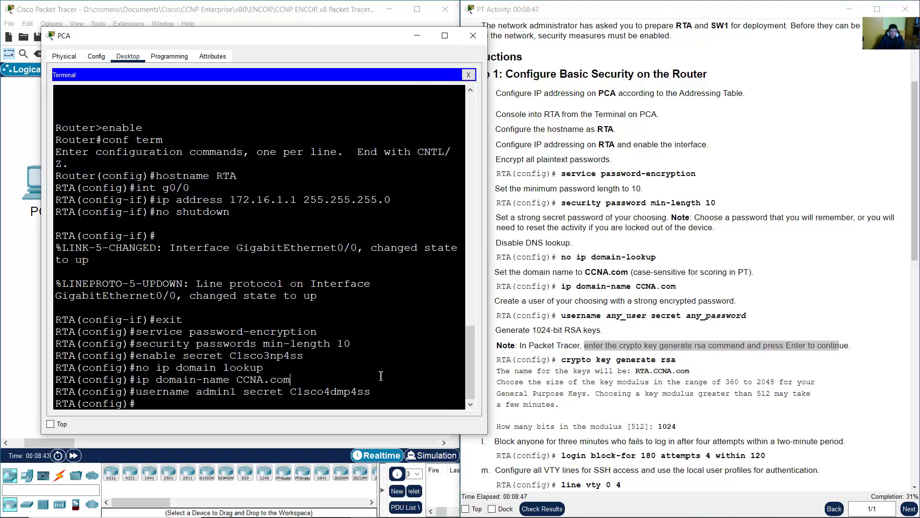
{"action": "type", "text": "crypto k"}
{"action": "type", "text": "ey generate rsa"}
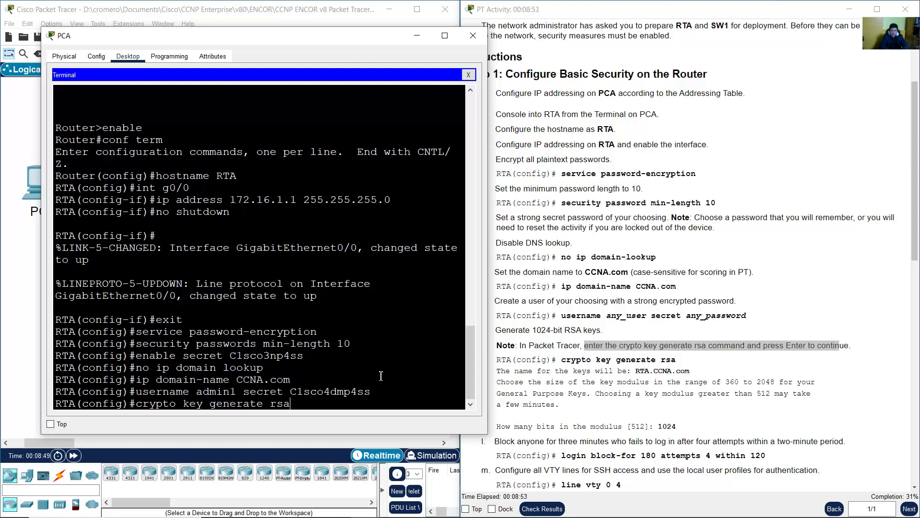
{"action": "key", "text": "Return"}
{"action": "type", "text": "1024"}
{"action": "key", "text": "Return"}
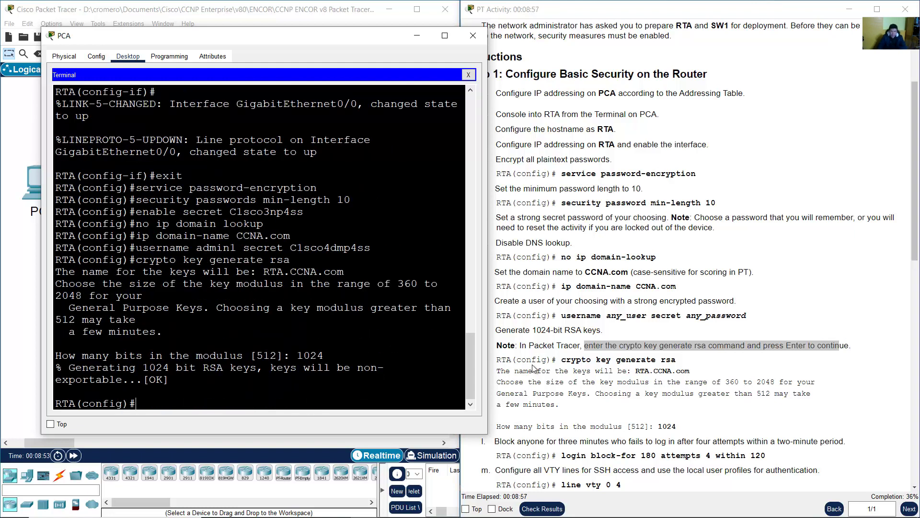
{"action": "left_click", "coordinate": [738, 359]}
{"action": "scroll", "coordinate": [657, 260], "scroll_direction": "down", "scroll_amount": 5}
Step: Type 'login block-for 180 attempts 4 within 120' on RTA, checking it against step l
{"action": "triple_click", "coordinate": [692, 253]}
{"action": "left_click", "coordinate": [668, 263]}
{"action": "scroll", "coordinate": [660, 266], "scroll_direction": "down", "scroll_amount": 1}
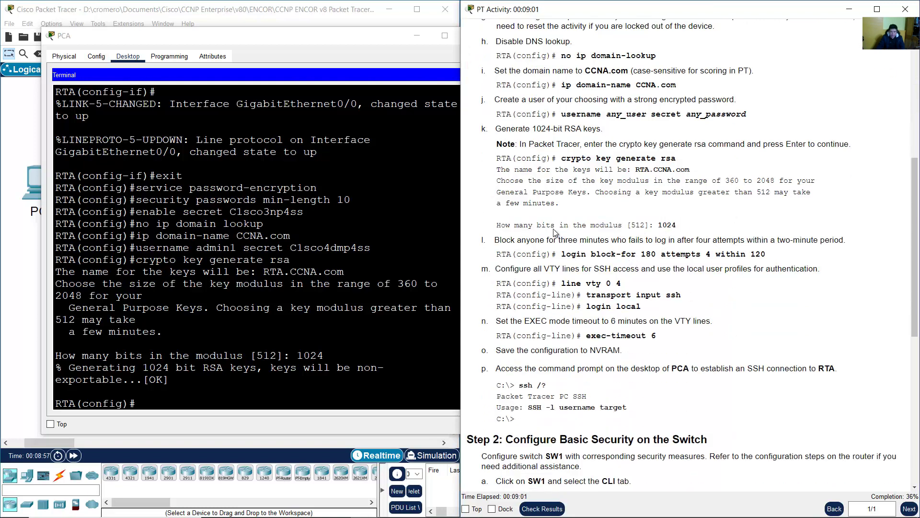
{"action": "left_click_drag", "start_coordinate": [501, 240], "coordinate": [776, 243]}
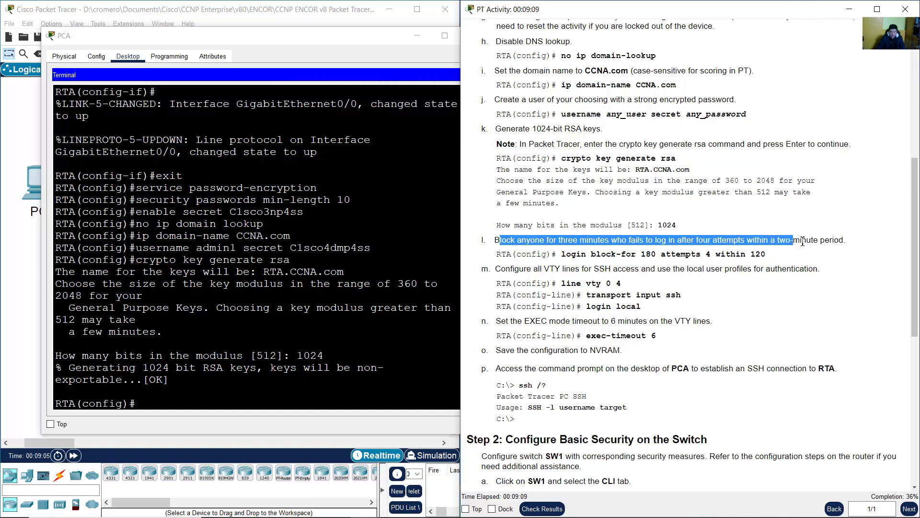
{"action": "left_click_drag", "start_coordinate": [775, 243], "coordinate": [845, 239]}
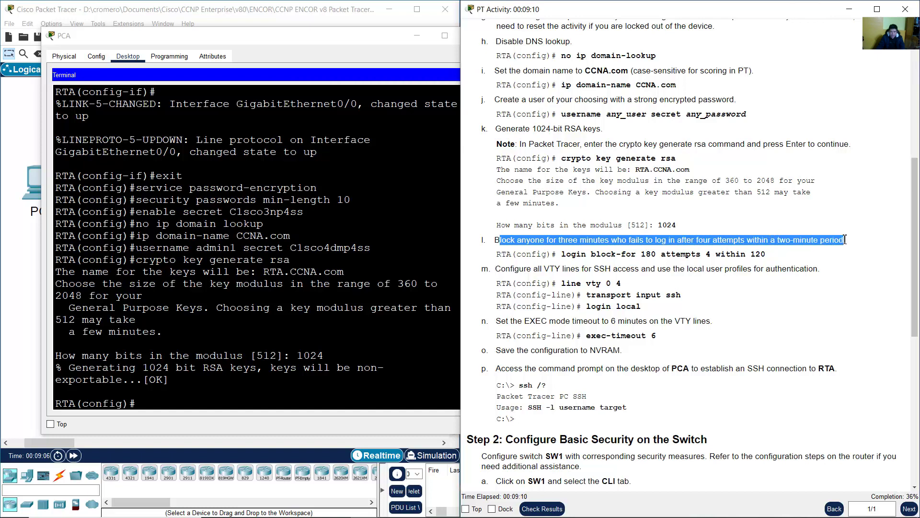
{"action": "left_click", "coordinate": [250, 372]}
{"action": "type", "text": "login b"}
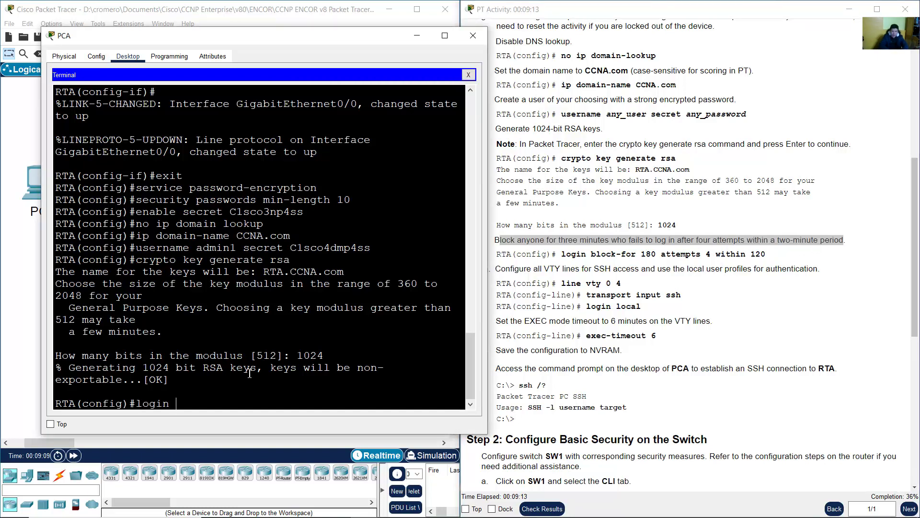
{"action": "type", "text": "lock-f"}
{"action": "type", "text": "or 1"}
{"action": "type", "text": "80"}
{"action": "type", "text": "attem"}
{"action": "type", "text": "mpt"}
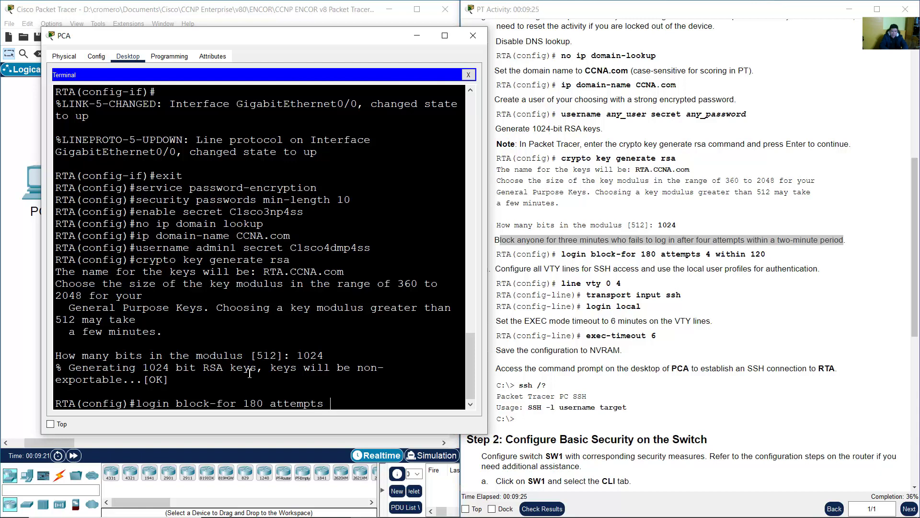
{"action": "type", "text": " withnin 120"}
{"action": "left_click", "coordinate": [492, 249]}
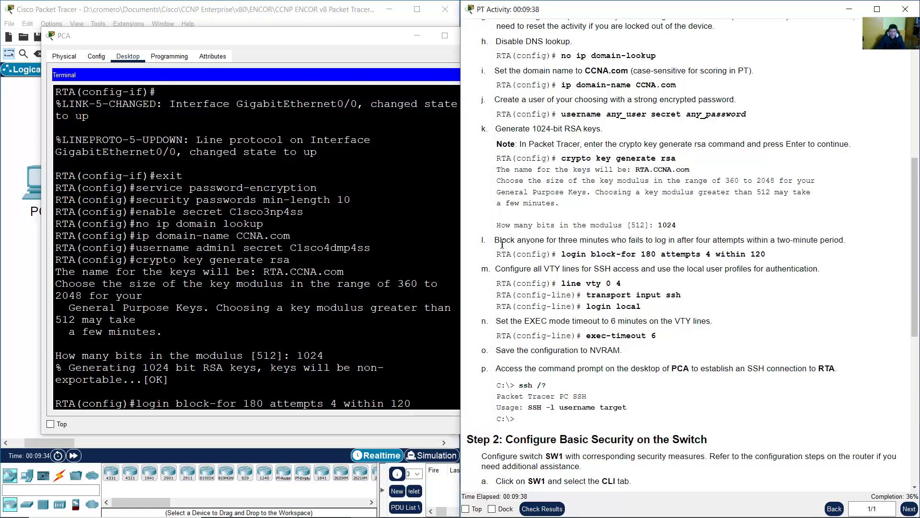
{"action": "left_click_drag", "start_coordinate": [494, 241], "coordinate": [841, 241]}
{"action": "left_click", "coordinate": [792, 259]}
{"action": "left_click", "coordinate": [436, 398]}
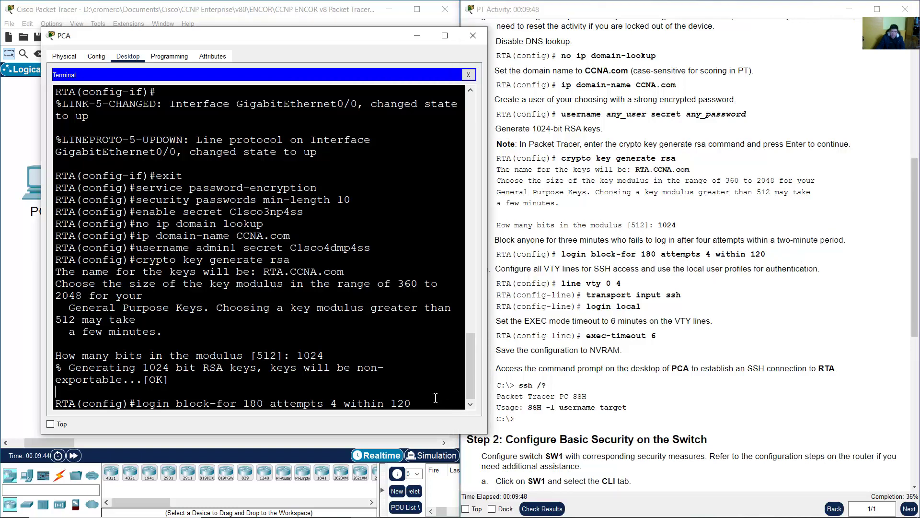
Step: Apply login blocking, then enter line vty 0 4, fixing the 'lint' typo
{"action": "key", "text": "Return"}
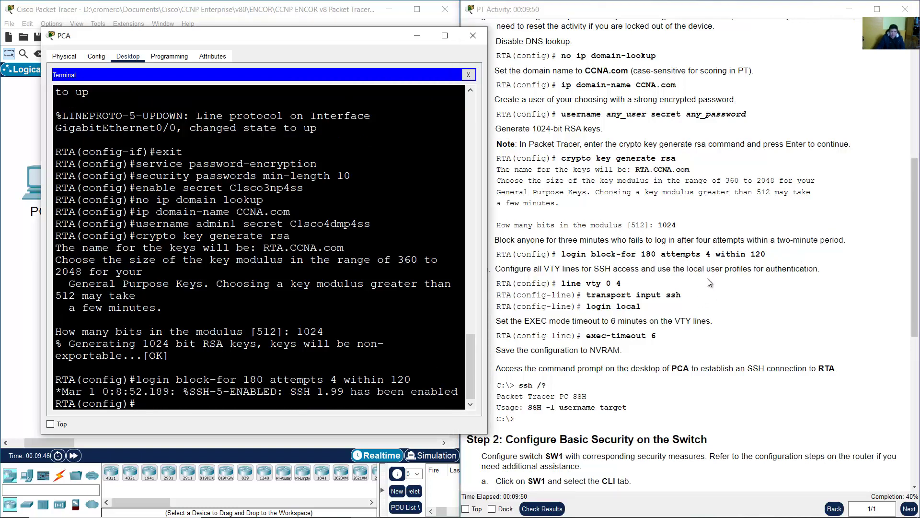
{"action": "left_click", "coordinate": [709, 284]}
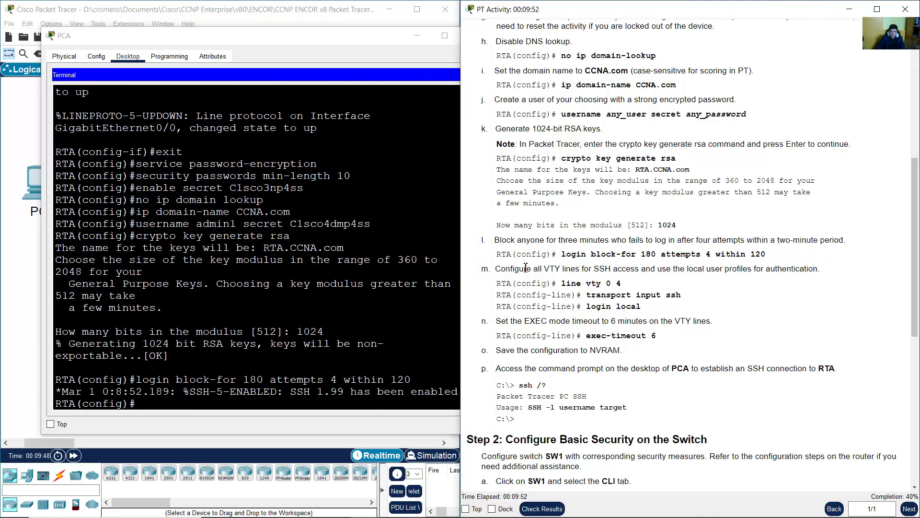
{"action": "left_click_drag", "start_coordinate": [505, 269], "coordinate": [644, 269]}
{"action": "left_click", "coordinate": [359, 396]}
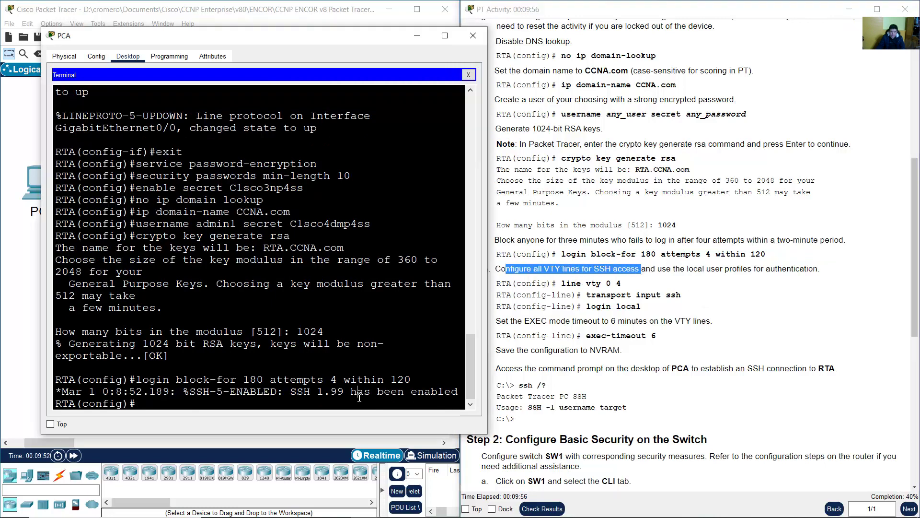
{"action": "type", "text": "lint vty"}
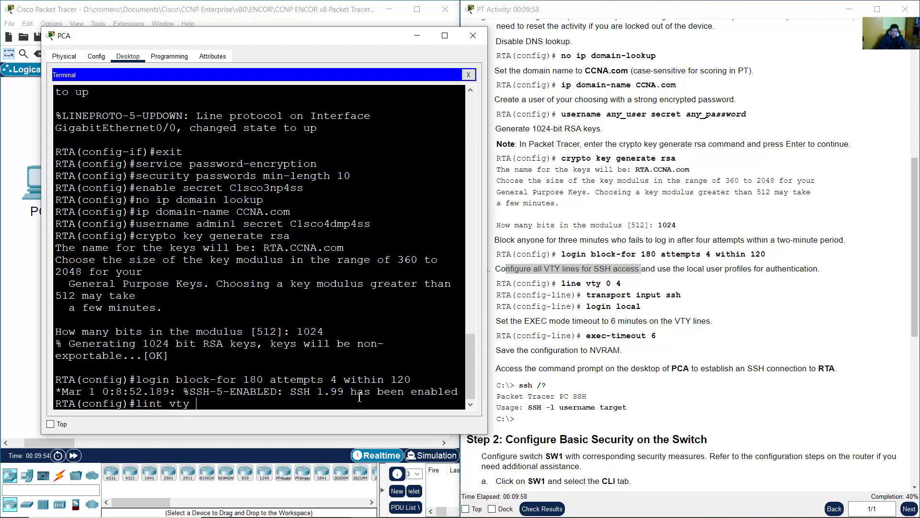
{"action": "type", "text": " 0 4"}
{"action": "key", "text": "Return"}
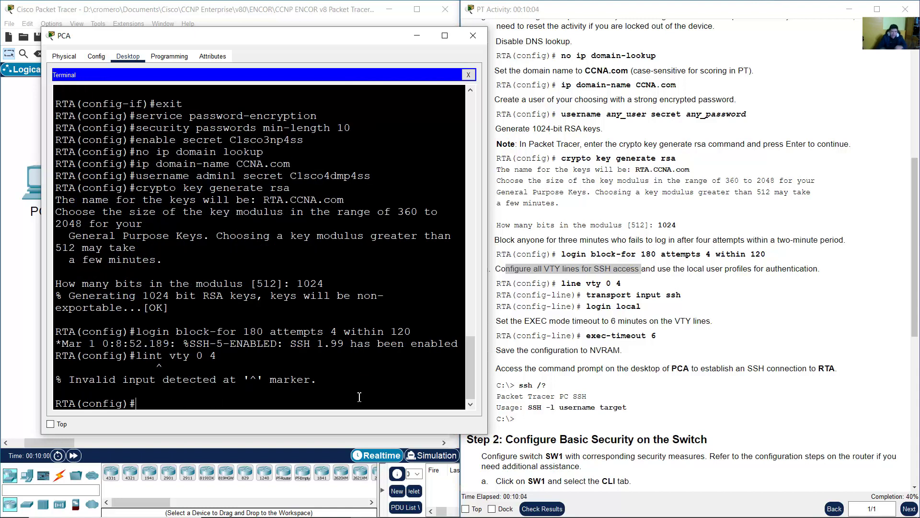
{"action": "key", "text": "Up"}
{"action": "key", "text": "BackSpace"}
{"action": "type", "text": "e vty 0 4"}
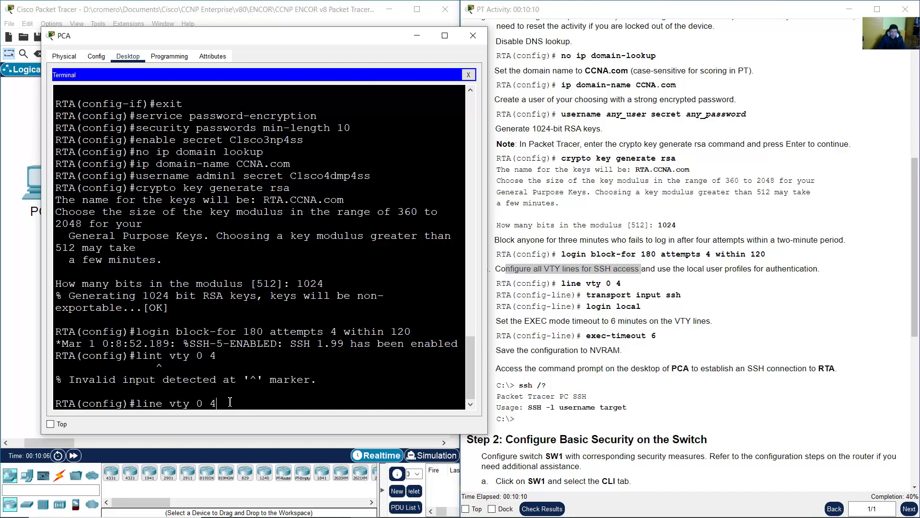
{"action": "key", "text": "Return"}
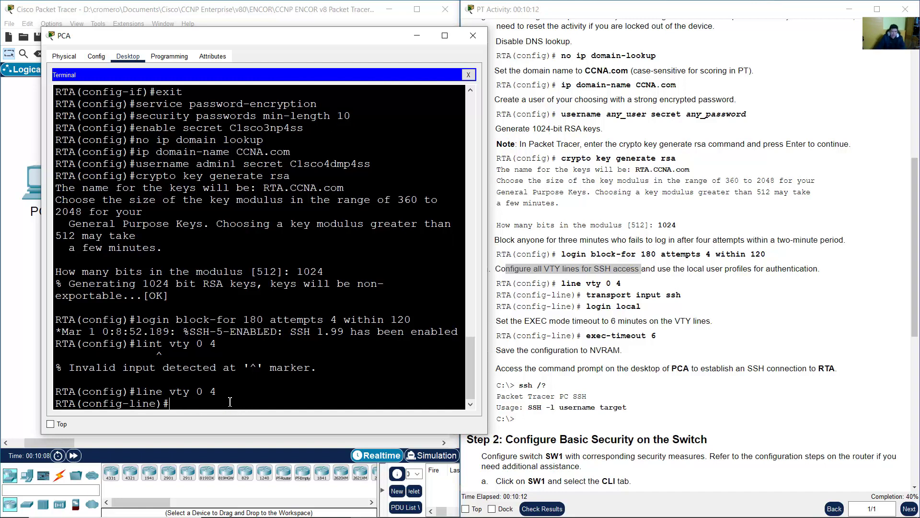
Step: Restrict VTY lines 0–4 to SSH only with transport input ssh
{"action": "left_click", "coordinate": [577, 271]}
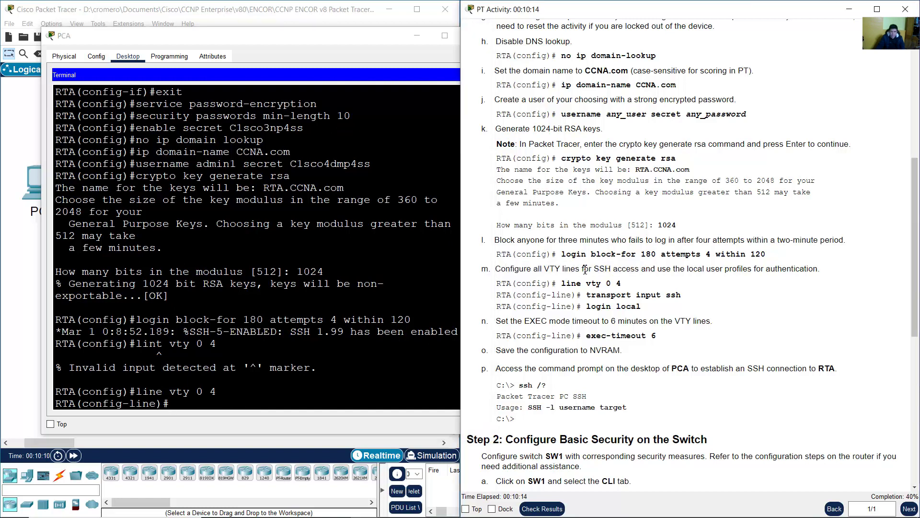
{"action": "left_click_drag", "start_coordinate": [588, 269], "coordinate": [636, 270]}
{"action": "left_click", "coordinate": [325, 332]}
{"action": "type", "text": "transport i"}
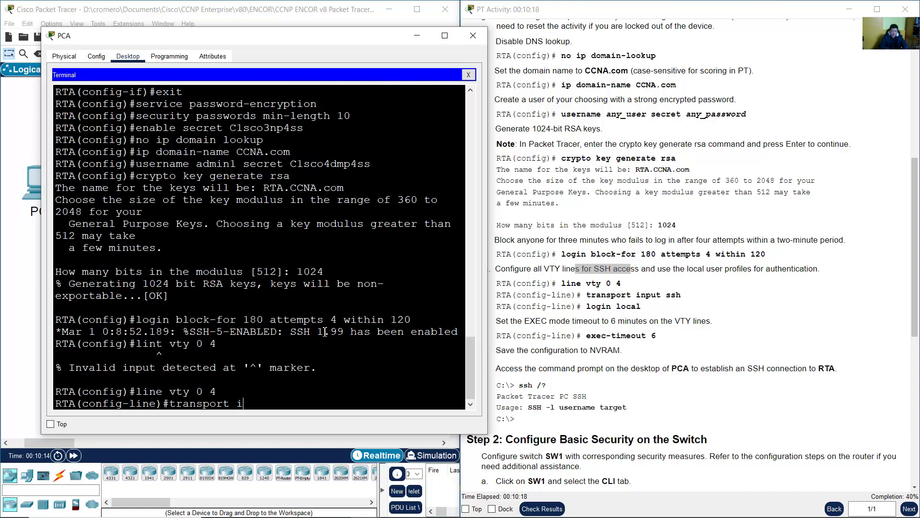
{"action": "type", "text": "nput ssh"}
{"action": "key", "text": "Return"}
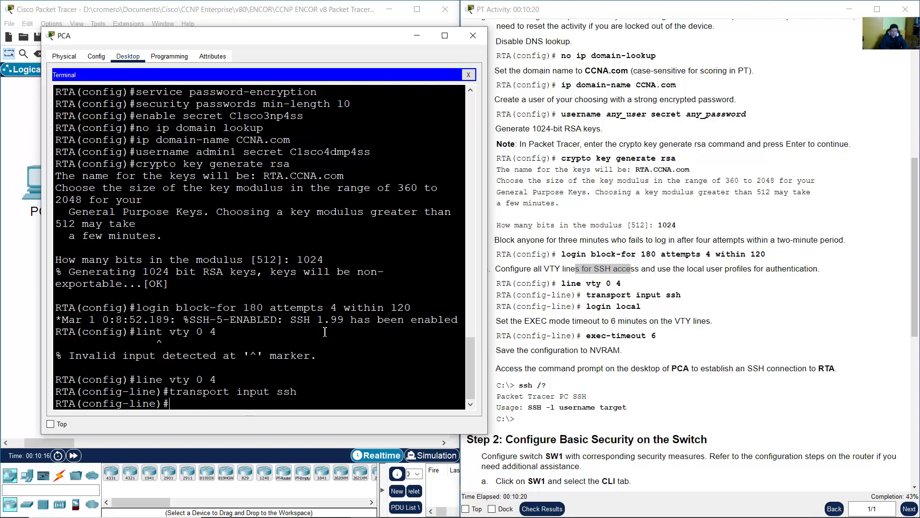
Step: Require local user authentication on VTY lines 0–4 with login local
{"action": "left_click", "coordinate": [665, 280]}
{"action": "left_click_drag", "start_coordinate": [661, 268], "coordinate": [725, 269]}
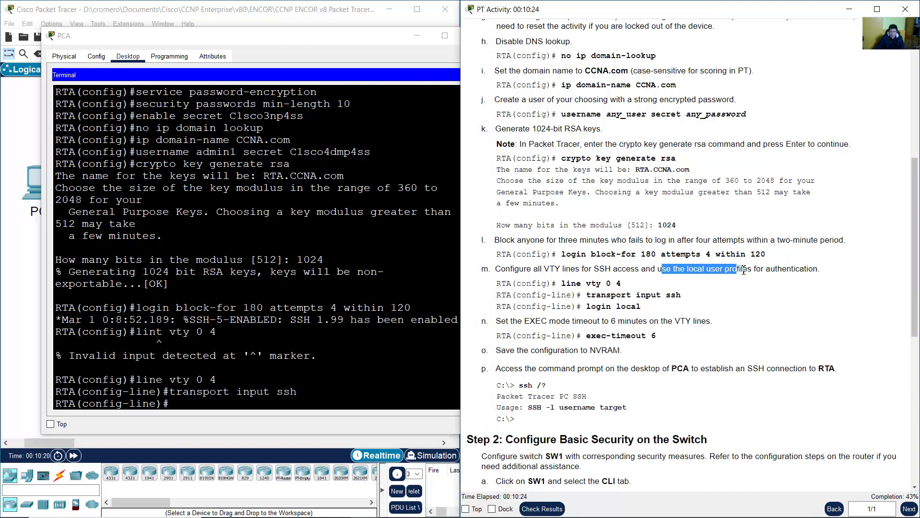
{"action": "left_click_drag", "start_coordinate": [725, 269], "coordinate": [821, 273]}
{"action": "left_click", "coordinate": [261, 383]}
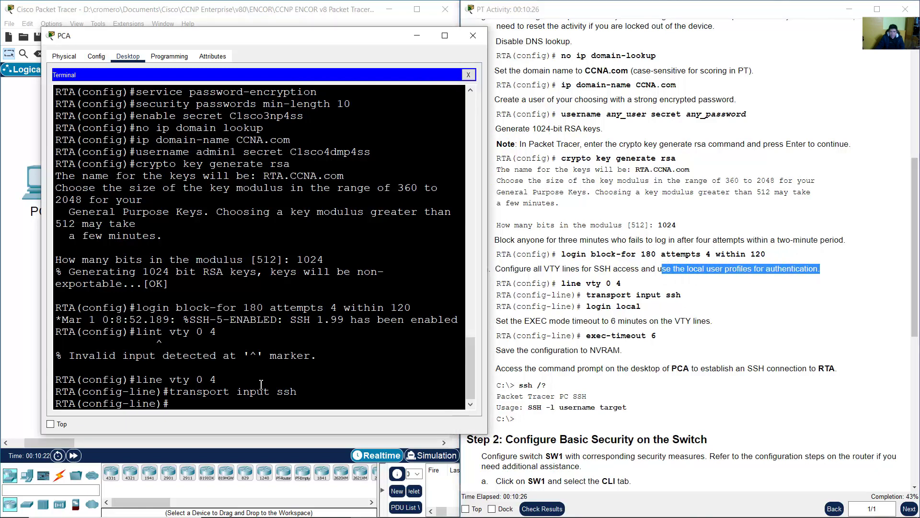
{"action": "type", "text": "login local"}
{"action": "key", "text": "Return"}
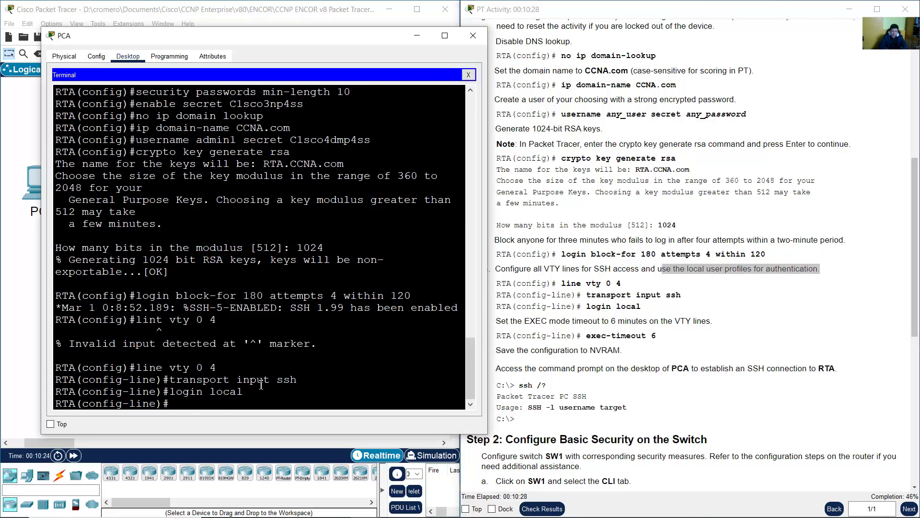
{"action": "left_click_drag", "start_coordinate": [244, 392], "coordinate": [171, 392]}
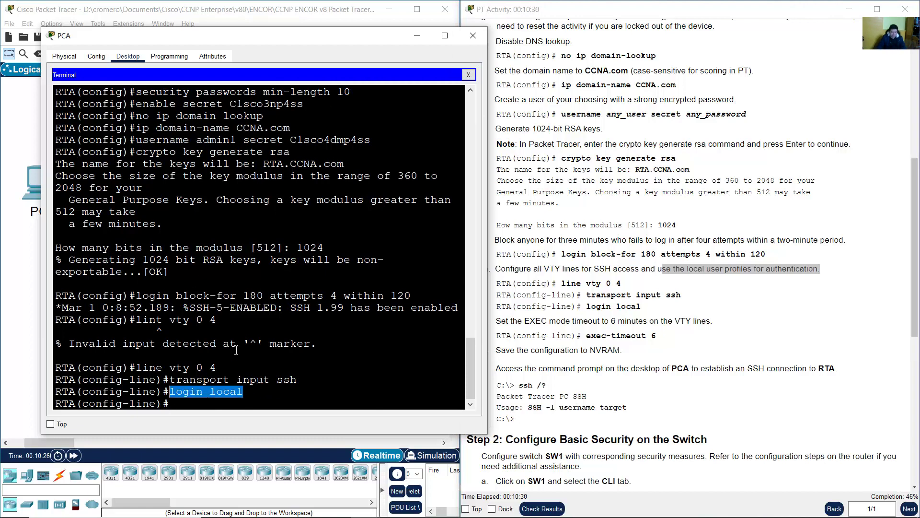
{"action": "left_click_drag", "start_coordinate": [135, 139], "coordinate": [373, 140]}
{"action": "left_click", "coordinate": [193, 149]}
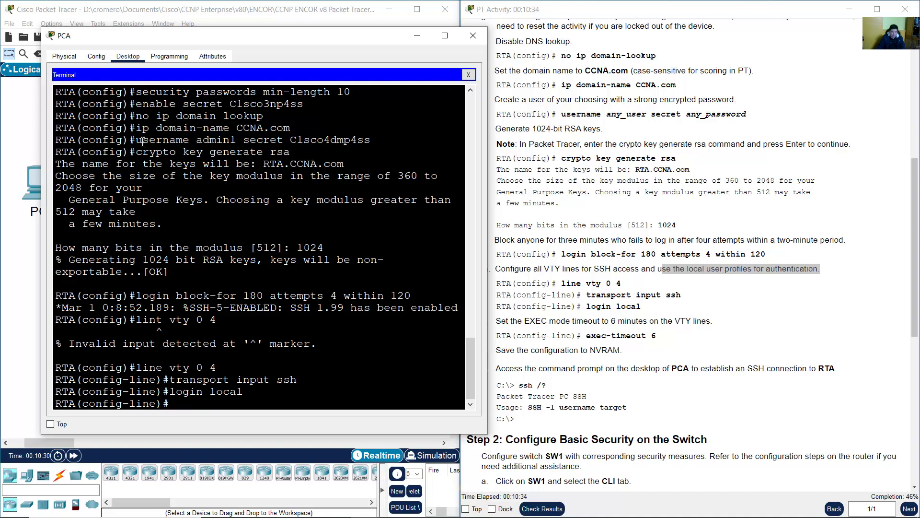
{"action": "left_click_drag", "start_coordinate": [135, 140], "coordinate": [372, 140]}
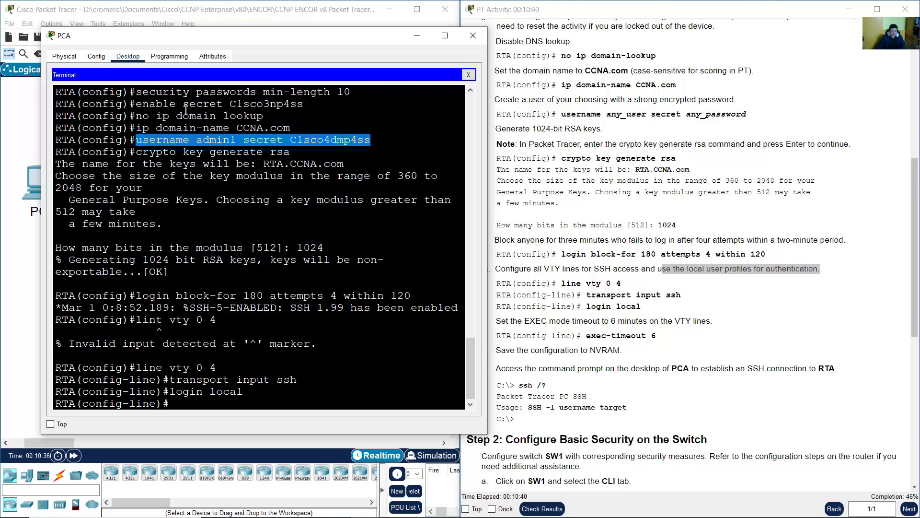
{"action": "left_click_drag", "start_coordinate": [185, 108], "coordinate": [286, 107]}
{"action": "left_click", "coordinate": [282, 108]}
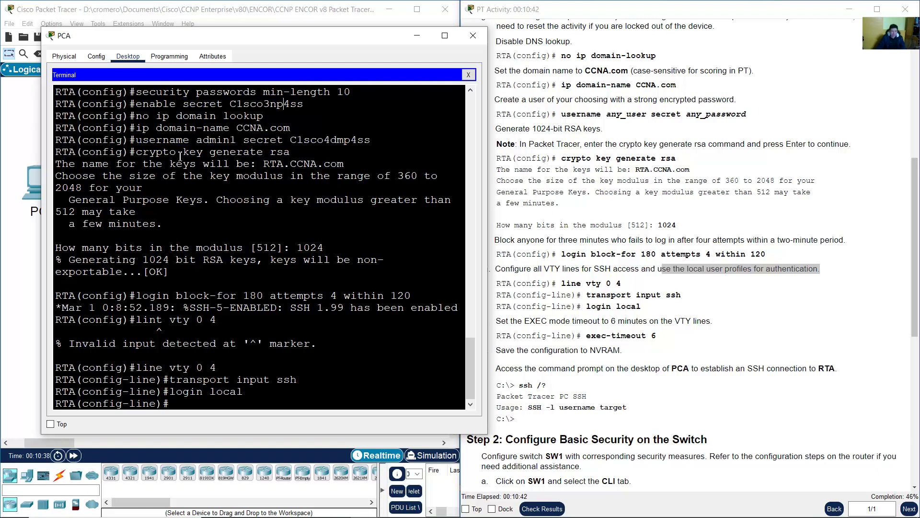
{"action": "left_click_drag", "start_coordinate": [195, 140], "coordinate": [371, 139]}
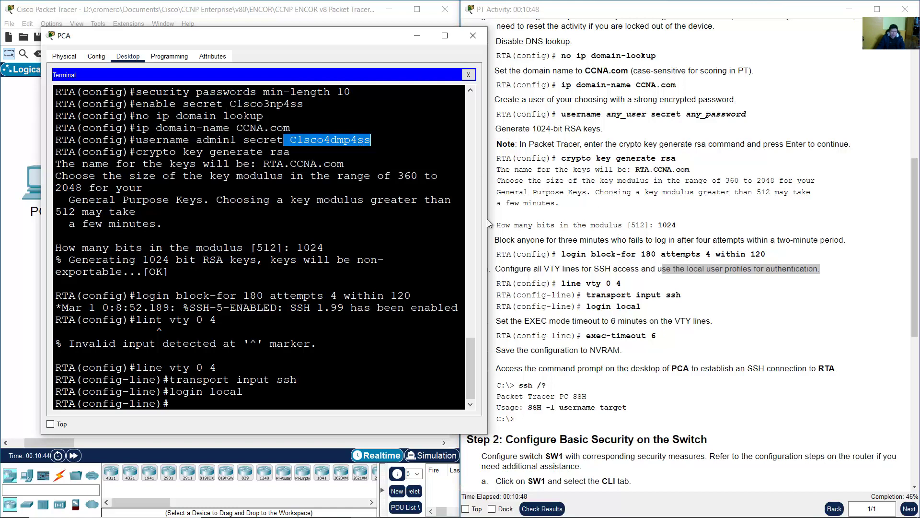
{"action": "left_click", "coordinate": [278, 153]}
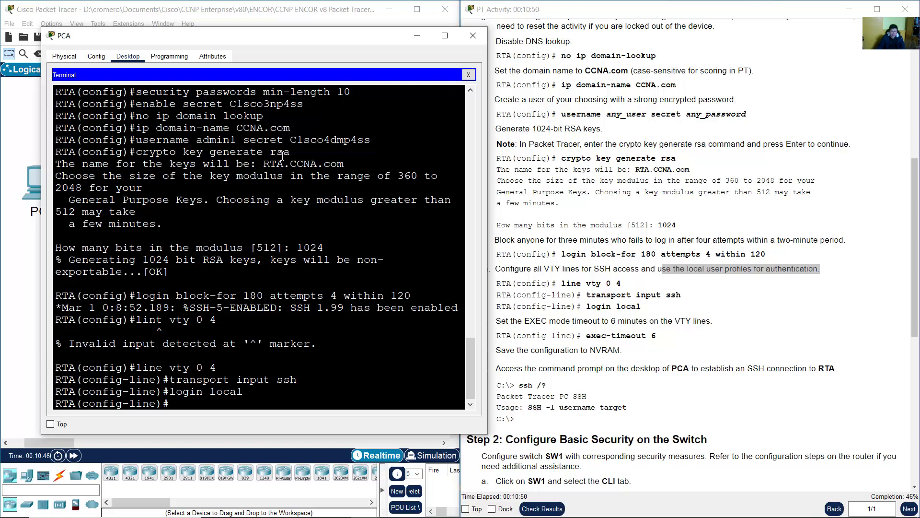
{"action": "left_click_drag", "start_coordinate": [149, 103], "coordinate": [310, 104]}
{"action": "left_click", "coordinate": [234, 103]}
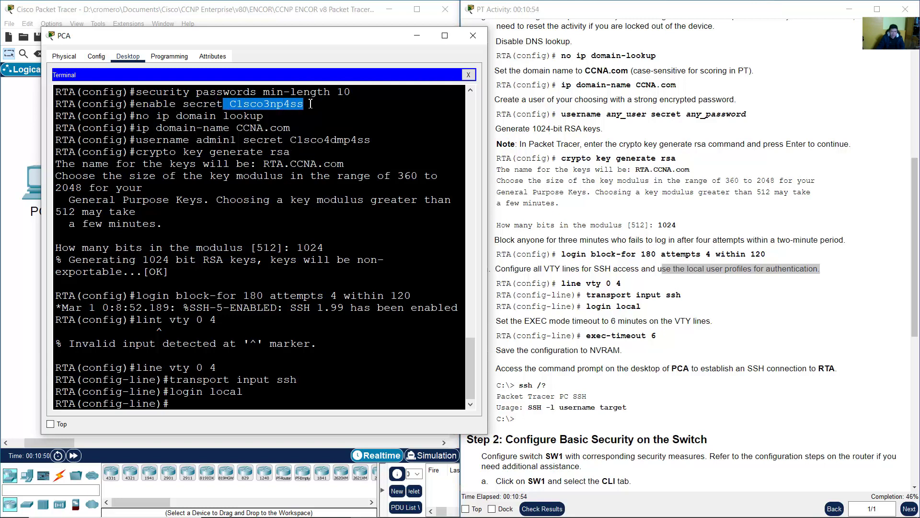
{"action": "left_click", "coordinate": [699, 254]}
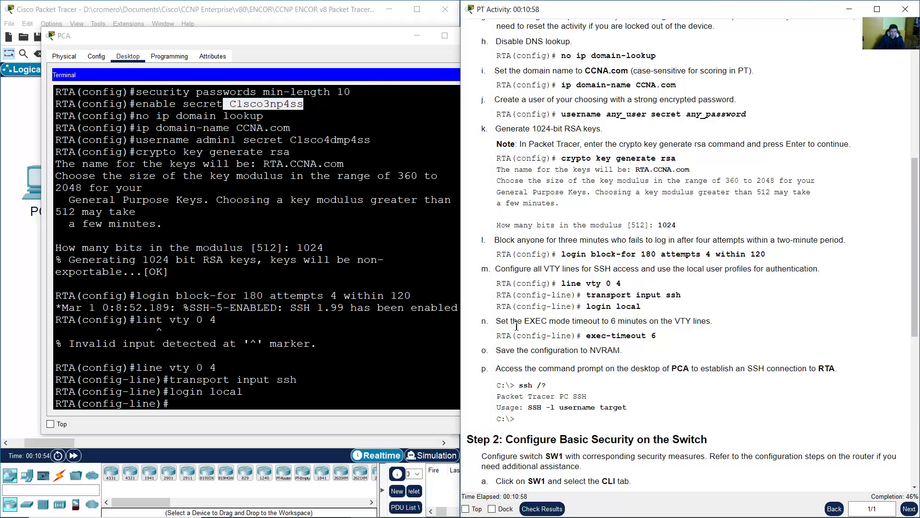
{"action": "left_click_drag", "start_coordinate": [501, 322], "coordinate": [652, 322]}
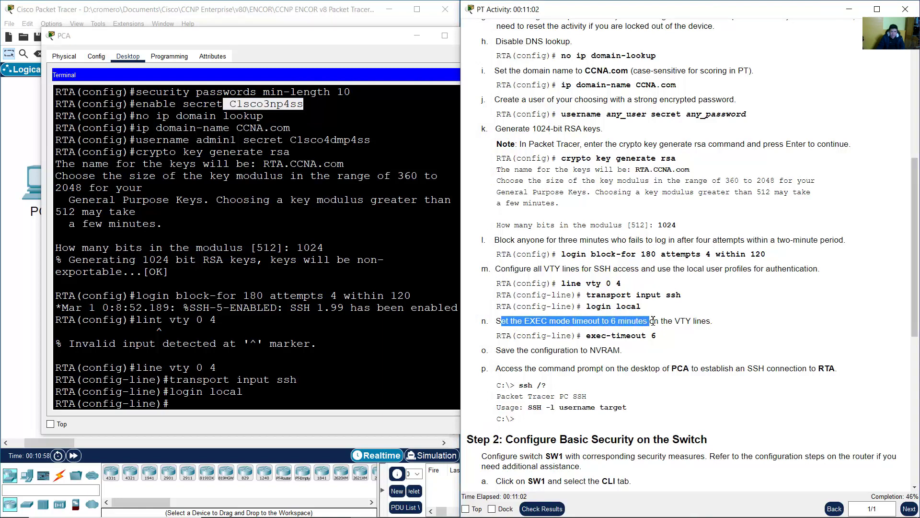
Step: Set a 6-minute exec-timeout on RTA's VTY lines 0–4
{"action": "left_click_drag", "start_coordinate": [651, 322], "coordinate": [712, 322]}
{"action": "left_click_drag", "start_coordinate": [595, 337], "coordinate": [656, 336]}
{"action": "left_click", "coordinate": [398, 369]}
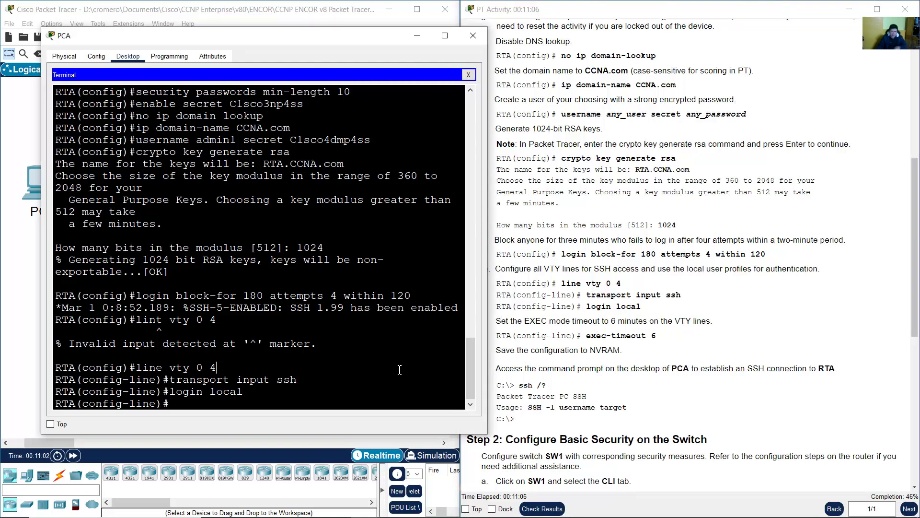
{"action": "type", "text": "exec"}
{"action": "type", "text": "imo"}
{"action": "type", "text": "eu"}
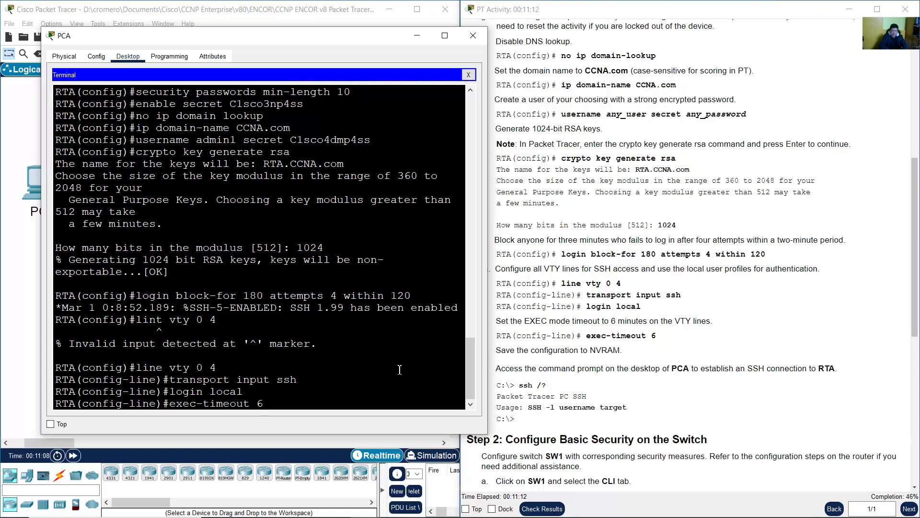
{"action": "key", "text": "Return"}
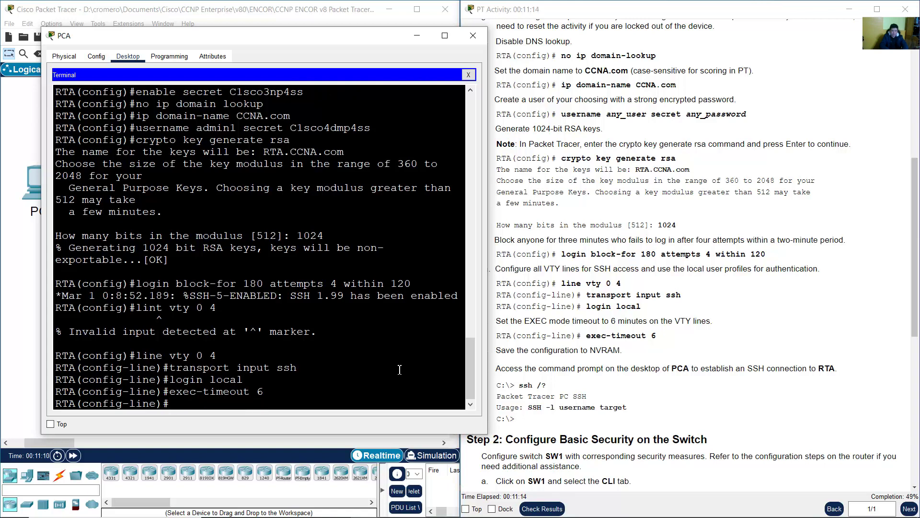
{"action": "type", "text": "xit"}
Step: Exit line configuration mode and check the save-to-NVRAM instruction
{"action": "key", "text": "Return"}
{"action": "left_click", "coordinate": [552, 342]}
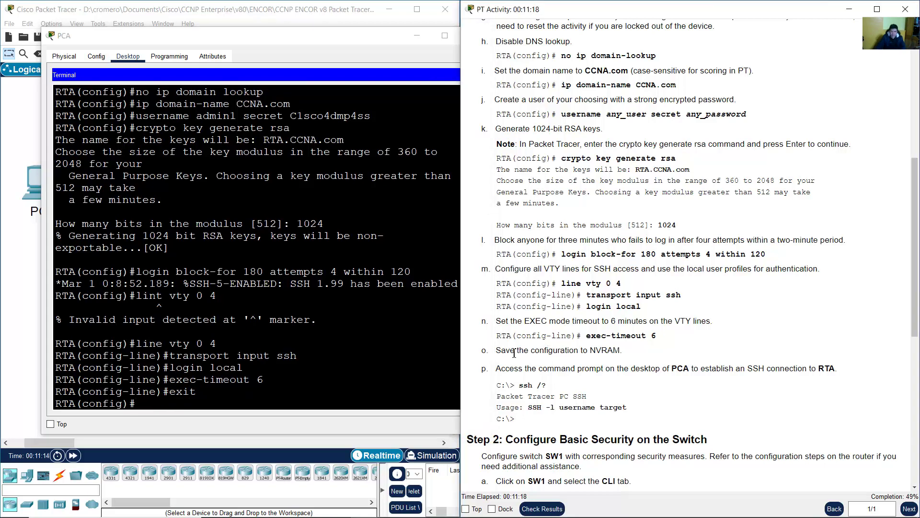
{"action": "left_click_drag", "start_coordinate": [512, 352], "coordinate": [622, 351]}
{"action": "left_click", "coordinate": [341, 383]}
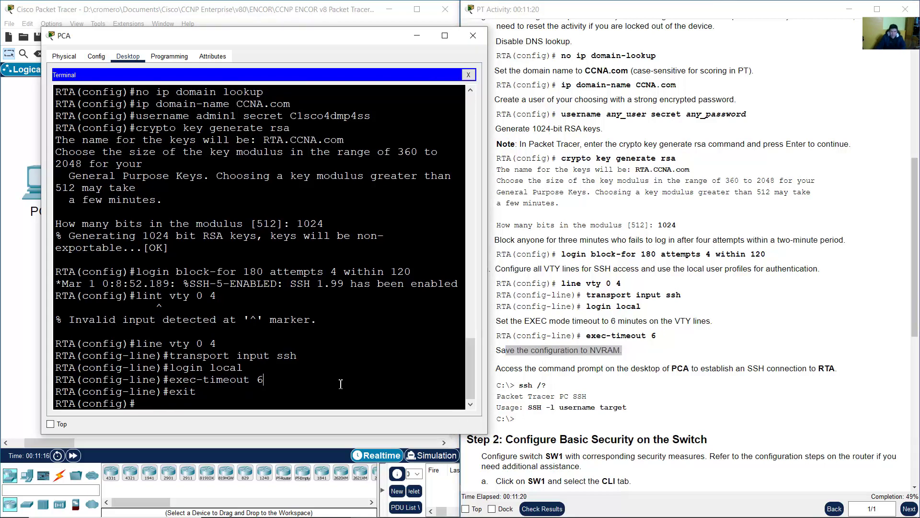
{"action": "type", "text": "it"}
Step: Return to RTA# and save running-config to startup-config, accepting the default filename
{"action": "key", "text": "Return"}
{"action": "key", "text": "Return"}
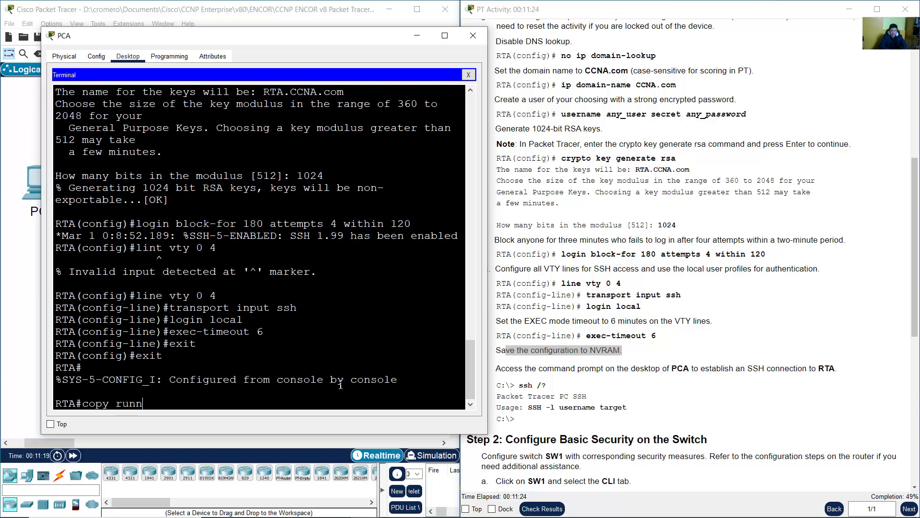
{"action": "type", "text": "g-config star"}
{"action": "type", "text": "tup-c"}
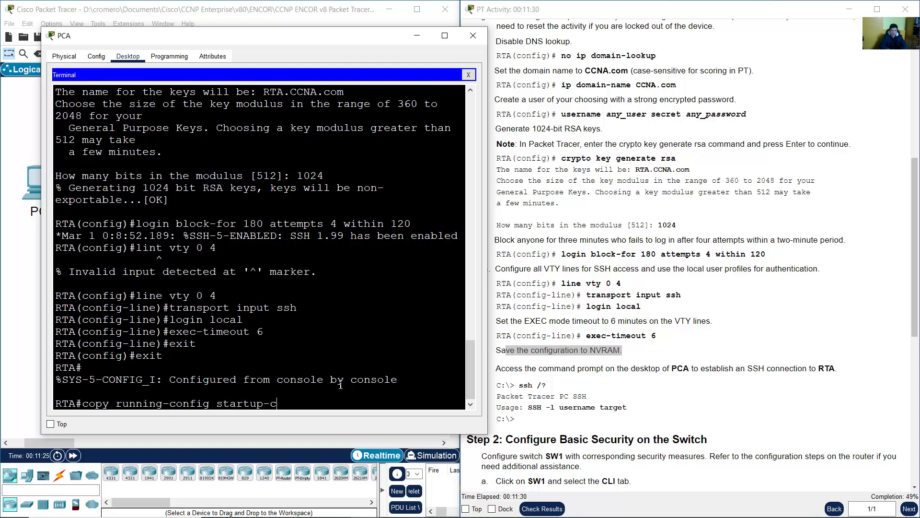
{"action": "type", "text": "onfig"}
{"action": "key", "text": "Return"}
{"action": "key", "text": "Return"}
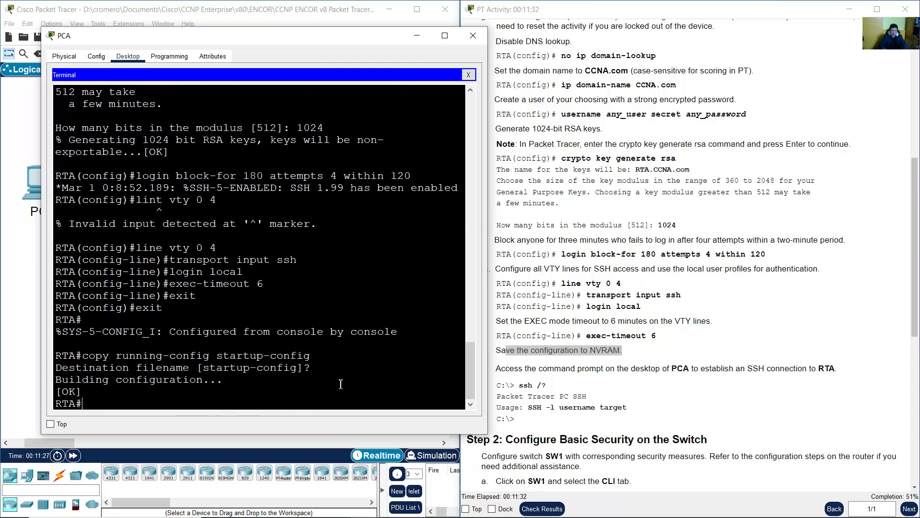
{"action": "left_click", "coordinate": [642, 320]}
{"action": "scroll", "coordinate": [657, 311], "scroll_direction": "down", "scroll_amount": 2}
{"action": "scroll", "coordinate": [662, 307], "scroll_direction": "down", "scroll_amount": 2}
{"action": "scroll", "coordinate": [662, 307], "scroll_direction": "down", "scroll_amount": 2}
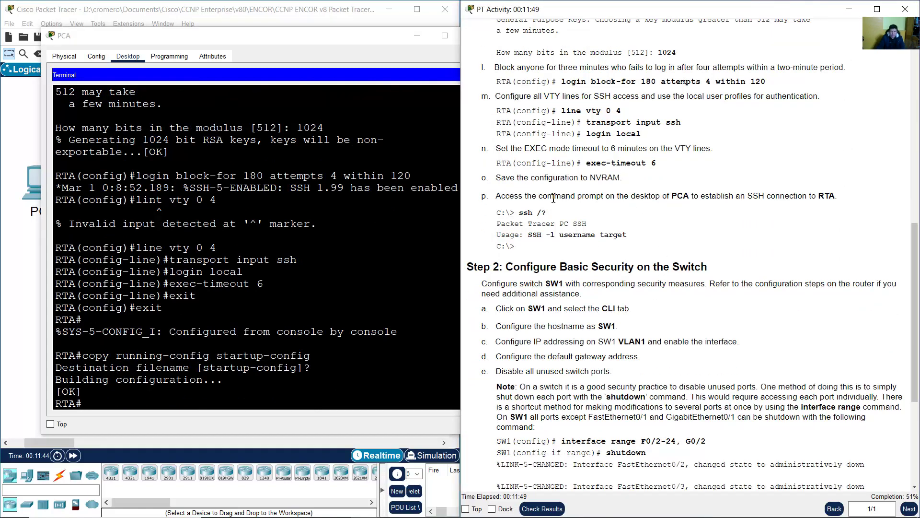
{"action": "left_click_drag", "start_coordinate": [544, 197], "coordinate": [632, 245]}
{"action": "left_click", "coordinate": [652, 239]}
{"action": "left_click_drag", "start_coordinate": [483, 196], "coordinate": [576, 253]}
{"action": "left_click", "coordinate": [576, 253]}
{"action": "left_click_drag", "start_coordinate": [659, 195], "coordinate": [830, 198]}
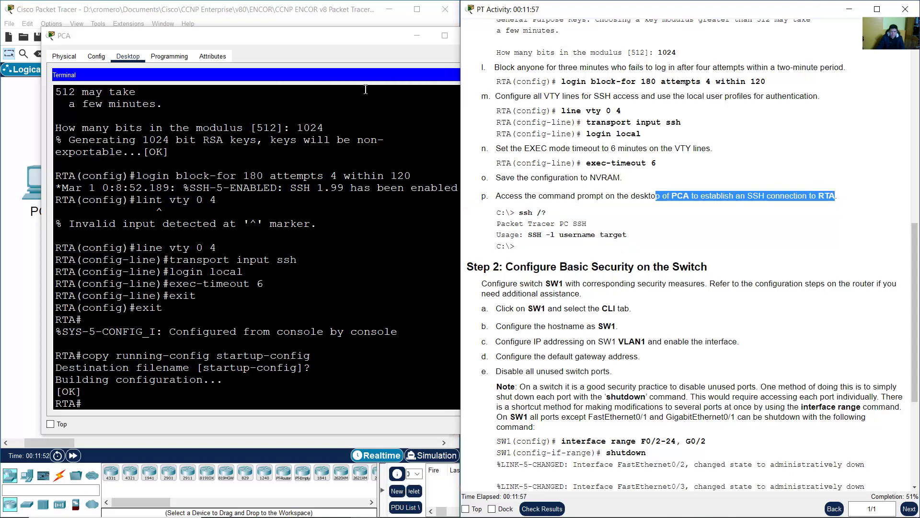
{"action": "mouse_move", "coordinate": [277, 38]}
{"action": "left_mouse_down"}
{"action": "mouse_move", "coordinate": [327, 74]}
{"action": "mouse_move", "coordinate": [309, 42]}
{"action": "mouse_move", "coordinate": [285, 34]}
{"action": "left_mouse_up"}
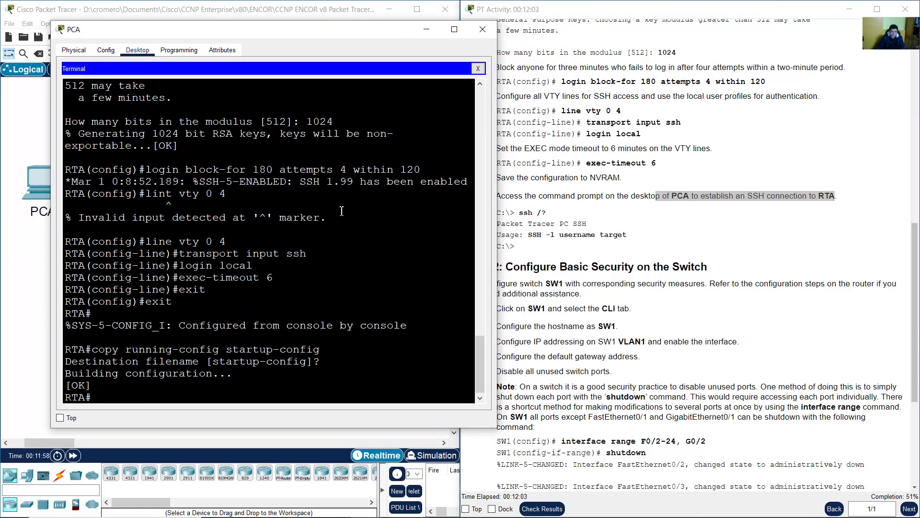
{"action": "scroll", "coordinate": [342, 211], "scroll_direction": "up", "scroll_amount": 3}
{"action": "scroll", "coordinate": [342, 211], "scroll_direction": "down", "scroll_amount": 3}
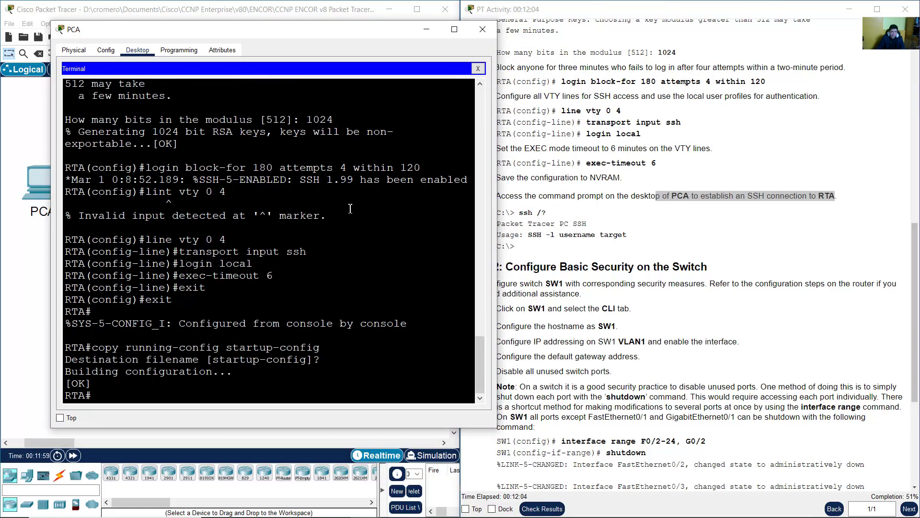
Step: Close PCA's Terminal to RTA, move the PCA window aside and bring its desktop back
{"action": "left_click", "coordinate": [479, 70]}
{"action": "left_click_drag", "start_coordinate": [216, 29], "coordinate": [441, 28]}
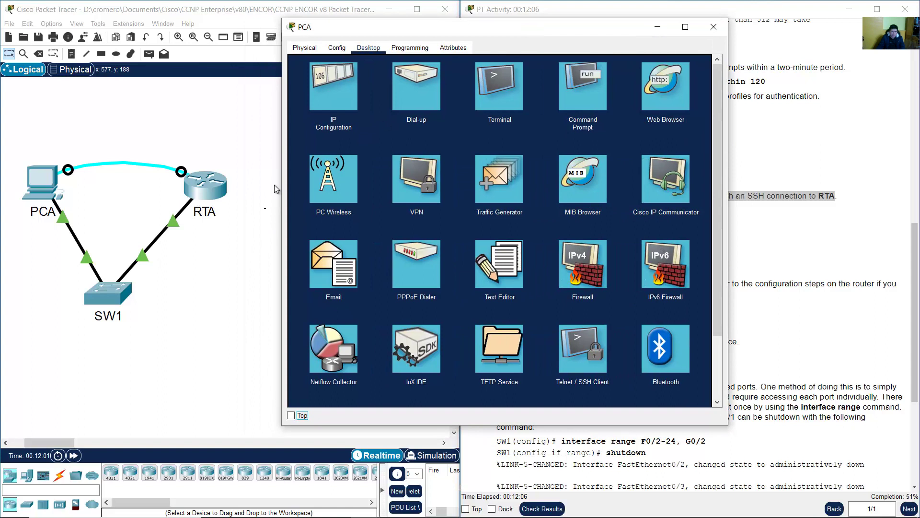
{"action": "left_click", "coordinate": [84, 125]}
{"action": "left_click_drag", "start_coordinate": [8, 132], "coordinate": [97, 238]}
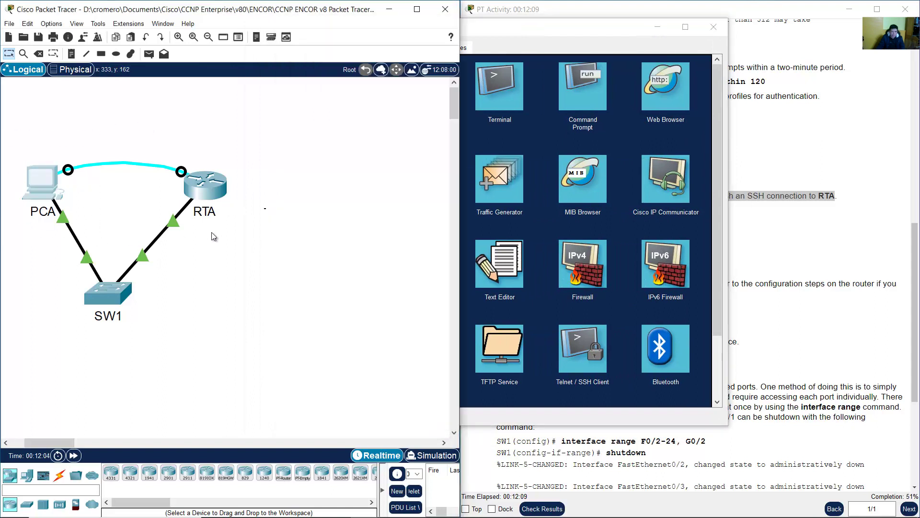
{"action": "left_click_drag", "start_coordinate": [252, 261], "coordinate": [207, 162]}
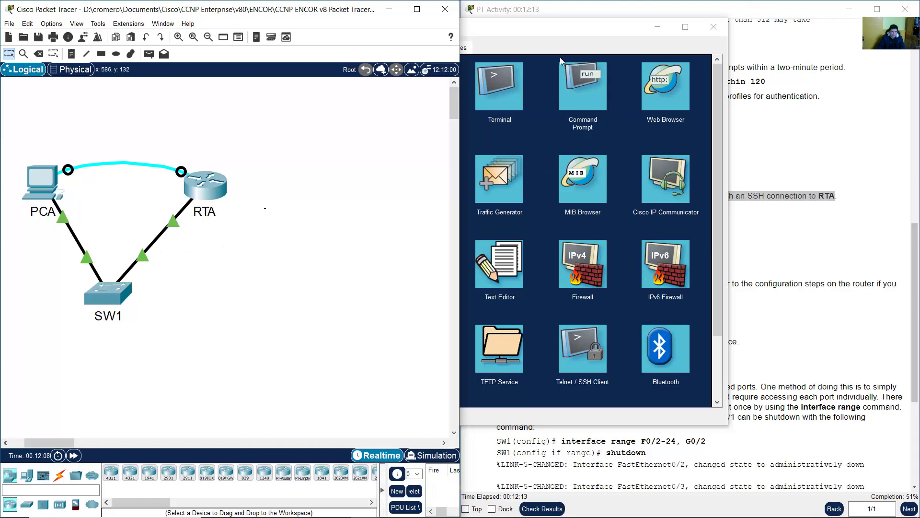
{"action": "left_click", "coordinate": [571, 33]}
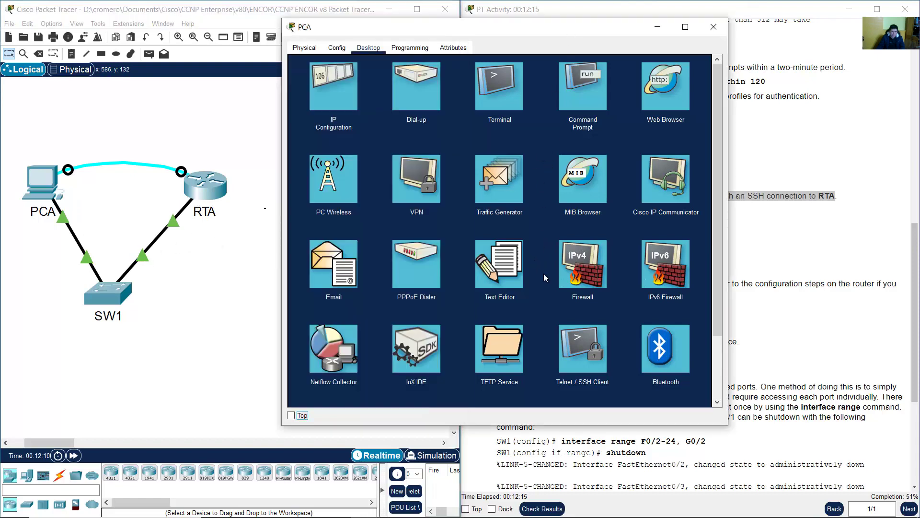
{"action": "scroll", "coordinate": [536, 259], "scroll_direction": "down", "scroll_amount": 3}
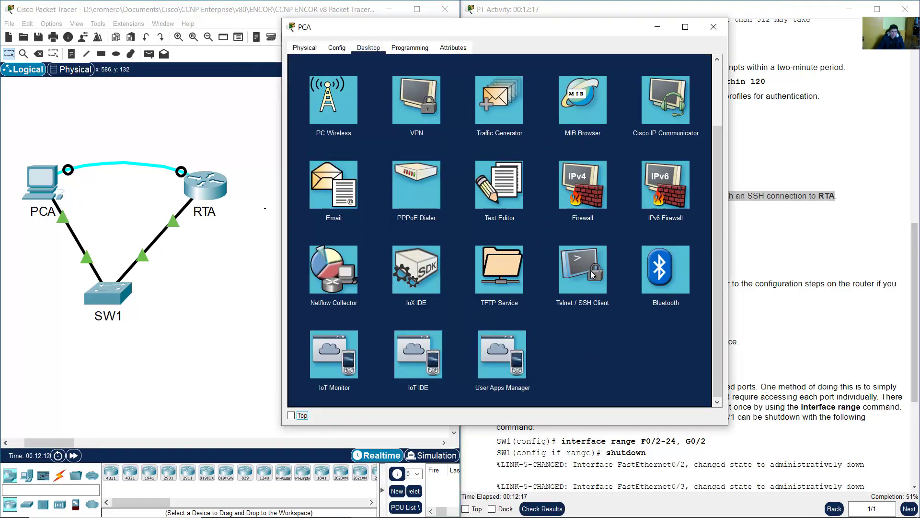
Step: Set PCA's SSH client to connect to host 172.16.1.1 as username admin1
{"action": "left_click", "coordinate": [583, 269]}
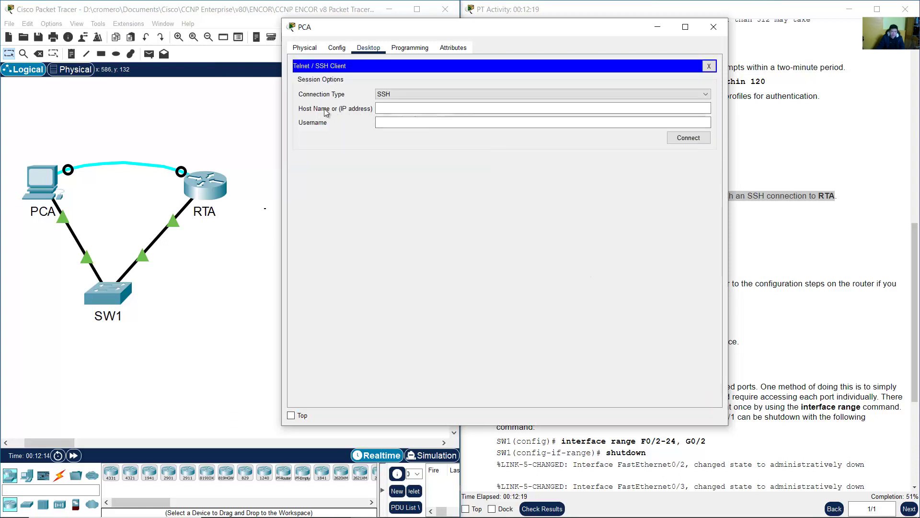
{"action": "left_click", "coordinate": [355, 112]}
{"action": "left_click", "coordinate": [391, 97]}
{"action": "left_click_drag", "start_coordinate": [458, 26], "coordinate": [430, 57]}
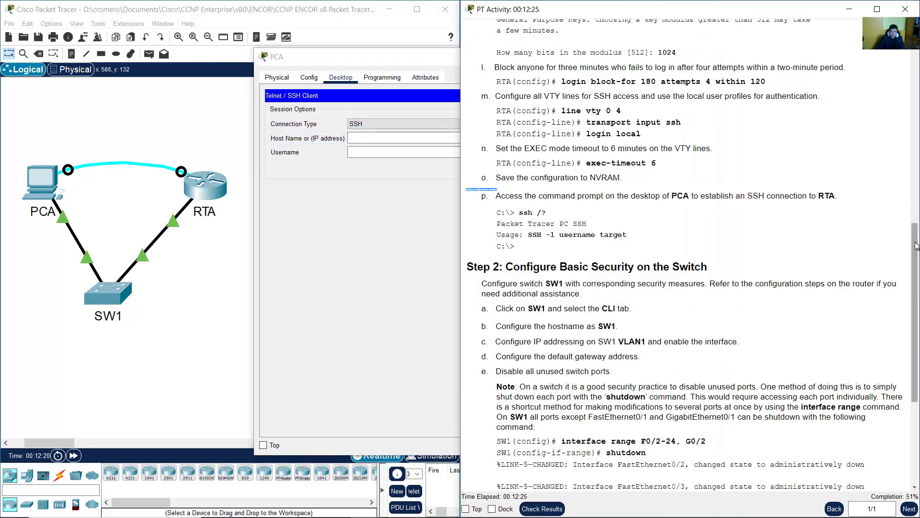
{"action": "left_click_drag", "start_coordinate": [916, 313], "coordinate": [916, 130]}
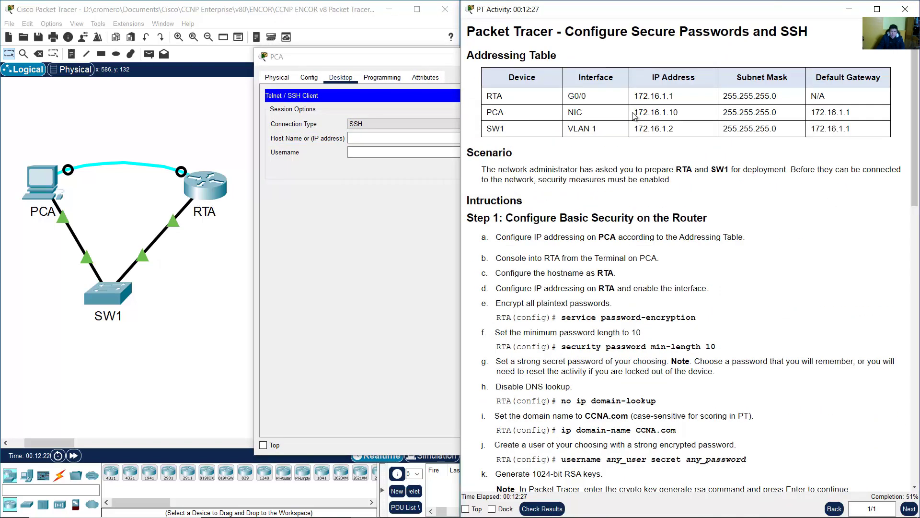
{"action": "left_click_drag", "start_coordinate": [635, 96], "coordinate": [671, 99]}
{"action": "double_click", "coordinate": [664, 102]}
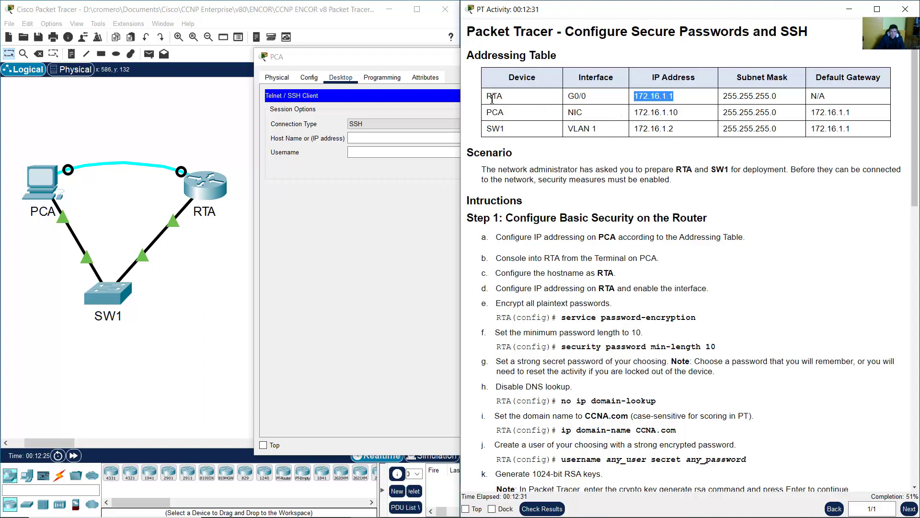
{"action": "left_click", "coordinate": [428, 137]}
{"action": "type", "text": "172.16.11"}
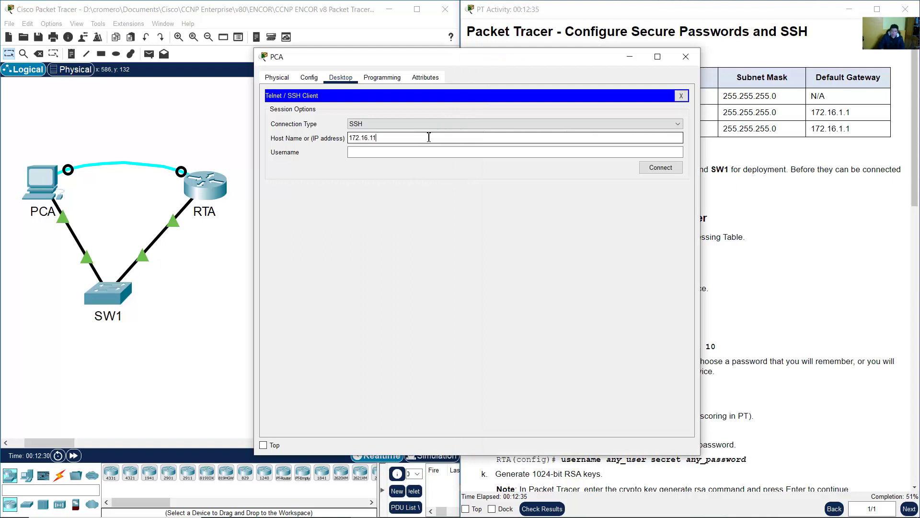
{"action": "key", "text": "BackSpace"}
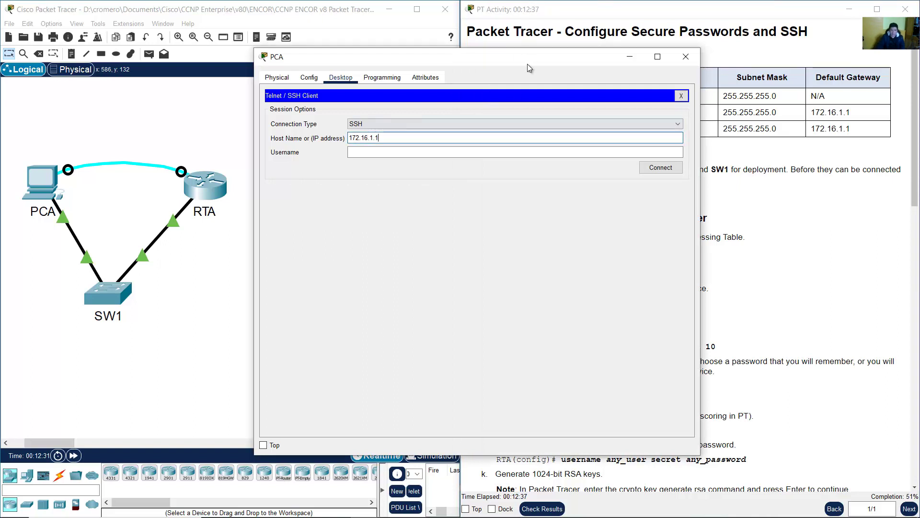
{"action": "left_click", "coordinate": [415, 153]}
{"action": "type", "text": "admin1"}
Step: Connect to RTA over SSH and log in with the password to the RTA> prompt
{"action": "left_click", "coordinate": [666, 170]}
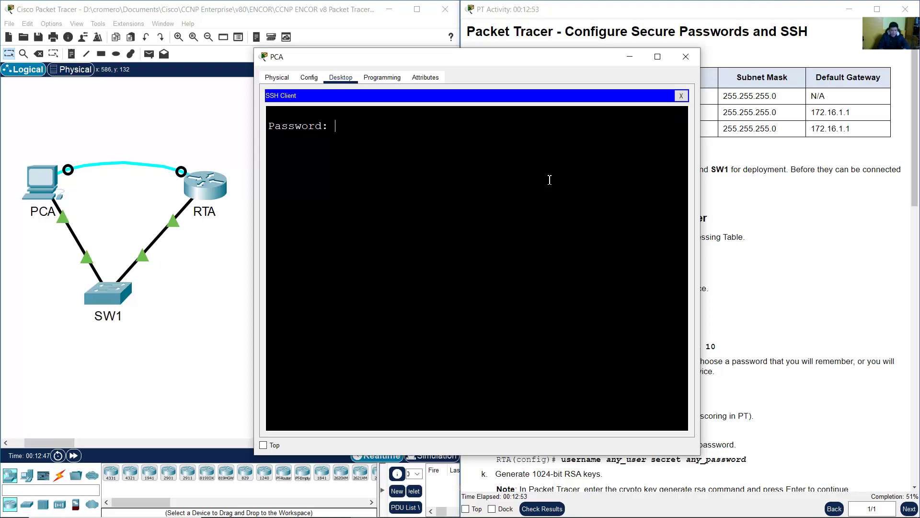
{"action": "key", "text": "Return"}
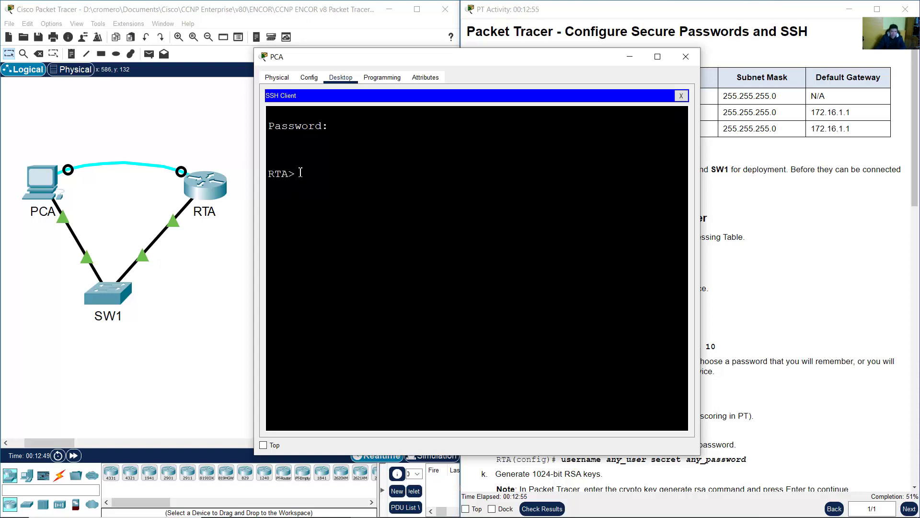
{"action": "left_click_drag", "start_coordinate": [302, 173], "coordinate": [268, 174]}
{"action": "left_click", "coordinate": [310, 174]}
{"action": "type", "text": "enable"}
Step: Run enable with the enable secret to reach RTA#, then bring up the Step 2 instructions
{"action": "key", "text": "Return"}
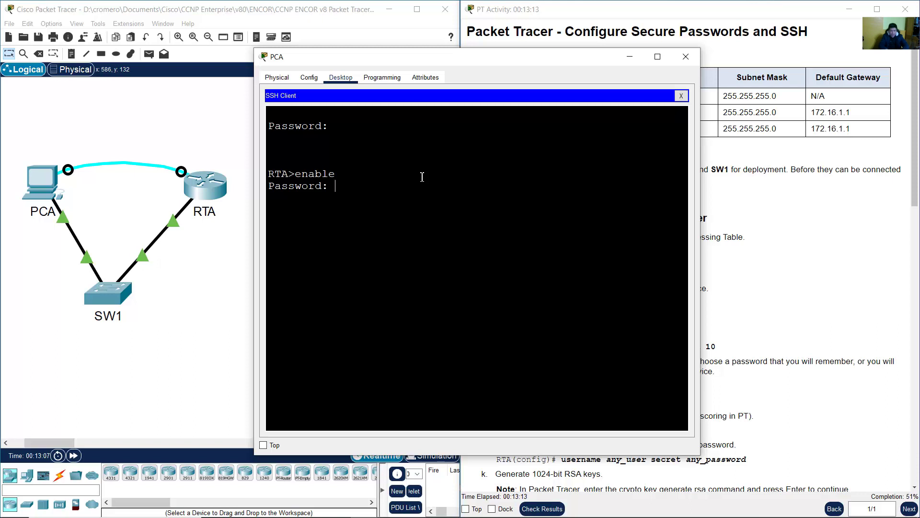
{"action": "key", "text": "Return"}
{"action": "mouse_move", "coordinate": [295, 198]}
{"action": "left_mouse_down"}
{"action": "mouse_move", "coordinate": [268, 173]}
{"action": "mouse_move", "coordinate": [281, 198]}
{"action": "left_mouse_up"}
{"action": "left_click", "coordinate": [295, 198]}
{"action": "left_click", "coordinate": [771, 257]}
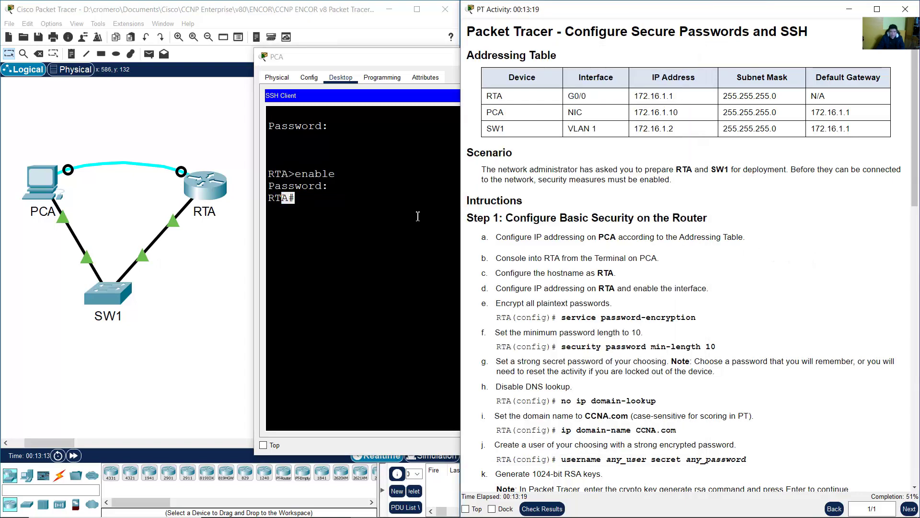
{"action": "left_click", "coordinate": [382, 211]}
{"action": "left_click_drag", "start_coordinate": [336, 220], "coordinate": [275, 162]}
{"action": "left_click", "coordinate": [811, 299]}
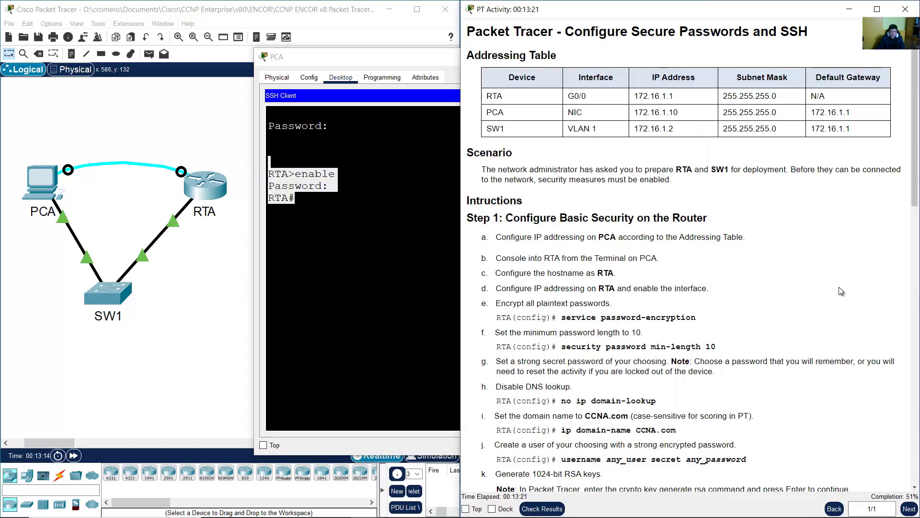
{"action": "scroll", "coordinate": [839, 287], "scroll_direction": "down", "scroll_amount": 5}
{"action": "scroll", "coordinate": [839, 301], "scroll_direction": "down", "scroll_amount": 5}
{"action": "scroll", "coordinate": [840, 300], "scroll_direction": "down", "scroll_amount": 5}
{"action": "scroll", "coordinate": [839, 301], "scroll_direction": "down", "scroll_amount": 5}
{"action": "scroll", "coordinate": [840, 302], "scroll_direction": "down", "scroll_amount": 2}
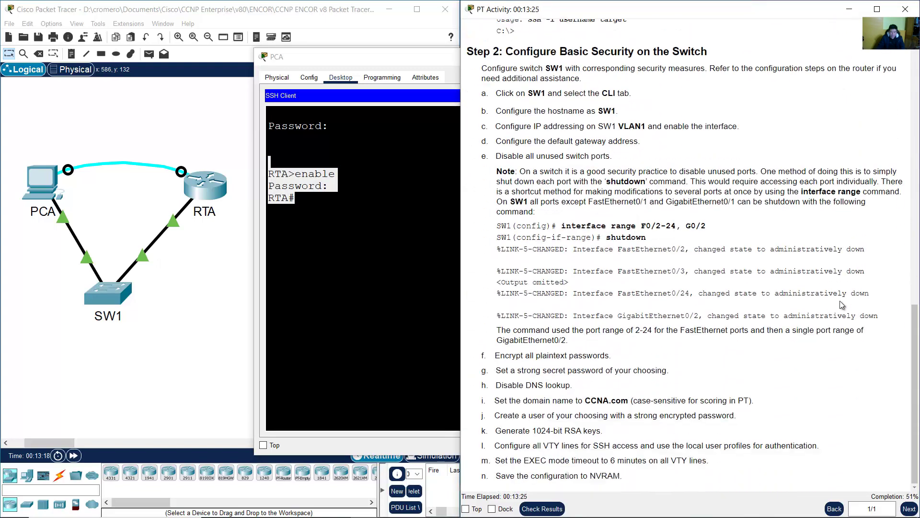
{"action": "scroll", "coordinate": [840, 304], "scroll_direction": "up", "scroll_amount": 1}
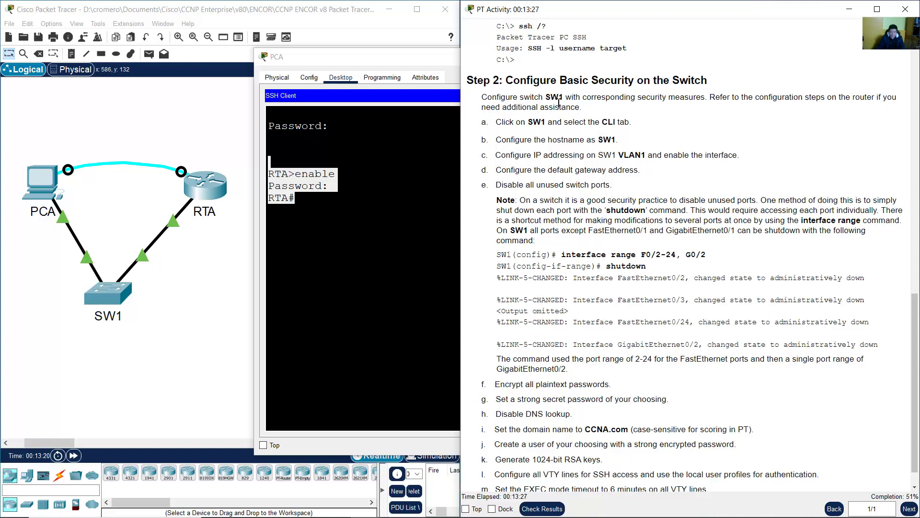
Step: Read Step 2's switch introduction and item a, then bring the topology workspace forward
{"action": "left_click_drag", "start_coordinate": [513, 81], "coordinate": [709, 82]}
{"action": "left_click", "coordinate": [541, 120]}
{"action": "mouse_move", "coordinate": [488, 97]}
{"action": "left_mouse_down"}
{"action": "mouse_move", "coordinate": [891, 97]}
{"action": "mouse_move", "coordinate": [537, 106]}
{"action": "mouse_move", "coordinate": [585, 109]}
{"action": "left_mouse_up"}
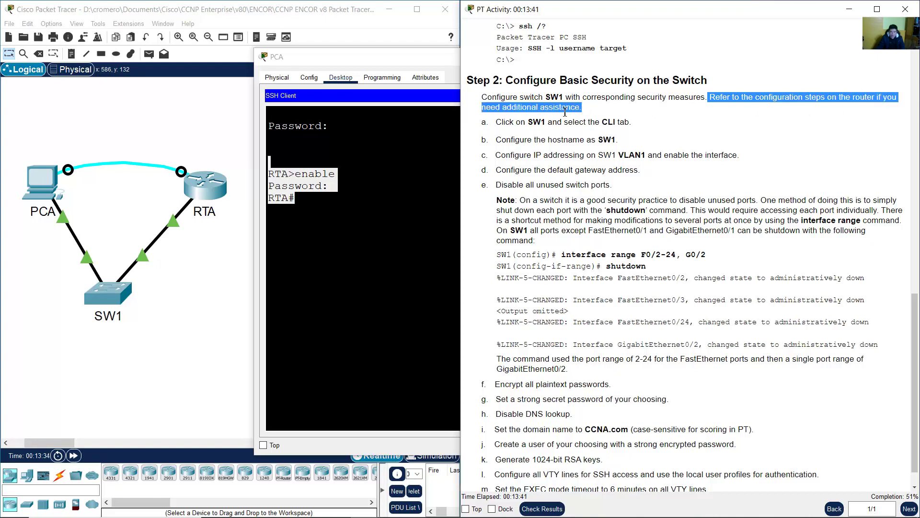
{"action": "left_click_drag", "start_coordinate": [495, 121], "coordinate": [627, 121]}
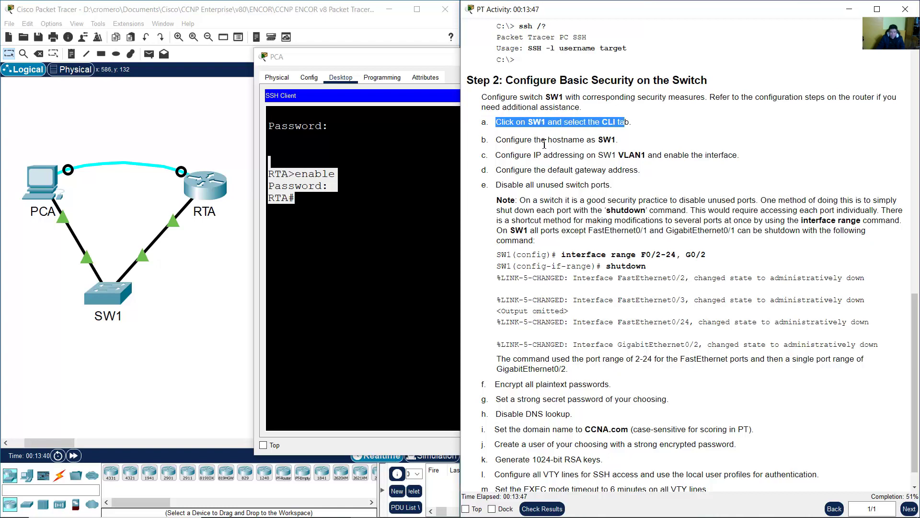
{"action": "left_click", "coordinate": [193, 282]}
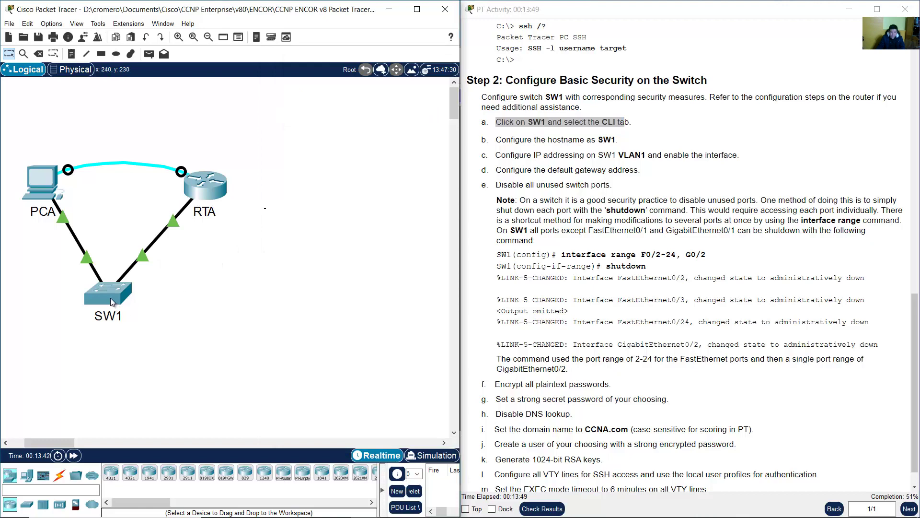
Step: Show SW1's CLI tab, reposition and enlarge its window, and check step b
{"action": "left_click", "coordinate": [121, 291]}
{"action": "left_click", "coordinate": [373, 118]}
{"action": "mouse_move", "coordinate": [415, 97]}
{"action": "left_mouse_down"}
{"action": "mouse_move", "coordinate": [276, 55]}
{"action": "mouse_move", "coordinate": [257, 25]}
{"action": "left_mouse_up"}
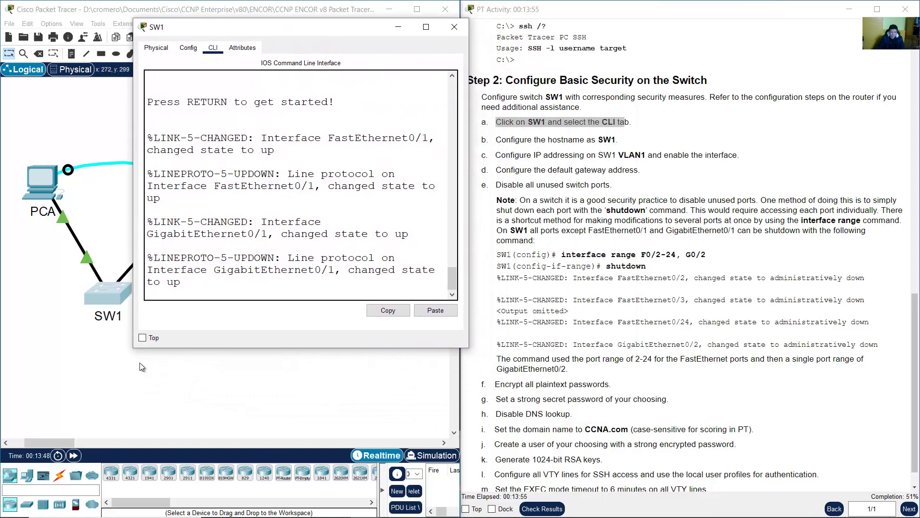
{"action": "left_click_drag", "start_coordinate": [131, 350], "coordinate": [41, 454]}
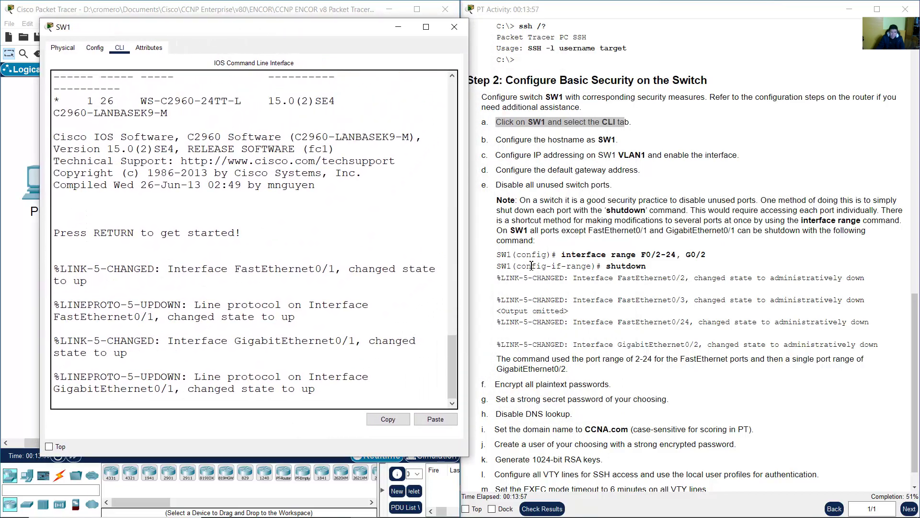
{"action": "left_click", "coordinate": [525, 145]}
{"action": "left_click_drag", "start_coordinate": [526, 142], "coordinate": [620, 140]}
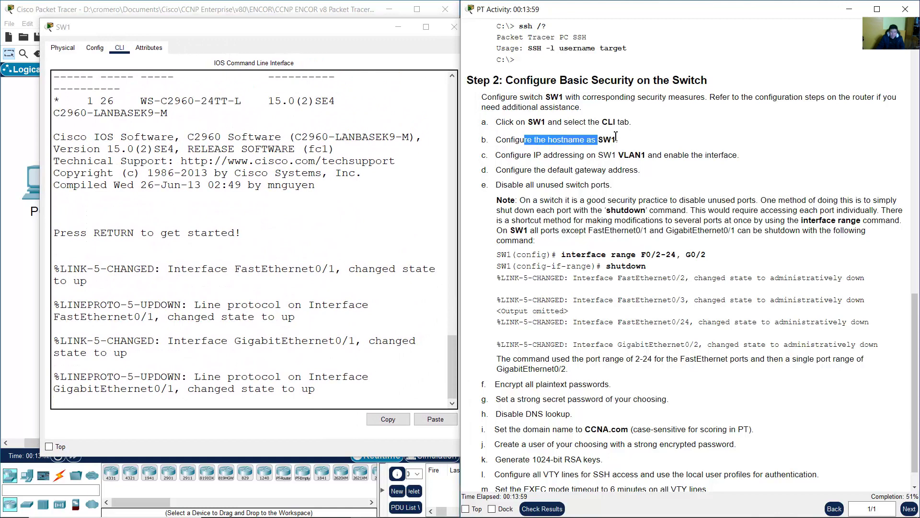
{"action": "left_click", "coordinate": [344, 308]}
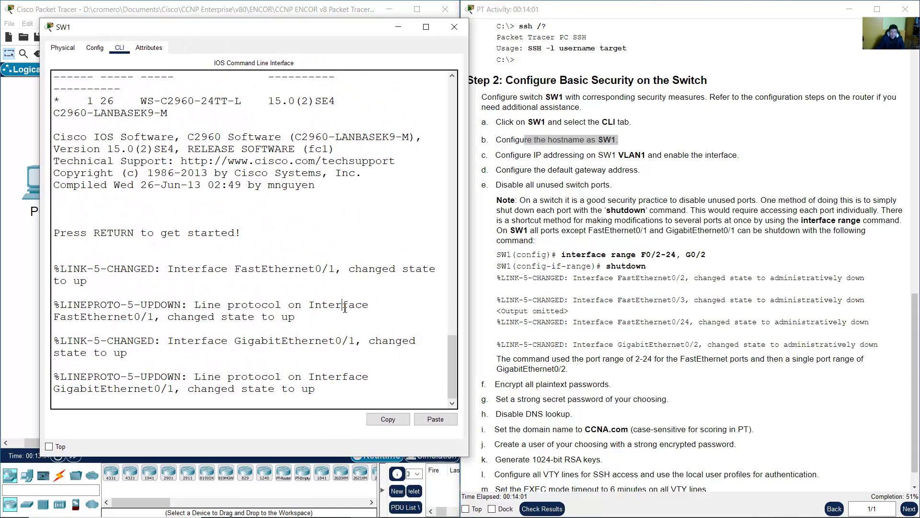
Step: Run enable and conf term on the switch, and set hostname SW1
{"action": "key", "text": "Return"}
{"action": "type", "text": "en"}
{"action": "key", "text": "Return"}
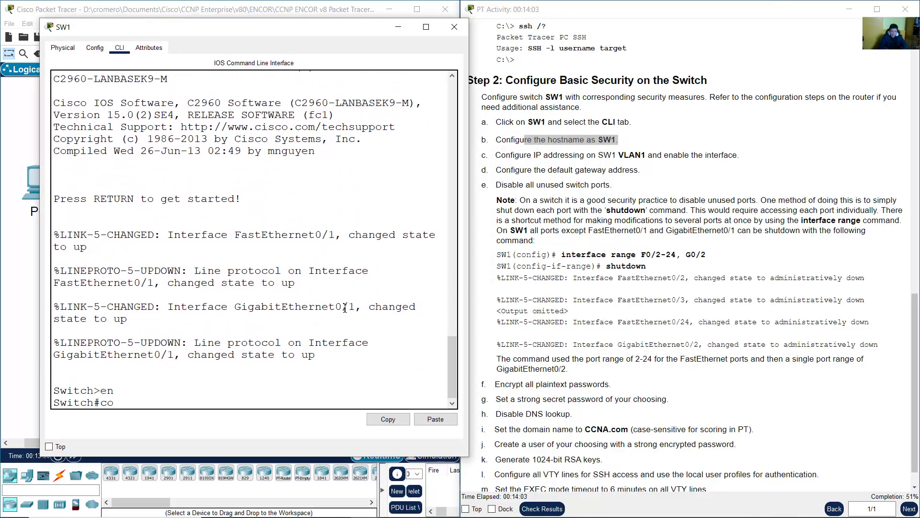
{"action": "type", "text": "rm"}
{"action": "key", "text": "Return"}
{"action": "type", "text": "name SW1"}
{"action": "key", "text": "Return"}
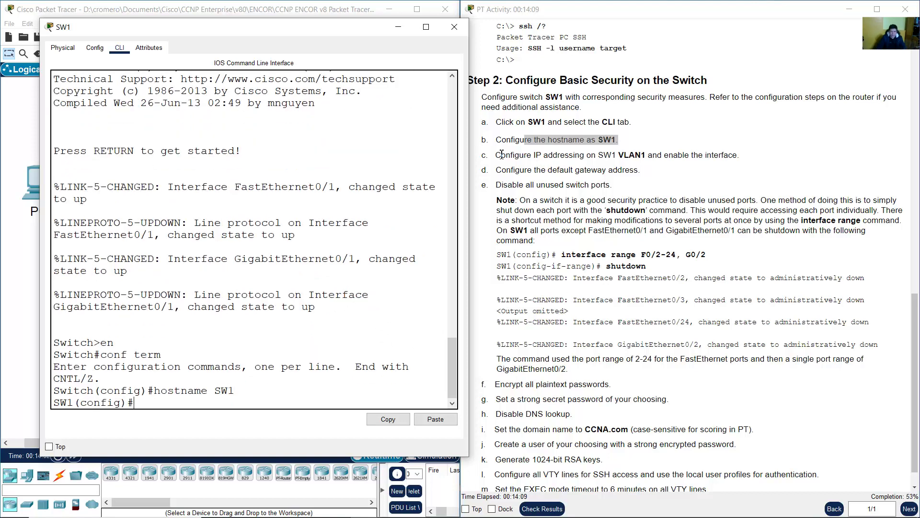
{"action": "left_click_drag", "start_coordinate": [502, 155], "coordinate": [652, 155]}
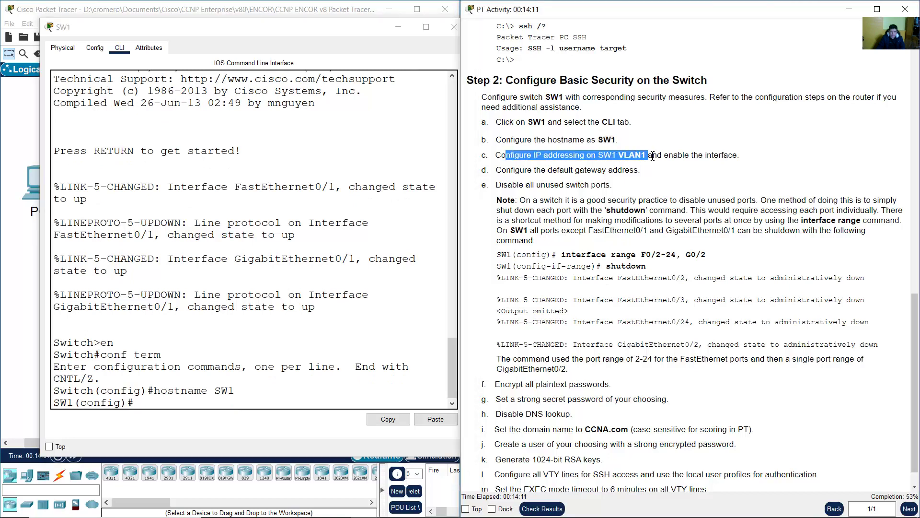
Step: Enter interface VLAN 1 and assign IP address 172.16.1.2 255.255.255.0
{"action": "left_click_drag", "start_coordinate": [653, 155], "coordinate": [736, 154]}
{"action": "left_click", "coordinate": [276, 381]}
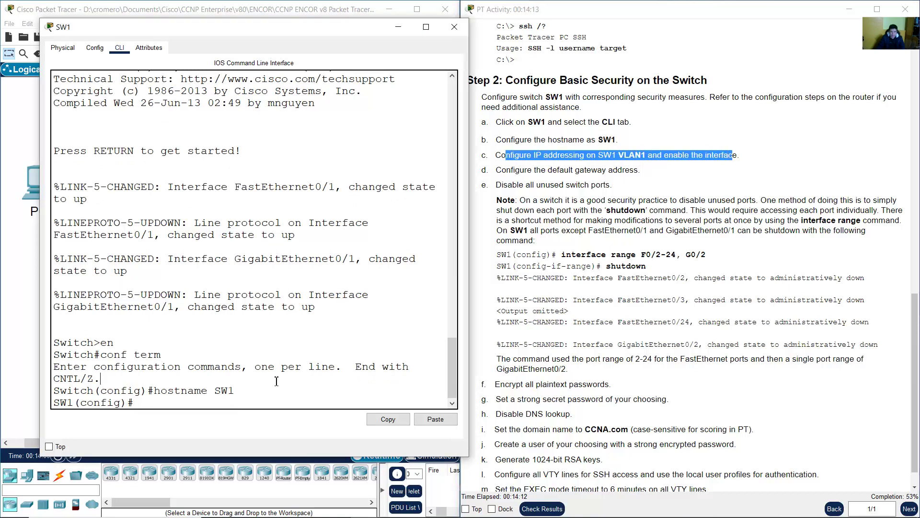
{"action": "type", "text": "nfig)#int vlan 1"}
{"action": "key", "text": "Return"}
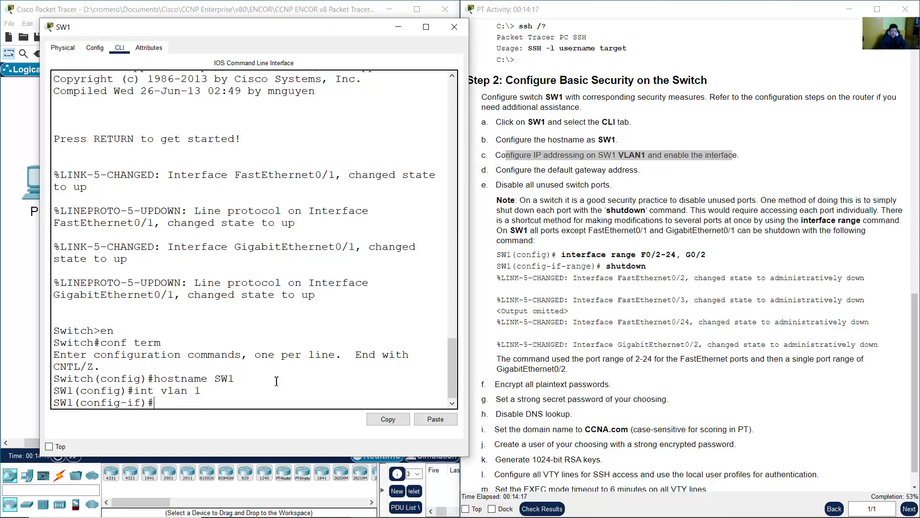
{"action": "left_click_drag", "start_coordinate": [155, 391], "coordinate": [223, 390]}
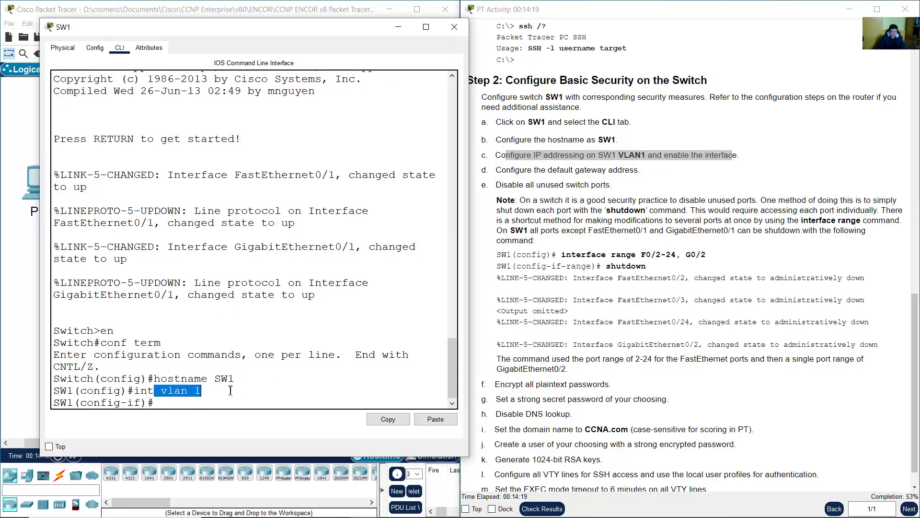
{"action": "left_click", "coordinate": [217, 405]}
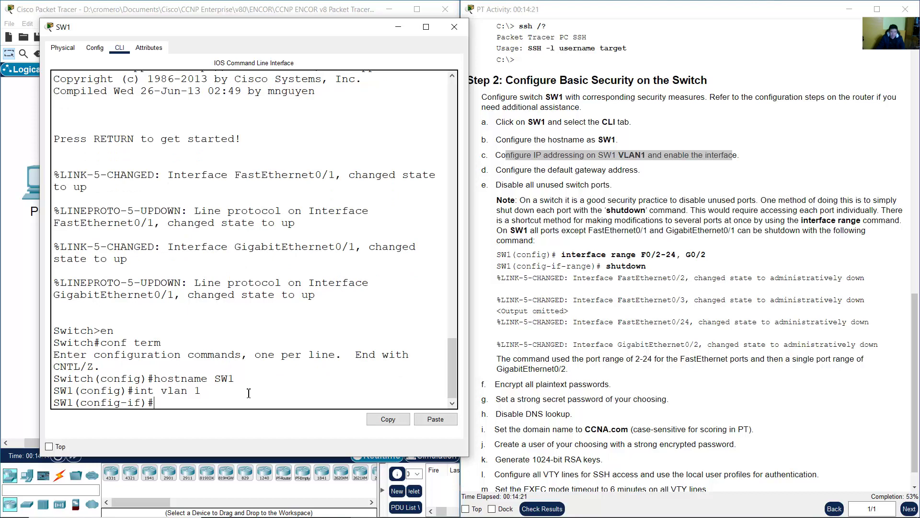
{"action": "type", "text": "ip address"}
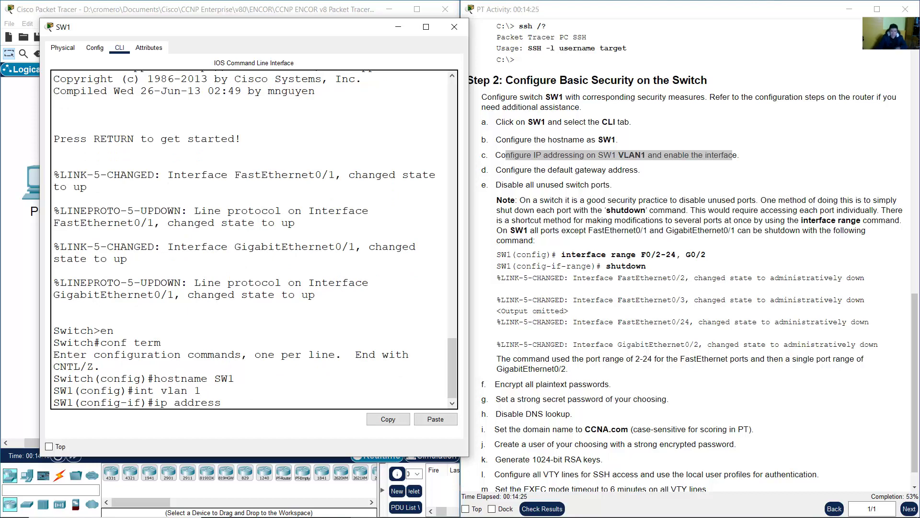
{"action": "left_click_drag", "start_coordinate": [915, 381], "coordinate": [915, 123]}
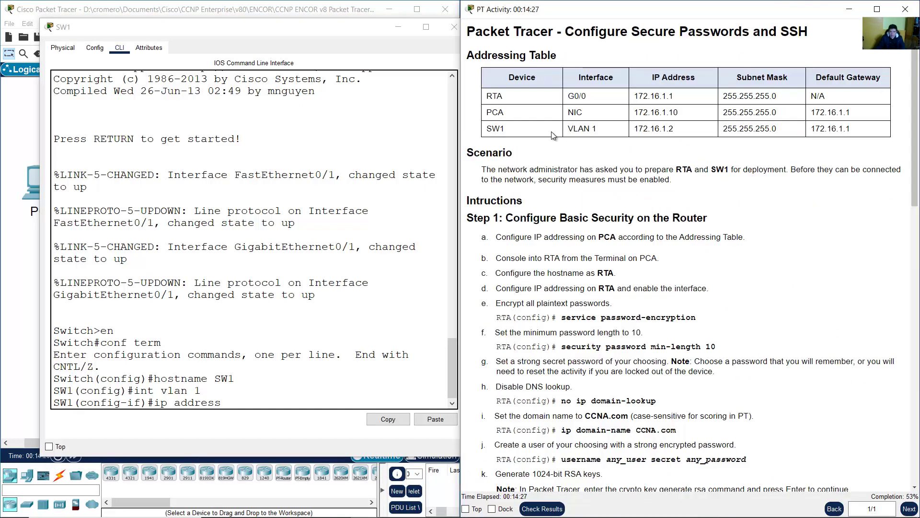
{"action": "left_click_drag", "start_coordinate": [565, 129], "coordinate": [674, 131]}
{"action": "left_click", "coordinate": [416, 343]}
{"action": "type", "text": "2.16.1.2 255.255.255.0"}
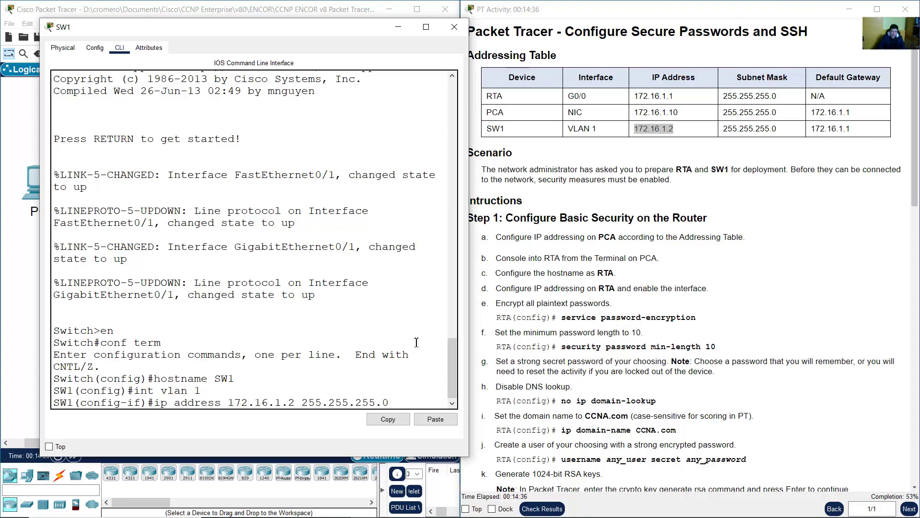
{"action": "key", "text": "Return"}
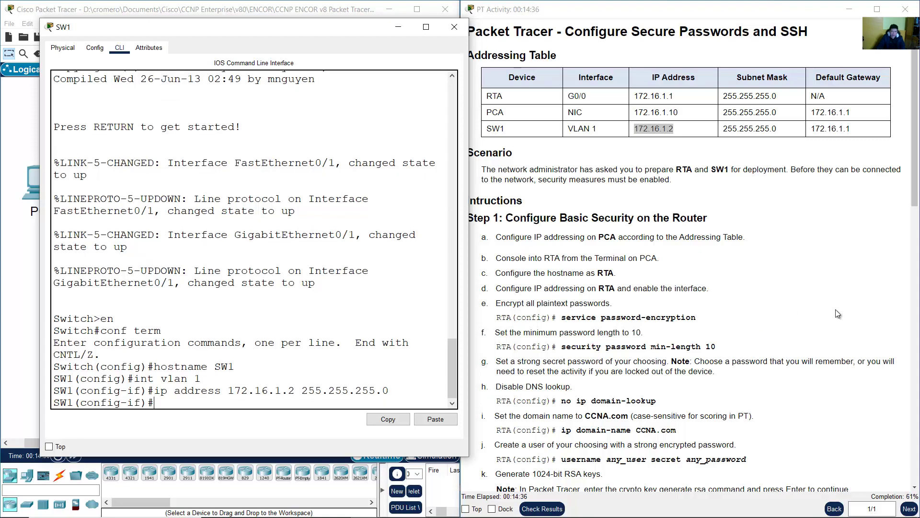
{"action": "scroll", "coordinate": [836, 313], "scroll_direction": "down", "scroll_amount": 2}
{"action": "scroll", "coordinate": [834, 312], "scroll_direction": "down", "scroll_amount": 8}
{"action": "scroll", "coordinate": [832, 311], "scroll_direction": "down", "scroll_amount": 5}
{"action": "scroll", "coordinate": [831, 304], "scroll_direction": "down", "scroll_amount": 3}
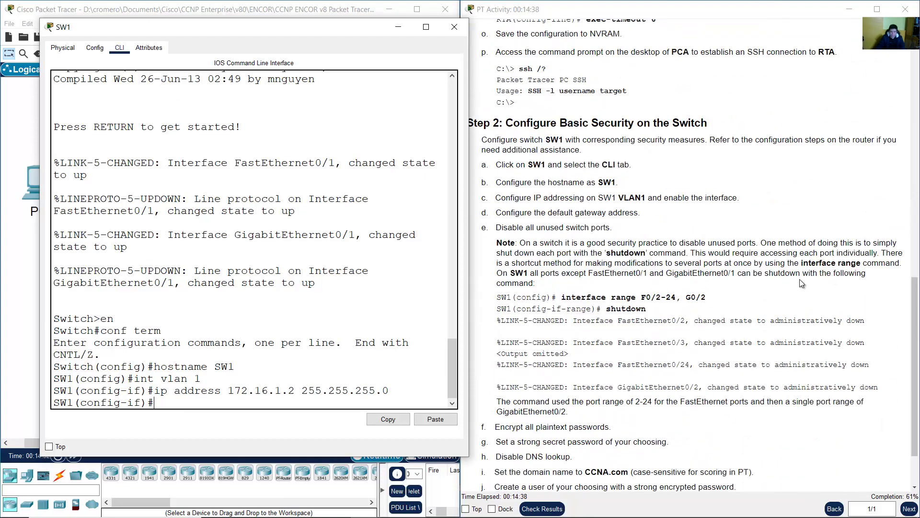
Step: Enable VLAN 1 with no shutdown and exit to the SW1(config)# prompt
{"action": "left_click_drag", "start_coordinate": [668, 198], "coordinate": [775, 204]}
{"action": "left_click", "coordinate": [336, 392]}
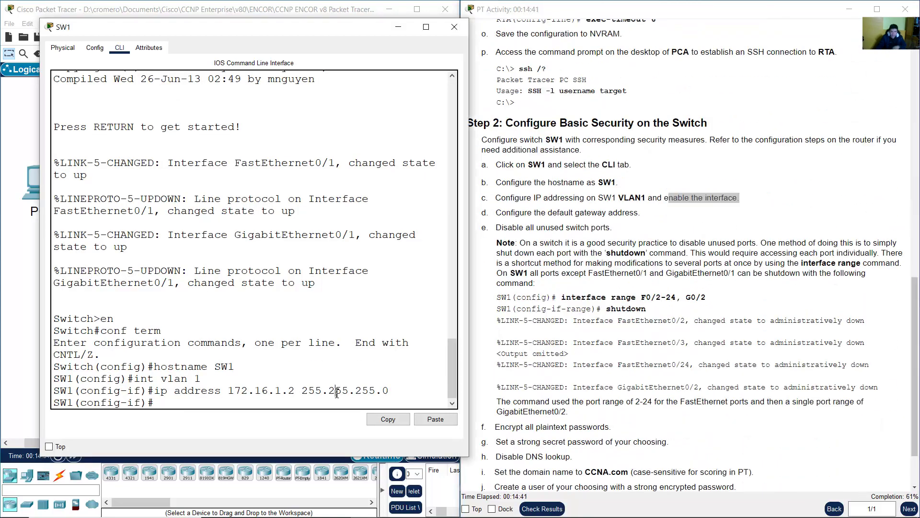
{"action": "type", "text": "no shutdown"}
{"action": "key", "text": "Return"}
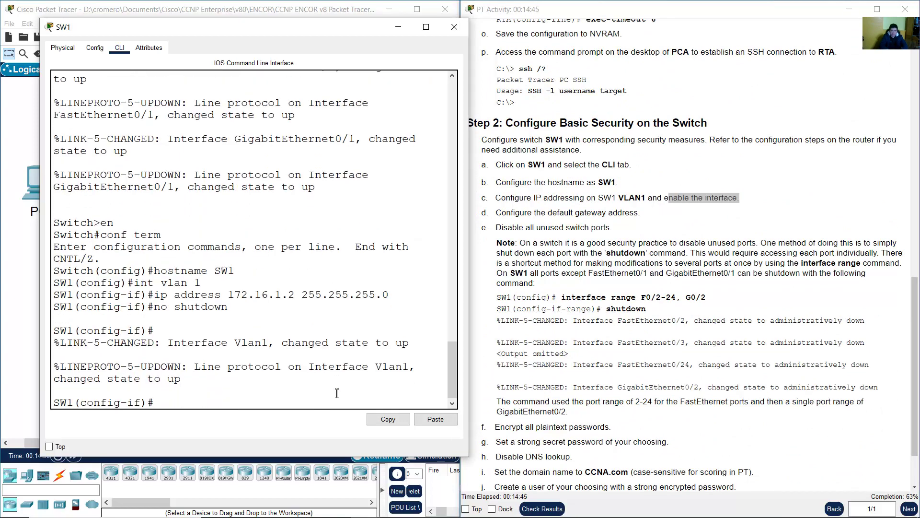
{"action": "type", "text": "t"}
{"action": "key", "text": "Return"}
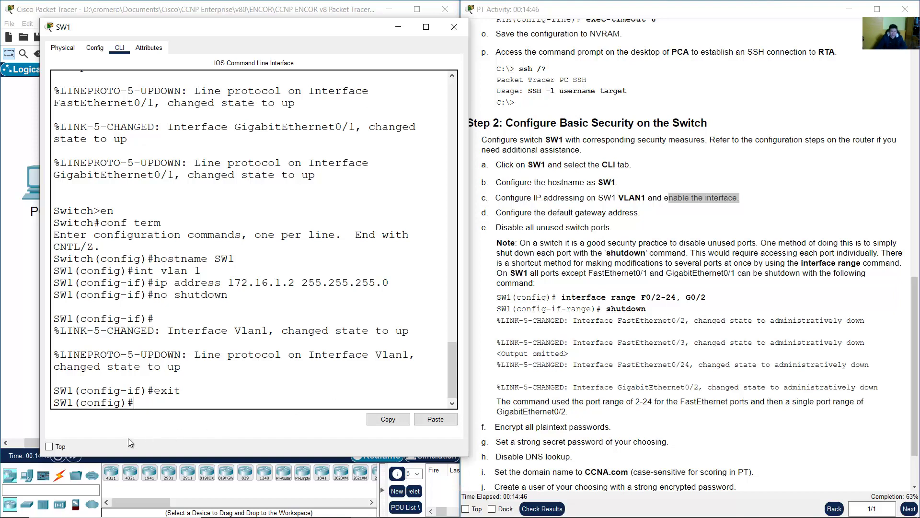
{"action": "left_click_drag", "start_coordinate": [135, 404], "coordinate": [43, 405]}
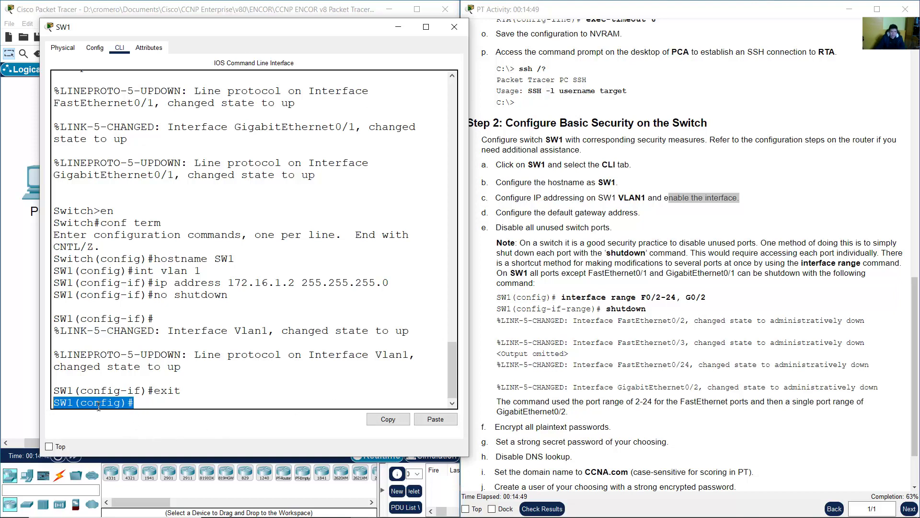
Step: Look up 172.16.1.1 in the addressing table and set it with ip default-gateway on SW1
{"action": "left_click", "coordinate": [547, 233]}
{"action": "left_click_drag", "start_coordinate": [505, 213], "coordinate": [617, 222]}
{"action": "left_click", "coordinate": [261, 416]}
{"action": "type", "text": "ip de"}
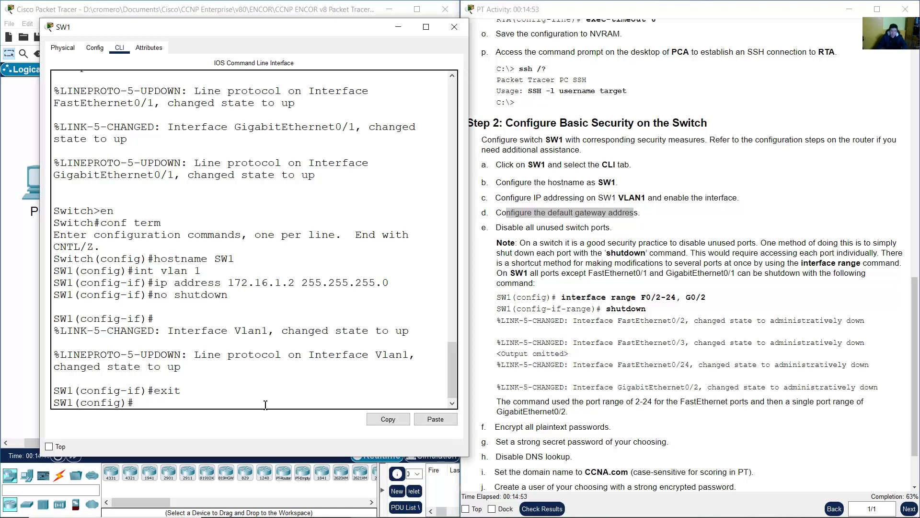
{"action": "type", "text": "fault-gatew"}
{"action": "left_click", "coordinate": [815, 132]}
{"action": "scroll", "coordinate": [815, 132], "scroll_direction": "up", "scroll_amount": 5}
{"action": "scroll", "coordinate": [815, 131], "scroll_direction": "up", "scroll_amount": 10}
{"action": "left_click_drag", "start_coordinate": [813, 129], "coordinate": [855, 129]}
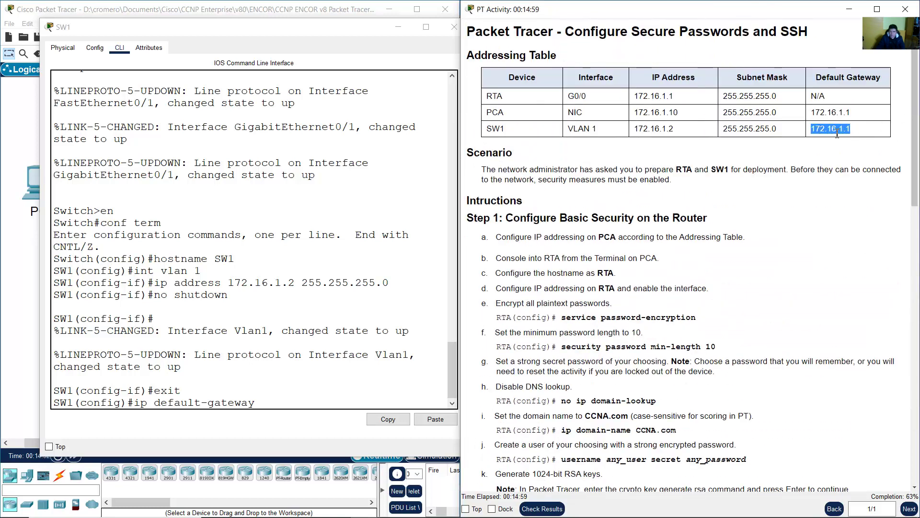
{"action": "left_click", "coordinate": [309, 403]}
{"action": "type", "text": "172"}
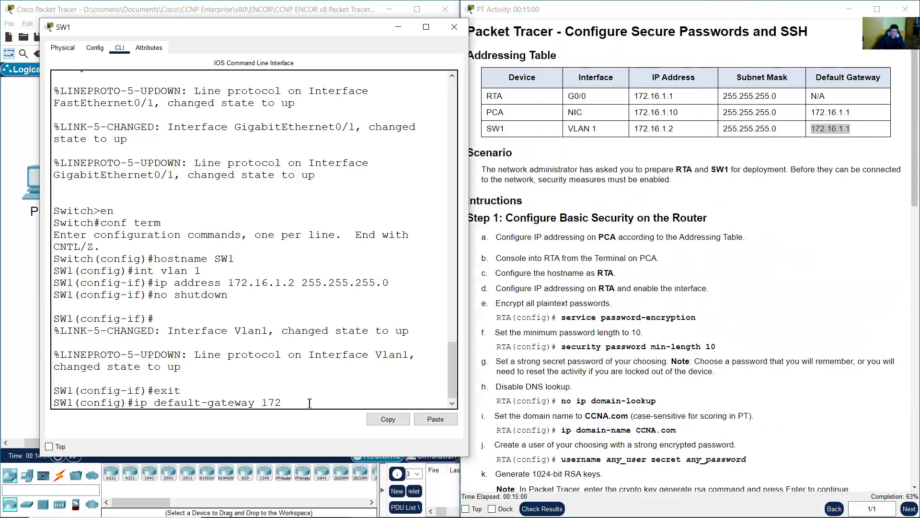
{"action": "type", "text": ".16 "}
{"action": "type", "text": "16.1.1"}
{"action": "key", "text": "Return"}
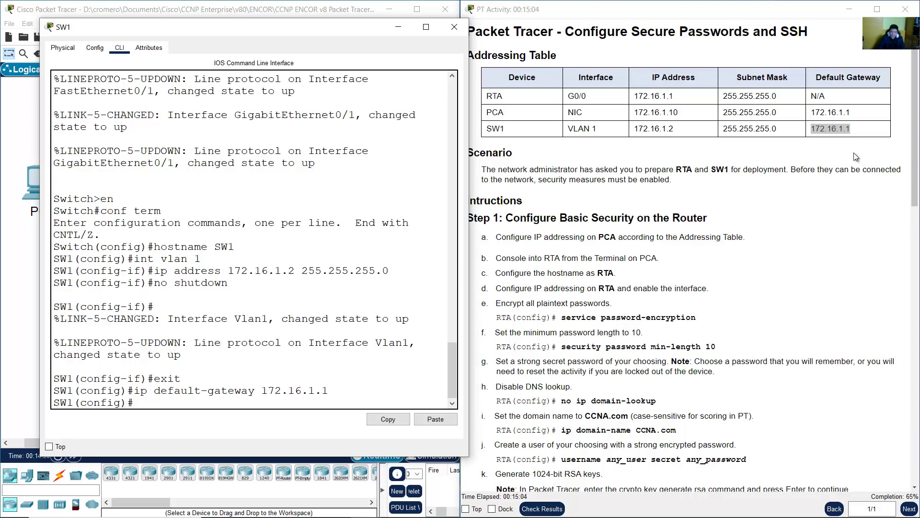
{"action": "left_click_drag", "start_coordinate": [917, 128], "coordinate": [917, 381]}
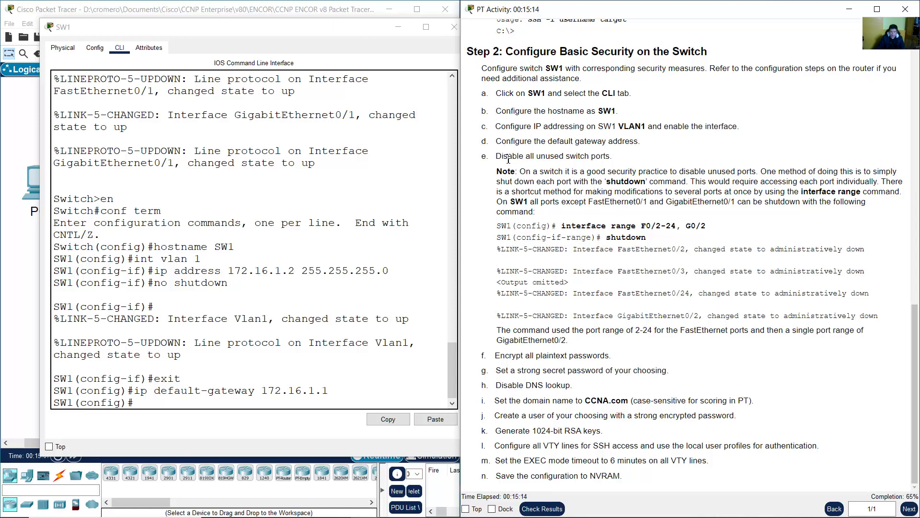
{"action": "left_click_drag", "start_coordinate": [507, 155], "coordinate": [608, 158]}
{"action": "mouse_move", "coordinate": [520, 171]}
{"action": "left_mouse_down"}
{"action": "mouse_move", "coordinate": [892, 171]}
{"action": "mouse_move", "coordinate": [554, 193]}
{"action": "mouse_move", "coordinate": [568, 182]}
{"action": "mouse_move", "coordinate": [686, 182]}
{"action": "left_mouse_up"}
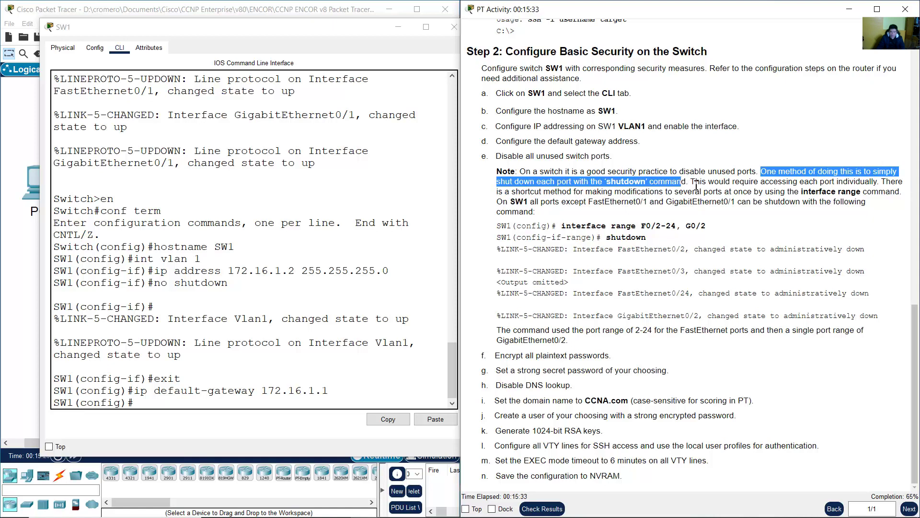
{"action": "mouse_move", "coordinate": [693, 182]}
{"action": "left_mouse_down"}
{"action": "mouse_move", "coordinate": [885, 182]}
{"action": "mouse_move", "coordinate": [658, 206]}
{"action": "mouse_move", "coordinate": [527, 203]}
{"action": "mouse_move", "coordinate": [503, 193]}
{"action": "mouse_move", "coordinate": [903, 191]}
{"action": "left_mouse_up"}
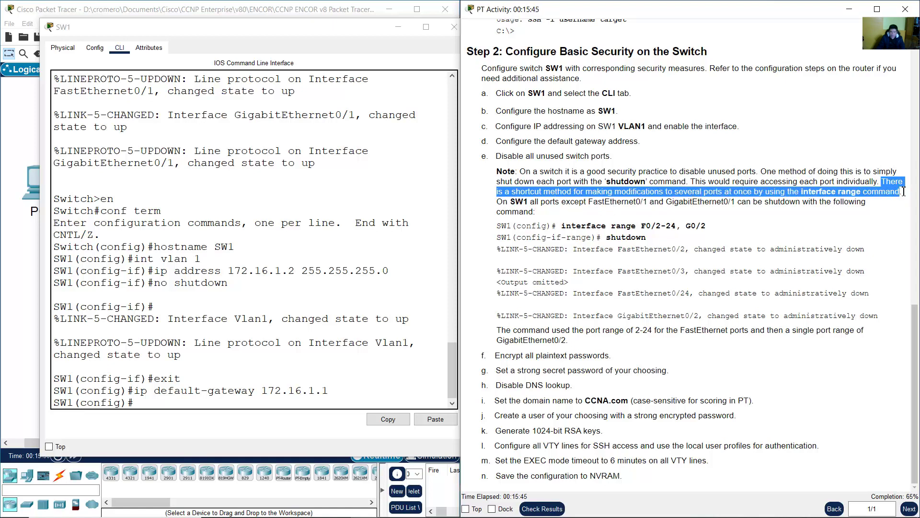
{"action": "left_click", "coordinate": [499, 204]}
{"action": "mouse_move", "coordinate": [498, 206]}
{"action": "left_mouse_down"}
{"action": "mouse_move", "coordinate": [574, 213]}
{"action": "mouse_move", "coordinate": [619, 202]}
{"action": "mouse_move", "coordinate": [782, 202]}
{"action": "mouse_move", "coordinate": [847, 210]}
{"action": "left_mouse_up"}
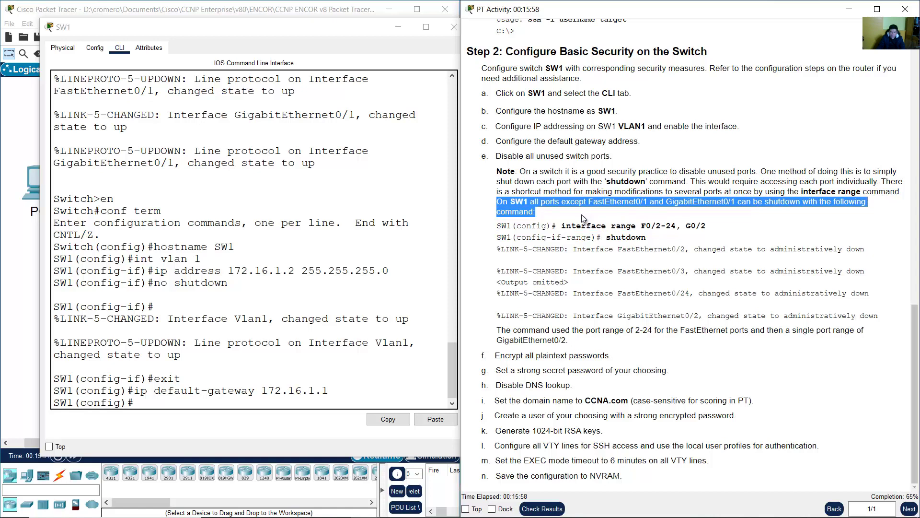
{"action": "left_click", "coordinate": [561, 229]}
{"action": "left_click_drag", "start_coordinate": [542, 227], "coordinate": [708, 228]}
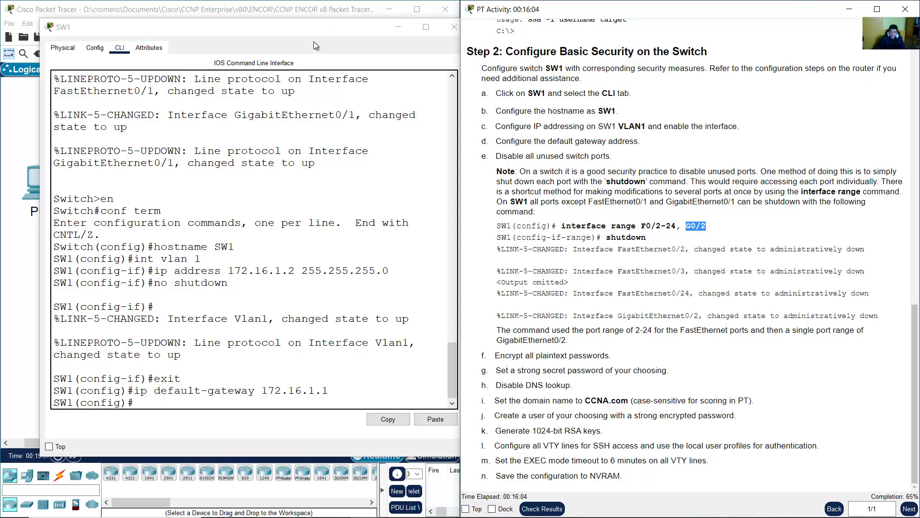
{"action": "left_click", "coordinate": [291, 6]}
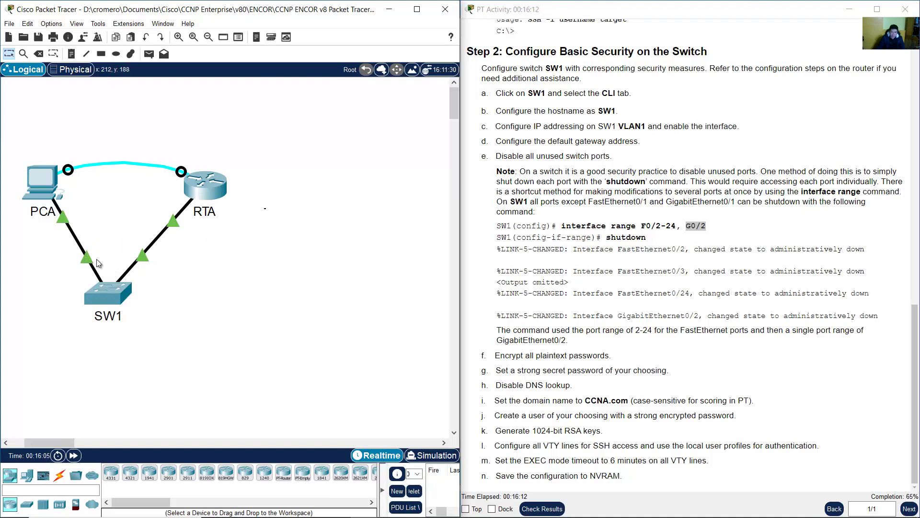
{"action": "left_click", "coordinate": [628, 226]}
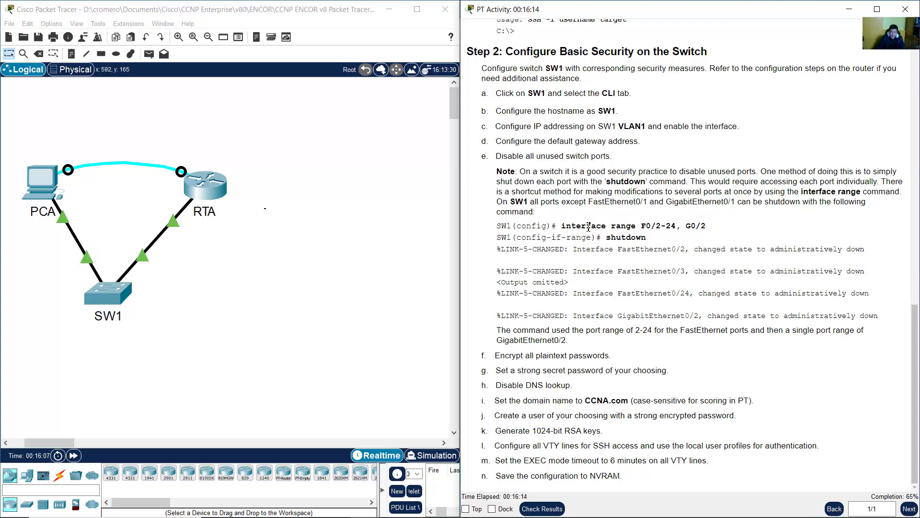
{"action": "left_click_drag", "start_coordinate": [582, 227], "coordinate": [679, 226]}
{"action": "left_click", "coordinate": [649, 228]}
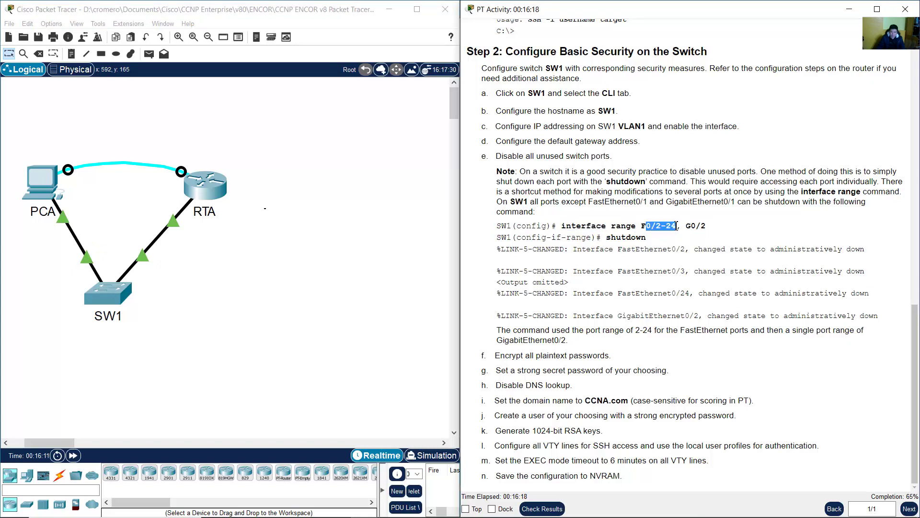
{"action": "left_click", "coordinate": [696, 228]}
{"action": "double_click", "coordinate": [696, 227]}
{"action": "left_click_drag", "start_coordinate": [647, 238], "coordinate": [612, 239]}
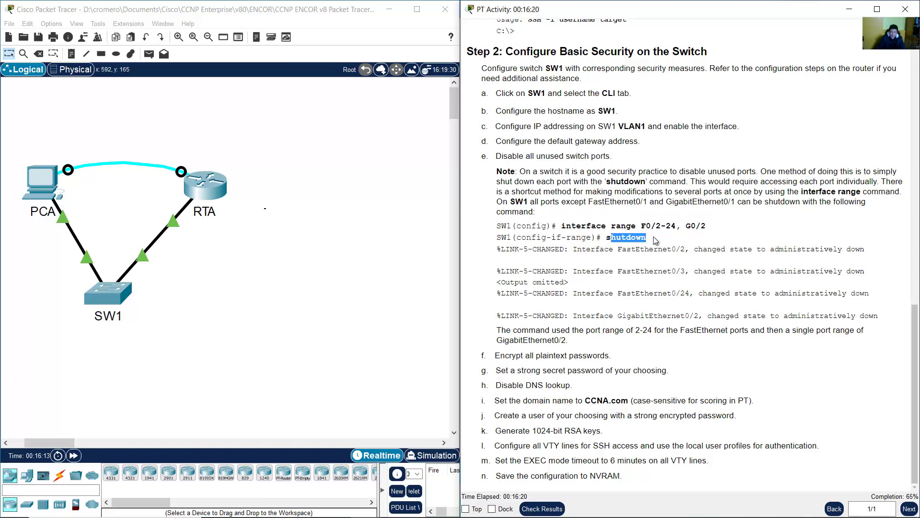
{"action": "left_click", "coordinate": [115, 293]}
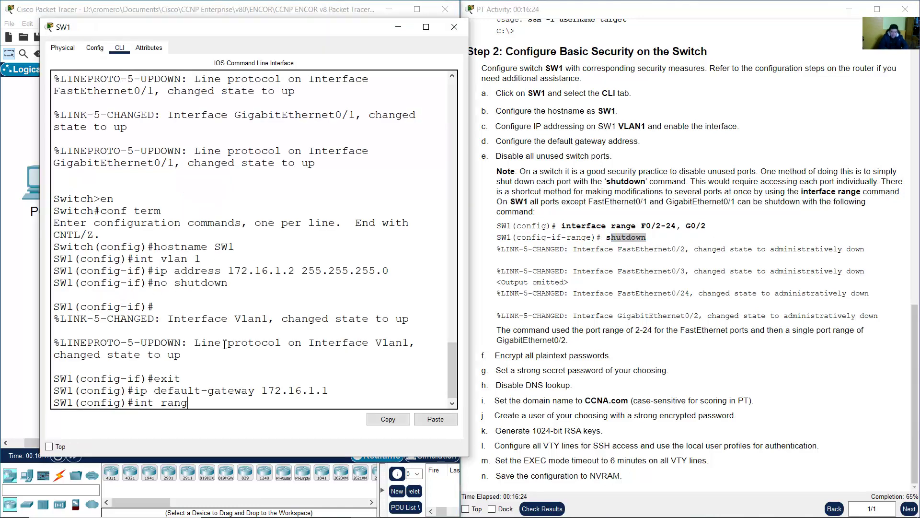
{"action": "type", "text": "e "}
{"action": "type", "text": "f0/"}
{"action": "type", "text": "2-24, g0/2"}
Step: Shut down interface range f0/2-24, g0/2, then read ahead to the password-encryption step
{"action": "key", "text": "Return"}
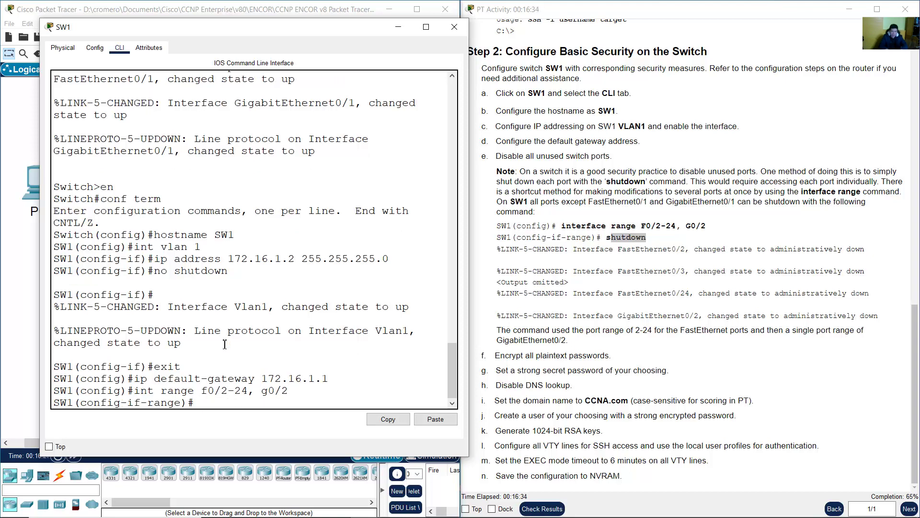
{"action": "type", "text": "shutdown"}
{"action": "key", "text": "Return"}
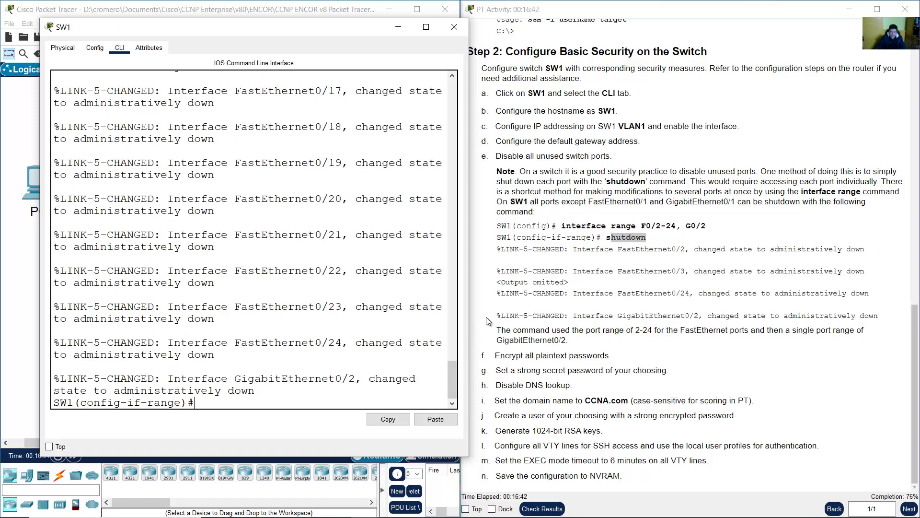
{"action": "mouse_move", "coordinate": [498, 330]}
{"action": "left_mouse_down"}
{"action": "mouse_move", "coordinate": [866, 331]}
{"action": "mouse_move", "coordinate": [838, 345]}
{"action": "left_mouse_up"}
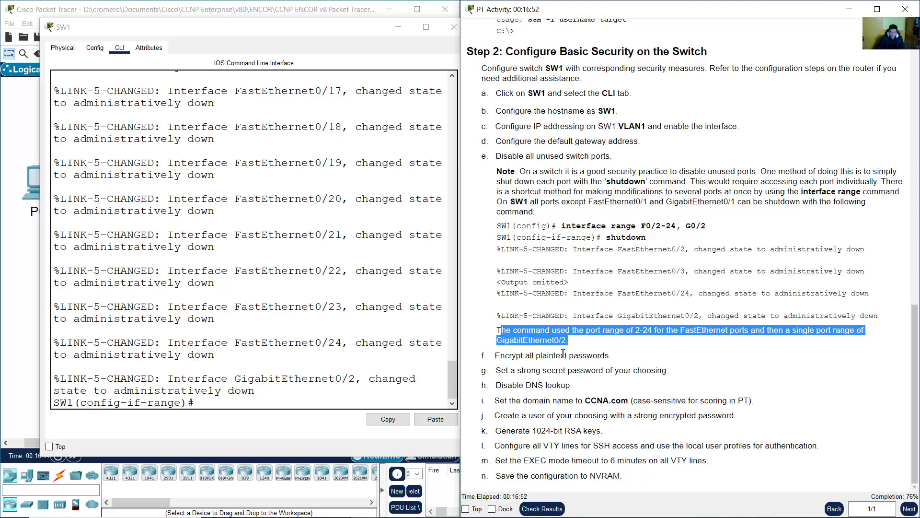
{"action": "left_click_drag", "start_coordinate": [507, 355], "coordinate": [609, 356]}
Step: Leave interface range mode and enable service password-encryption on SW1
{"action": "left_click", "coordinate": [307, 357]}
{"action": "type", "text": "exit"}
{"action": "key", "text": "Return"}
{"action": "type", "text": "service password-encryption"}
{"action": "key", "text": "Return"}
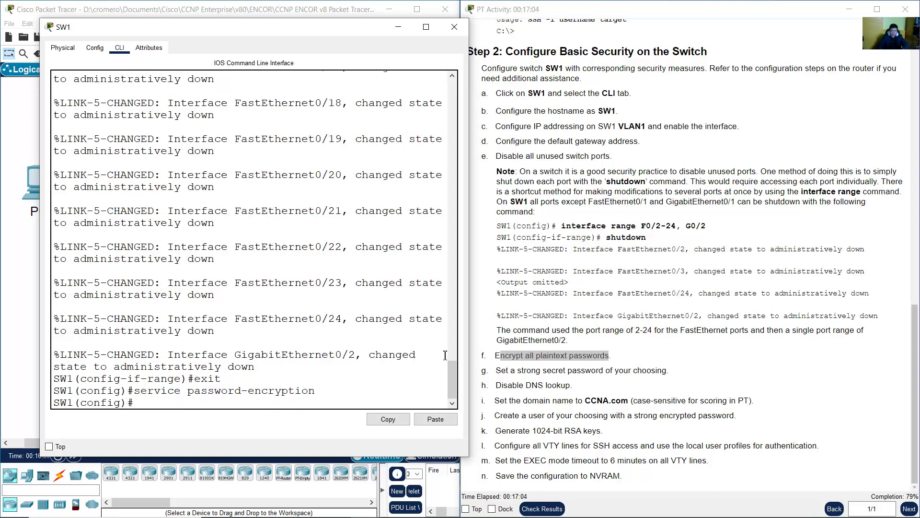
Step: Set an enable secret password on SW1, fixing a typing slip along the way
{"action": "left_click_drag", "start_coordinate": [497, 370], "coordinate": [669, 371]}
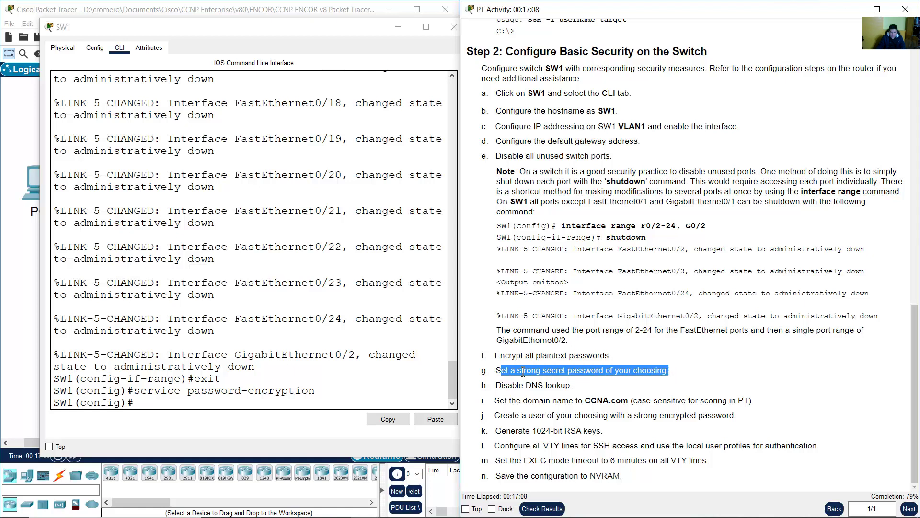
{"action": "left_click", "coordinate": [276, 403]}
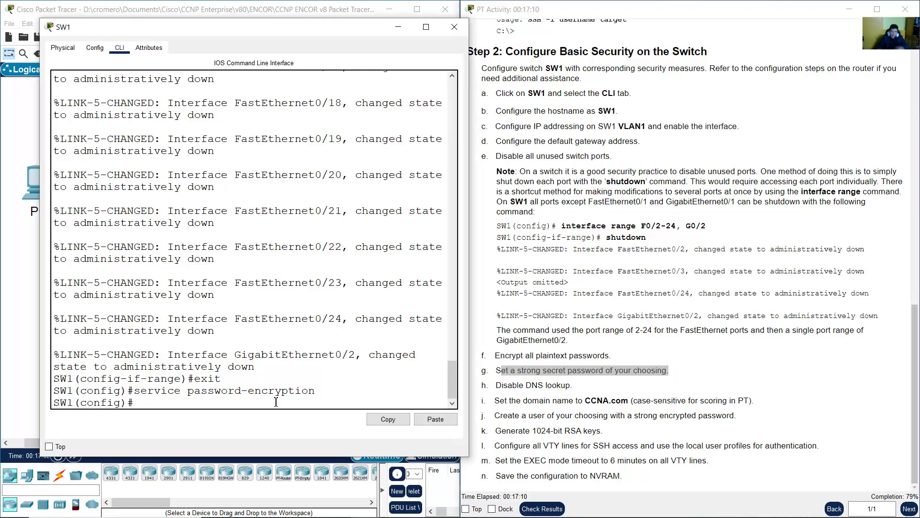
{"action": "type", "text": "enable secrcet"}
{"action": "key", "text": "BackSpace"}
{"action": "key", "text": "BackSpace"}
{"action": "type", "text": "C"}
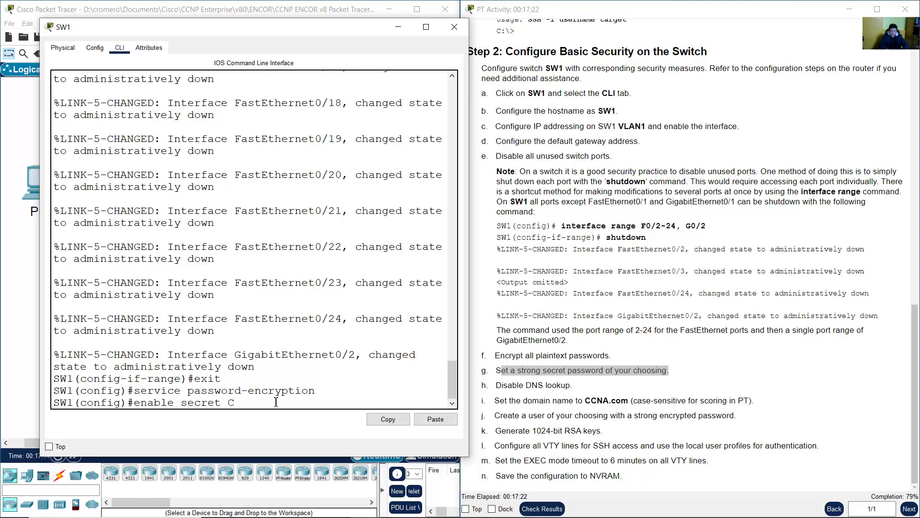
{"action": "type", "text": "1sco3"}
{"action": "type", "text": "np4ss"}
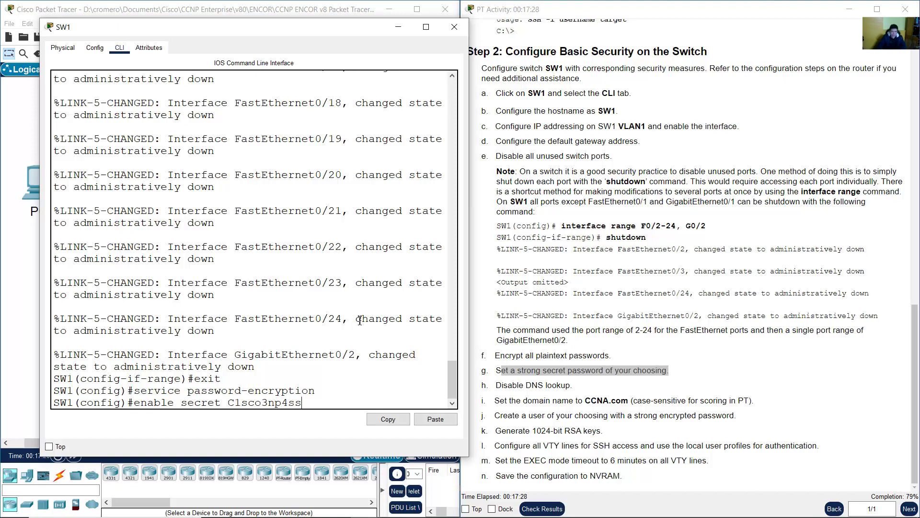
{"action": "key", "text": "Return"}
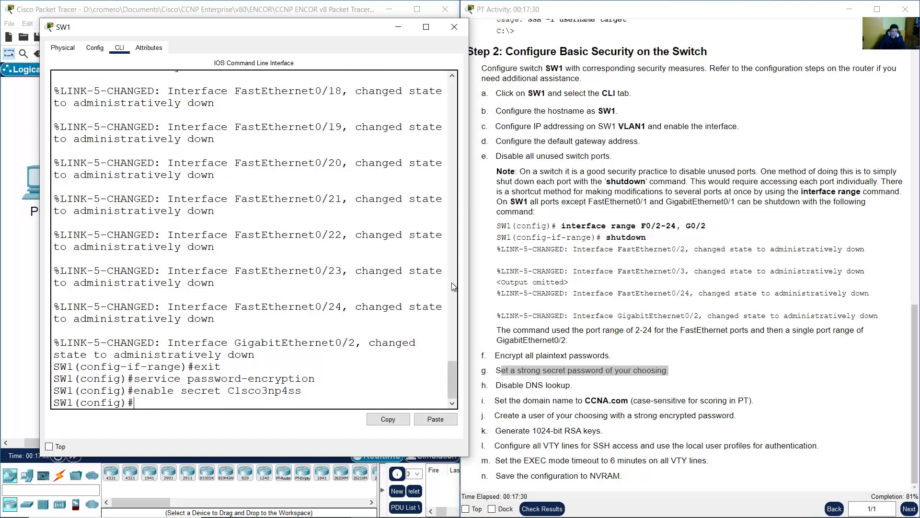
Step: Disable DNS lookup and set the domain name to CCNA.com
{"action": "left_click_drag", "start_coordinate": [497, 385], "coordinate": [572, 384]}
{"action": "left_click", "coordinate": [357, 389]}
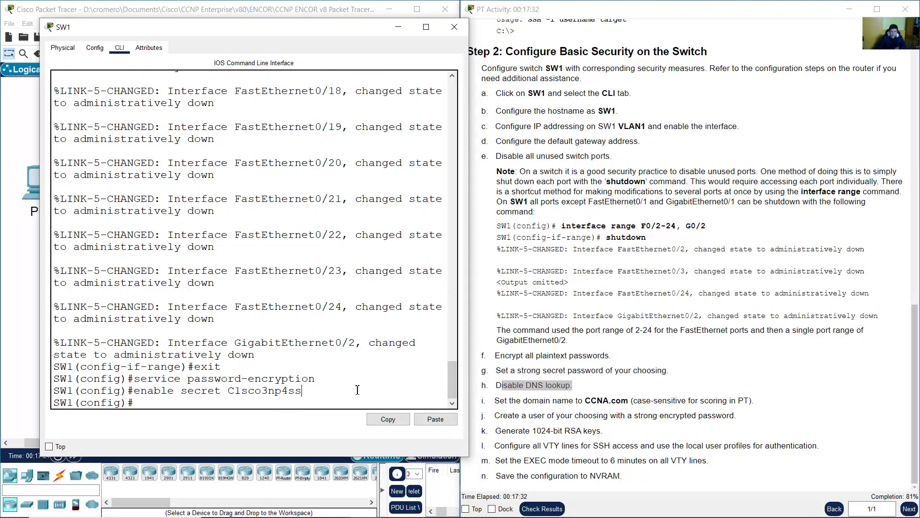
{"action": "type", "text": "o"}
{"action": "type", "text": " ip domain lookup"}
{"action": "key", "text": "Return"}
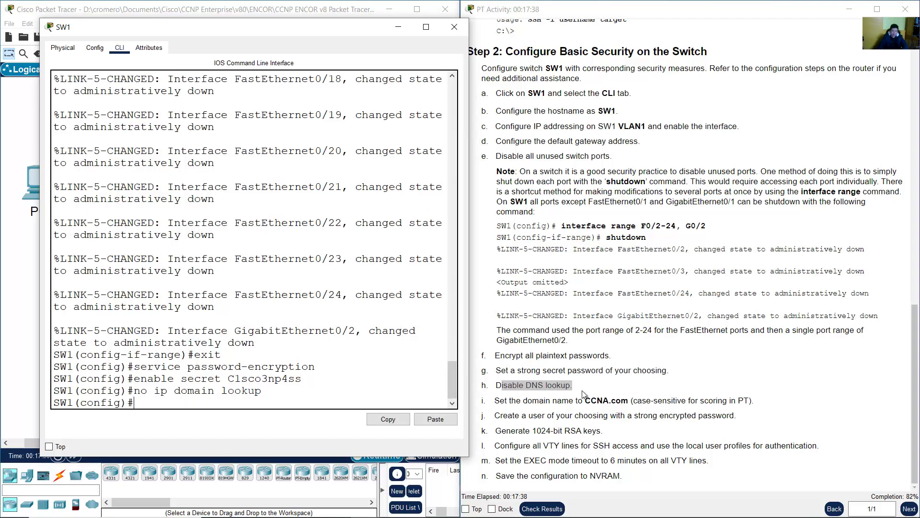
{"action": "left_click_drag", "start_coordinate": [522, 400], "coordinate": [631, 403]}
{"action": "left_click", "coordinate": [236, 378]}
{"action": "type", "text": "ip domain-name CCNA.com"}
{"action": "key", "text": "Return"}
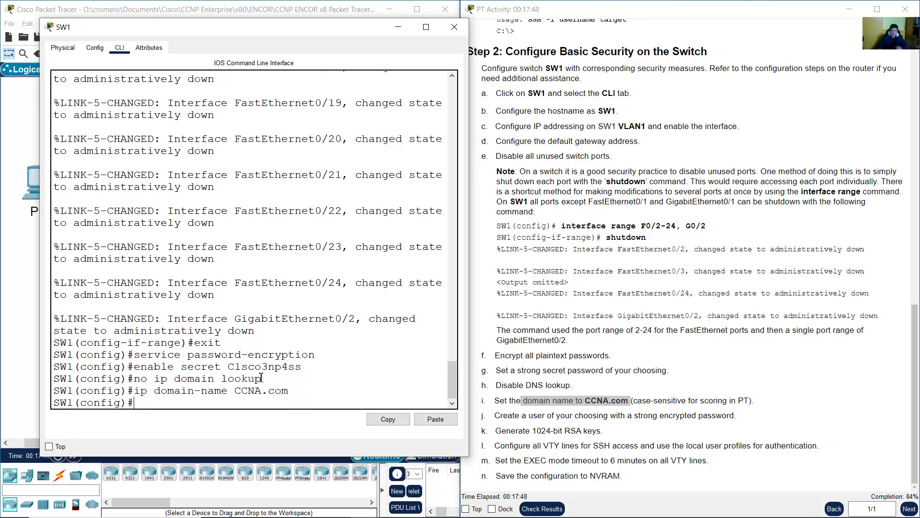
Step: Create local user admin1 with an encrypted secret password
{"action": "left_click", "coordinate": [672, 412]}
{"action": "left_click_drag", "start_coordinate": [637, 400], "coordinate": [752, 400]}
{"action": "left_click", "coordinate": [602, 431]}
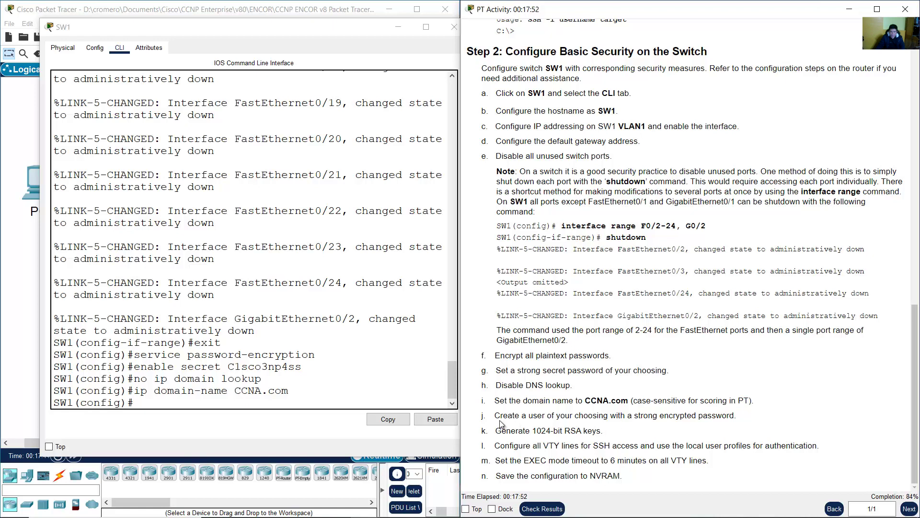
{"action": "left_click_drag", "start_coordinate": [500, 416], "coordinate": [650, 417]}
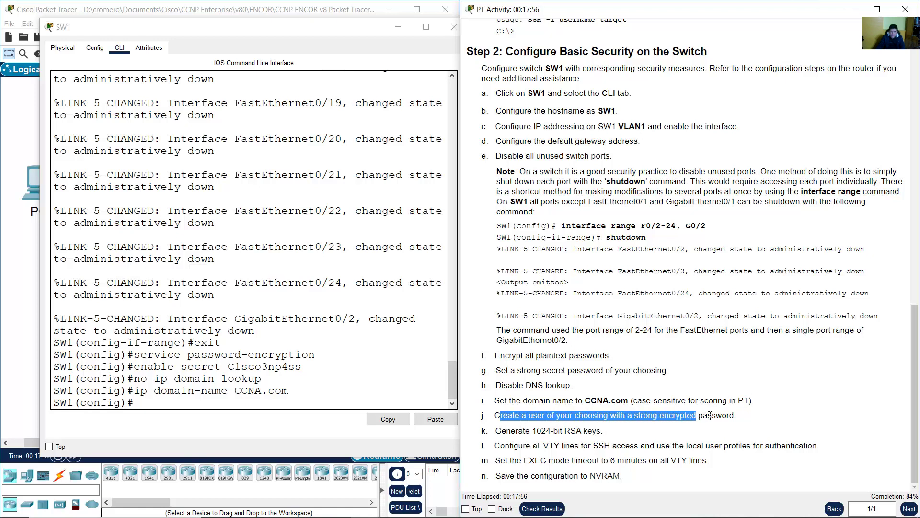
{"action": "left_click_drag", "start_coordinate": [650, 417], "coordinate": [735, 416]}
{"action": "left_click", "coordinate": [355, 372]}
{"action": "type", "text": "username admin1"}
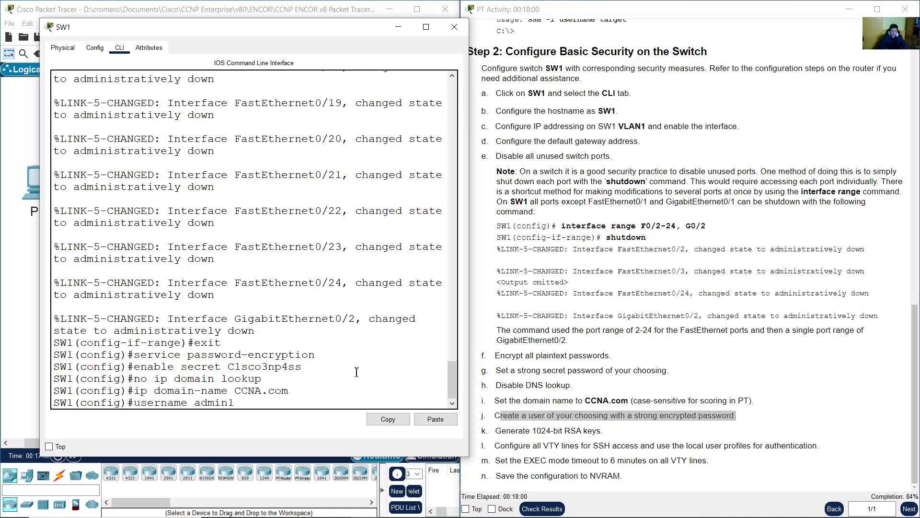
{"action": "type", "text": " secret"}
{"action": "left_click_drag", "start_coordinate": [248, 402], "coordinate": [282, 405]}
{"action": "left_click", "coordinate": [287, 404]}
{"action": "type", "text": "C1sco"}
{"action": "type", "text": "4dm"}
{"action": "type", "text": "p4ss"}
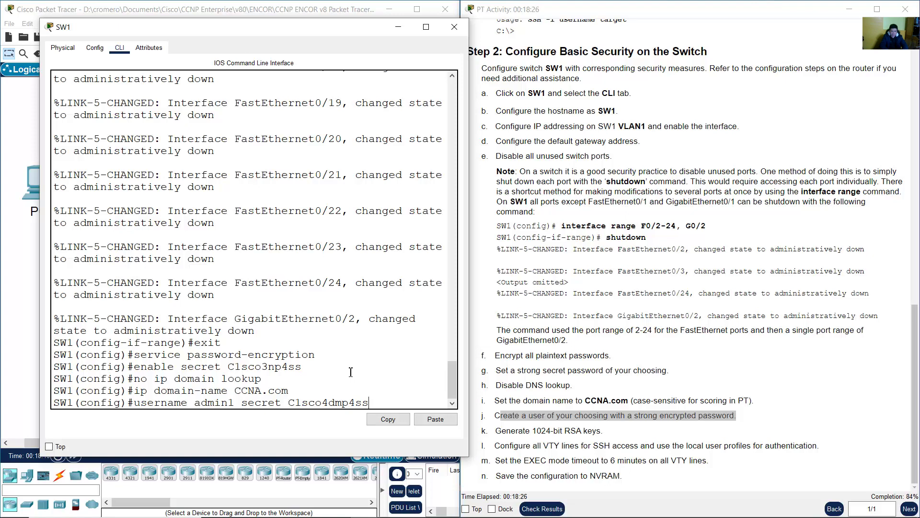
{"action": "key", "text": "Return"}
Step: Generate 1024-bit RSA keys with crypto key generate rsa
{"action": "left_click", "coordinate": [578, 381]}
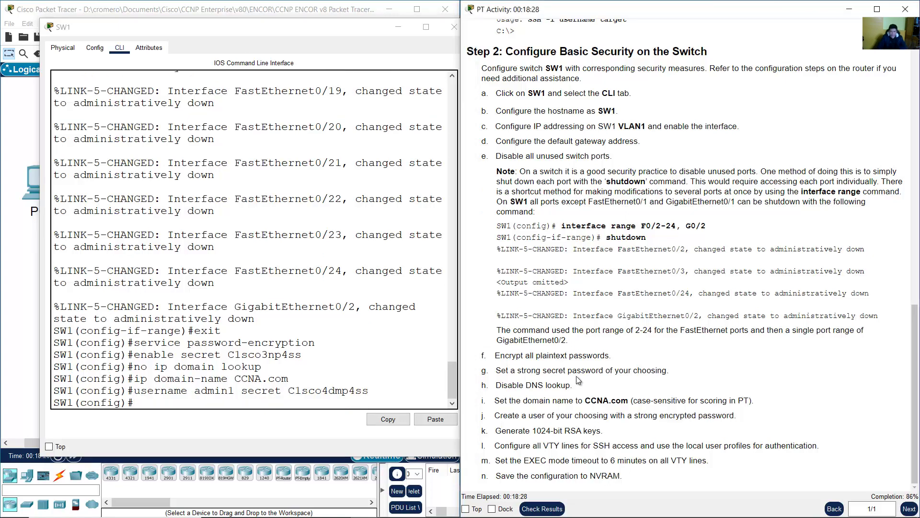
{"action": "left_click_drag", "start_coordinate": [502, 430], "coordinate": [603, 430]}
{"action": "left_click", "coordinate": [389, 420]}
{"action": "type", "text": "crypto key gener"}
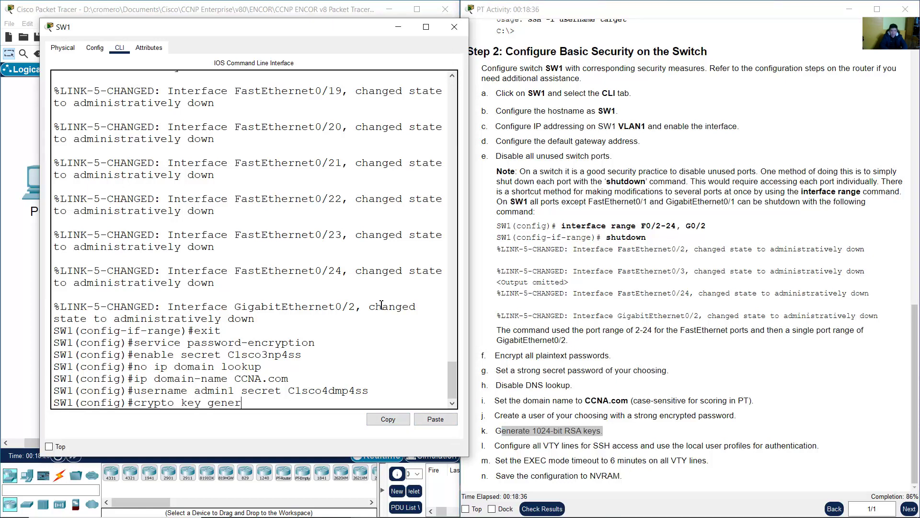
{"action": "type", "text": "ate rsa"}
{"action": "key", "text": "Return"}
{"action": "type", "text": "1024"}
{"action": "key", "text": "Return"}
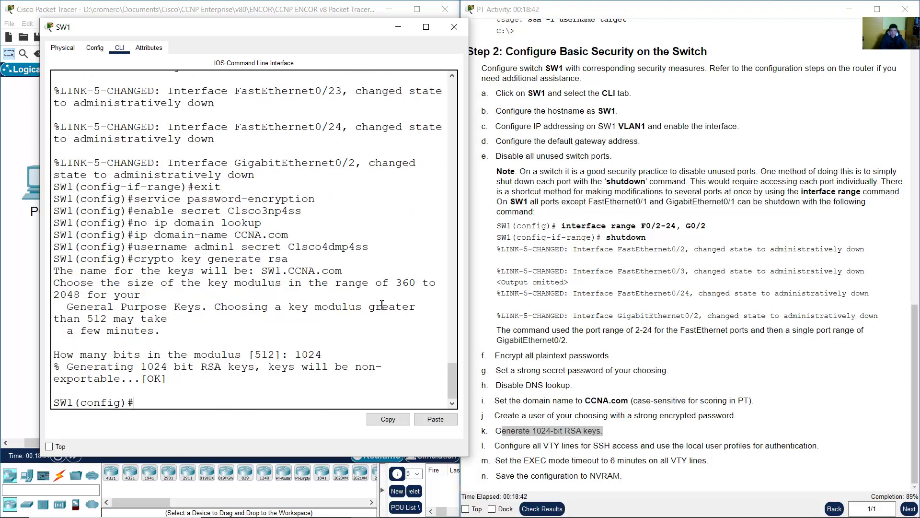
Step: Enter line vty 0 4, recalling and correcting the mistyped command
{"action": "left_click_drag", "start_coordinate": [509, 446], "coordinate": [649, 445]}
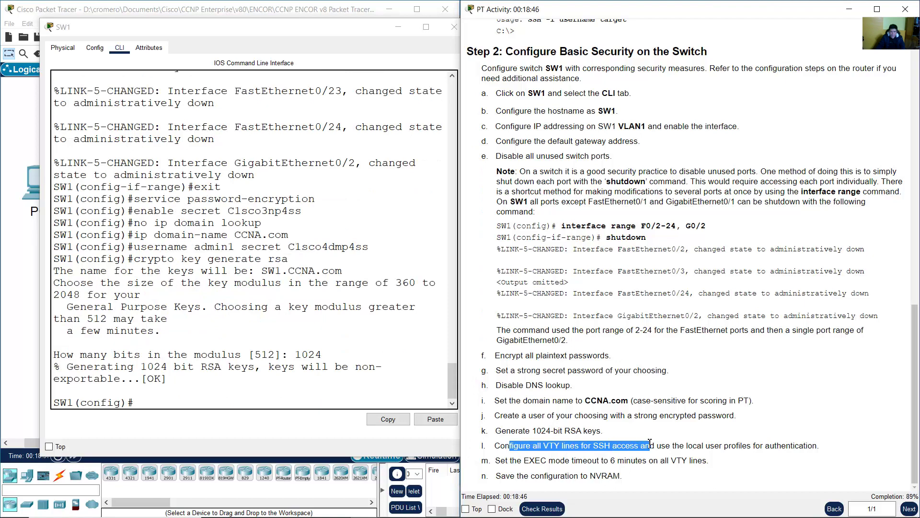
{"action": "left_click", "coordinate": [282, 406]}
{"action": "type", "text": "lne vty 0 4"}
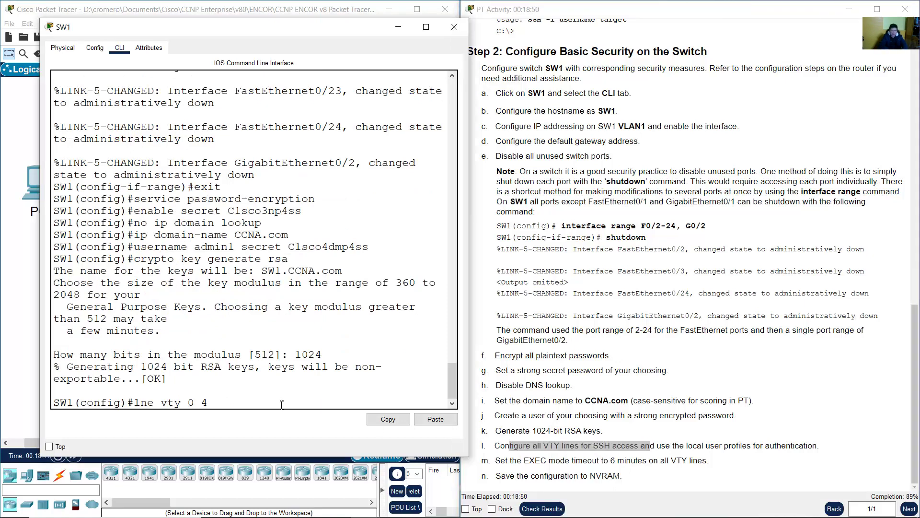
{"action": "key", "text": "Return"}
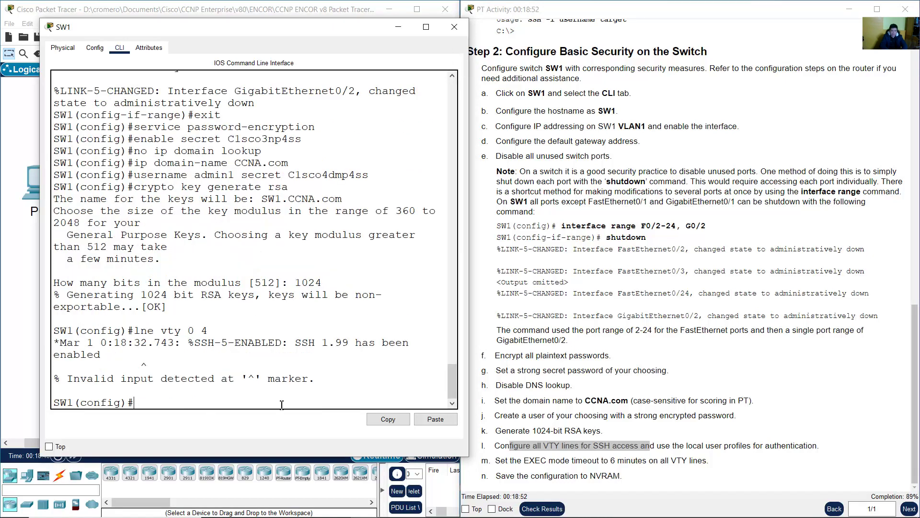
{"action": "key", "text": "Up"}
{"action": "key", "text": "Left"}
{"action": "type", "text": "i"}
{"action": "key", "text": "Return"}
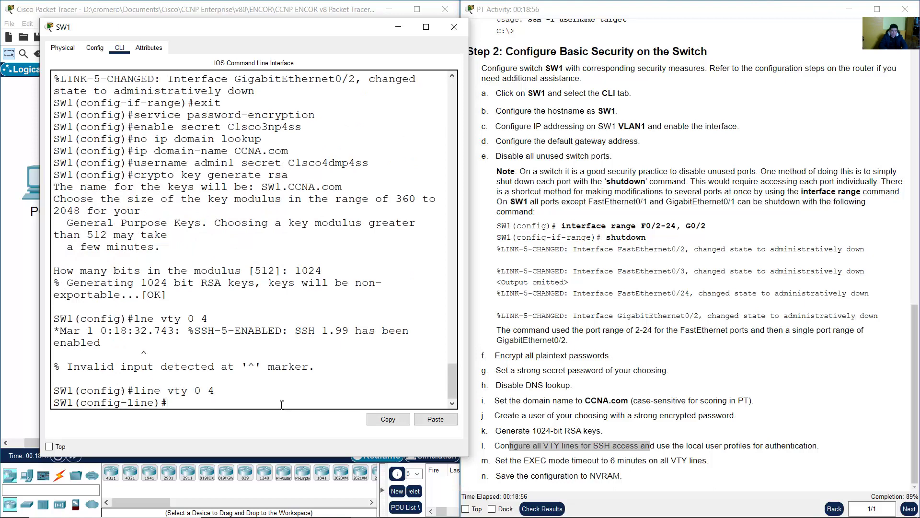
{"action": "type", "text": "transport input ssh"}
Step: Allow only SSH on the VTY lines with transport input ssh and require login local
{"action": "key", "text": "Return"}
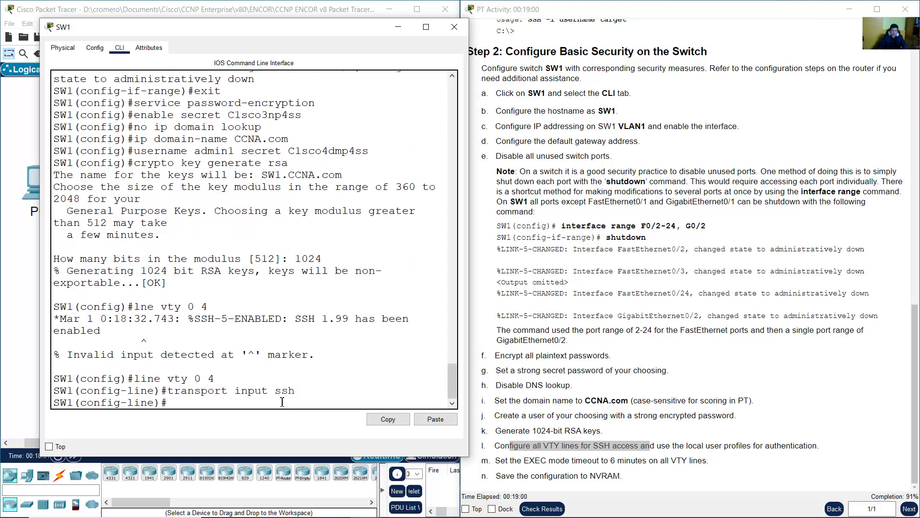
{"action": "left_click_drag", "start_coordinate": [276, 391], "coordinate": [294, 391]}
{"action": "left_click", "coordinate": [690, 446]}
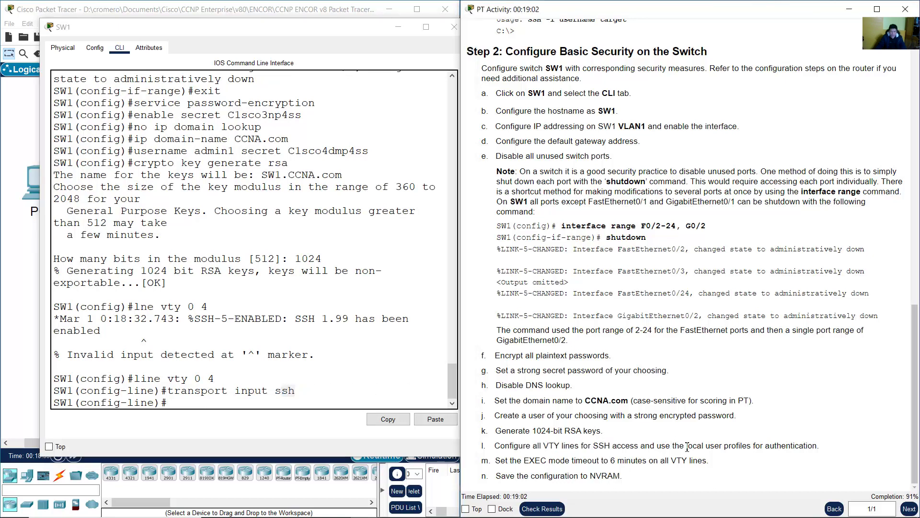
{"action": "left_click_drag", "start_coordinate": [661, 446], "coordinate": [817, 447]}
{"action": "left_click", "coordinate": [338, 404]}
{"action": "type", "text": "login local"}
{"action": "key", "text": "Return"}
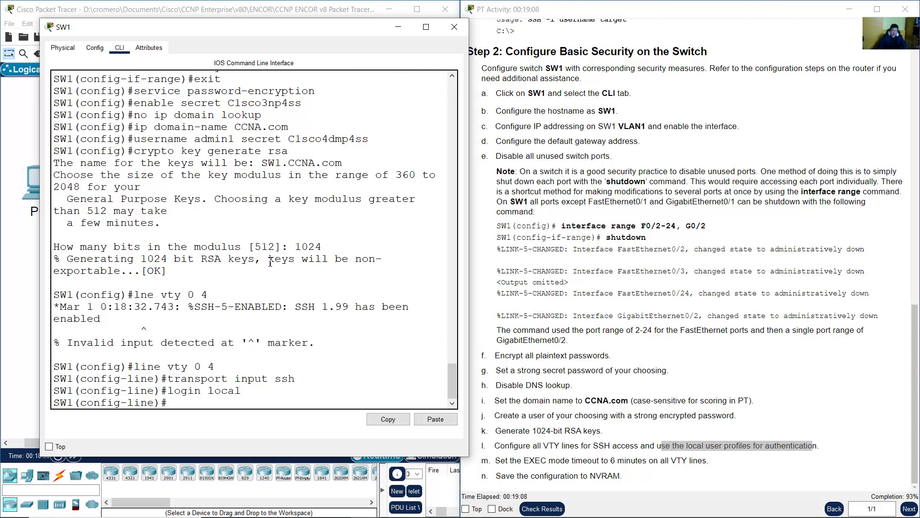
Step: Check the admin1 user line in the CLI and mark the EXEC timeout step
{"action": "left_click_drag", "start_coordinate": [145, 139], "coordinate": [368, 139]}
{"action": "left_click", "coordinate": [191, 139]}
{"action": "left_click_drag", "start_coordinate": [191, 139], "coordinate": [263, 139]}
{"action": "left_click", "coordinate": [626, 309]}
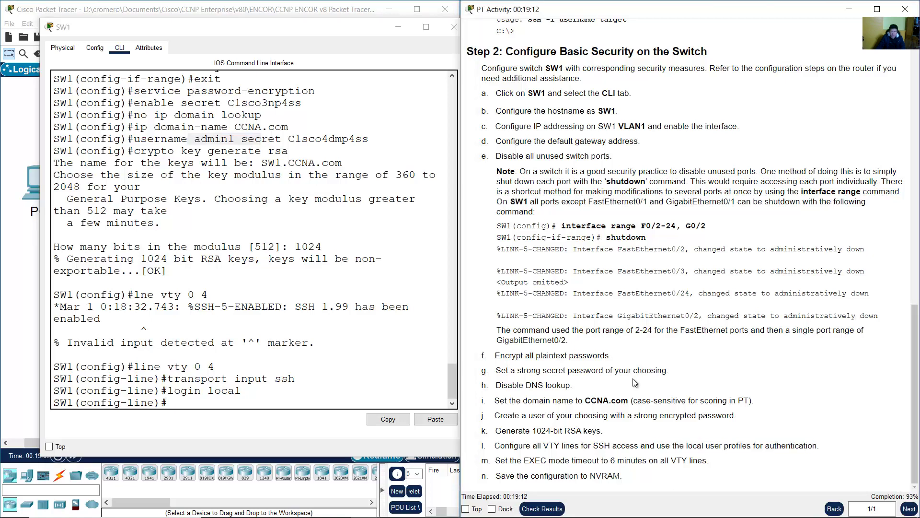
{"action": "left_click_drag", "start_coordinate": [506, 460], "coordinate": [708, 462]}
Step: Choose No on PCA's Session Terminated prompt so it does not reconnect
{"action": "left_click", "coordinate": [326, 406]}
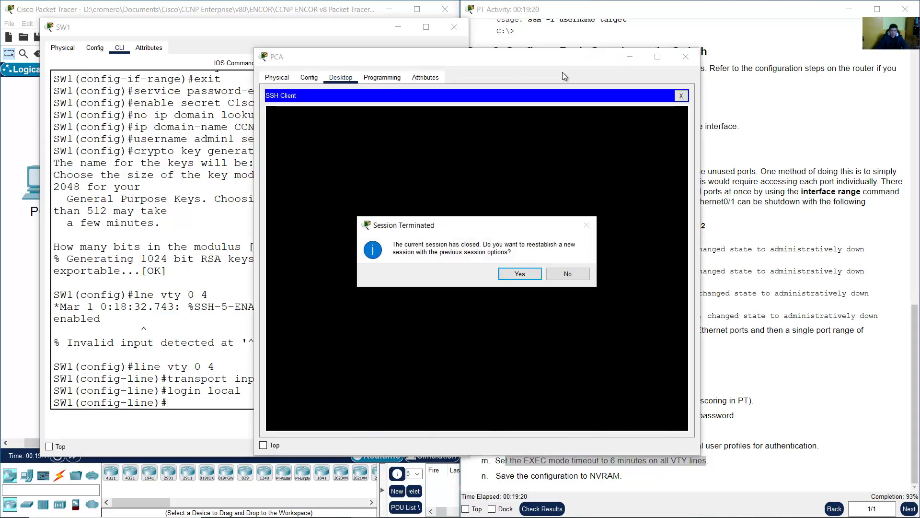
{"action": "left_click", "coordinate": [574, 274]}
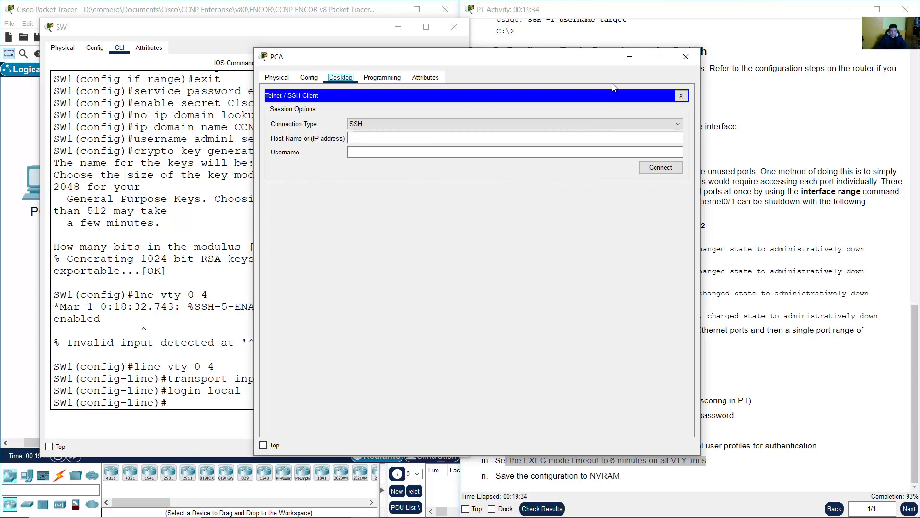
Step: Close PCA and set exec-timeout 6 on SW1's VTY lines
{"action": "left_click", "coordinate": [685, 56]}
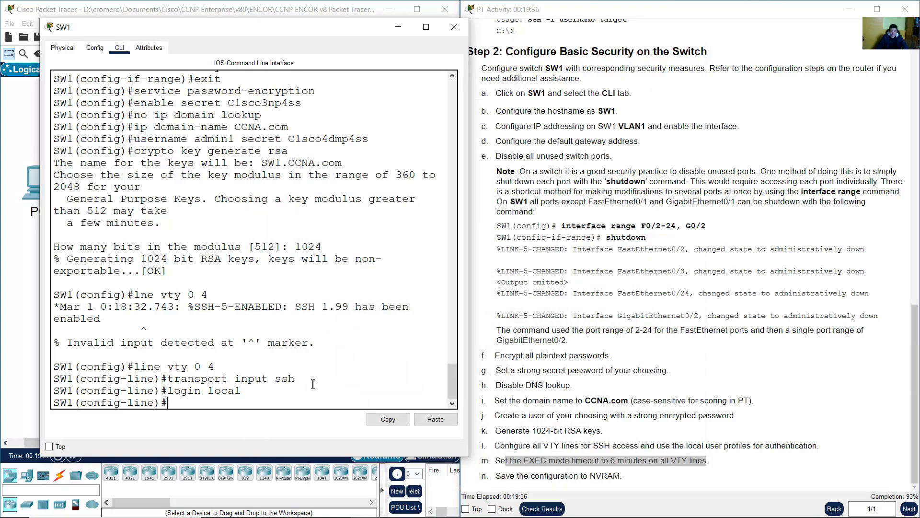
{"action": "type", "text": "exec"}
{"action": "type", "text": "-timeout 6"}
{"action": "key", "text": "Return"}
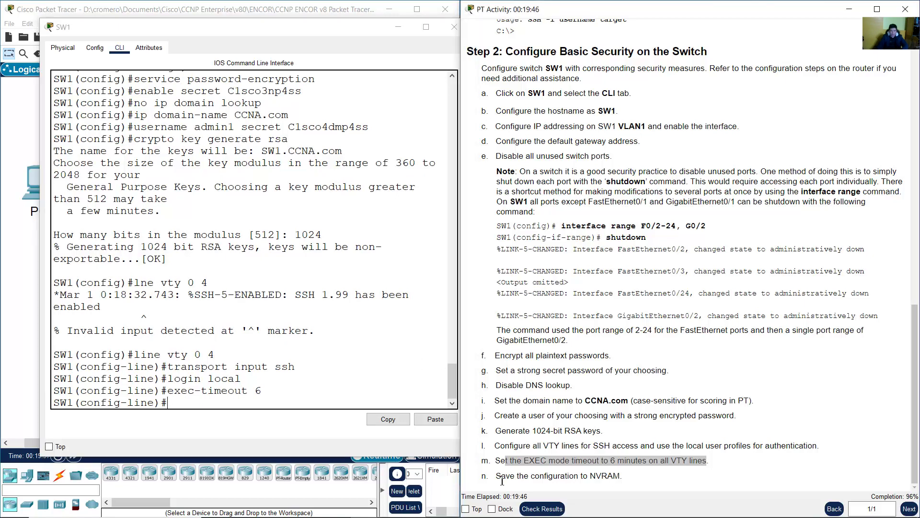
Step: Exit configuration mode and copy running-config to startup-config
{"action": "left_click_drag", "start_coordinate": [497, 476], "coordinate": [621, 476]}
{"action": "left_click", "coordinate": [343, 403]}
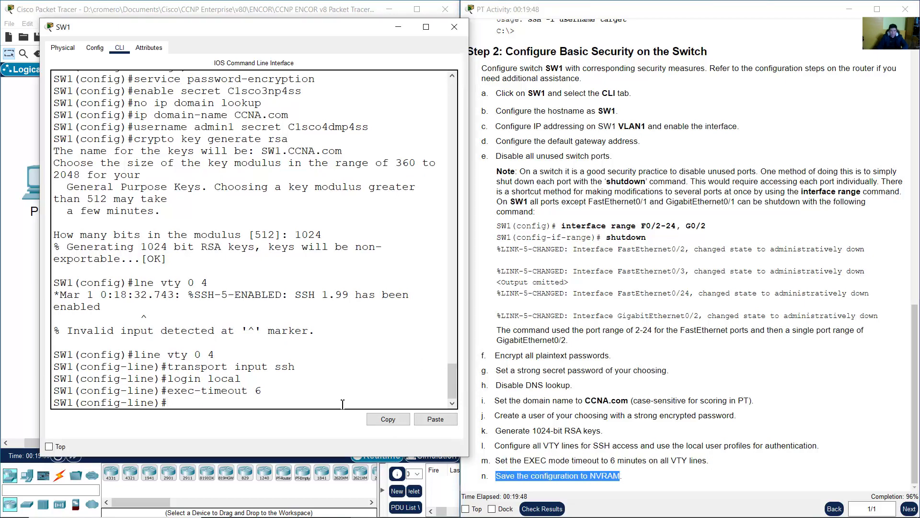
{"action": "type", "text": "end"}
{"action": "key", "text": "Return"}
{"action": "key", "text": "Return"}
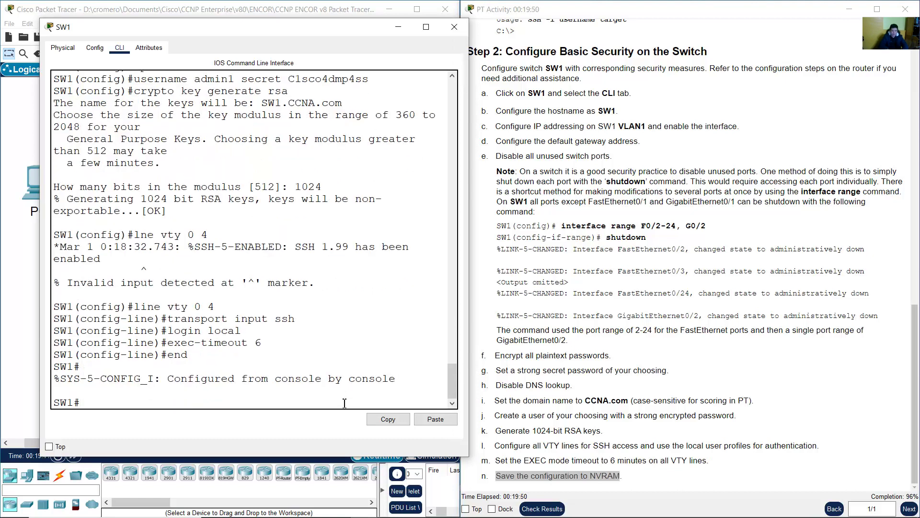
{"action": "type", "text": "copy running-config startup-config"}
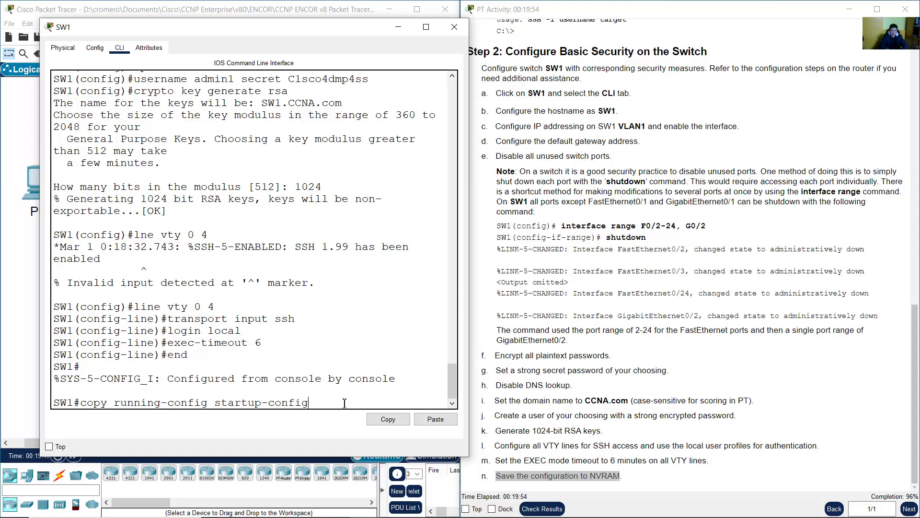
{"action": "key", "text": "Return"}
{"action": "key", "text": "Return"}
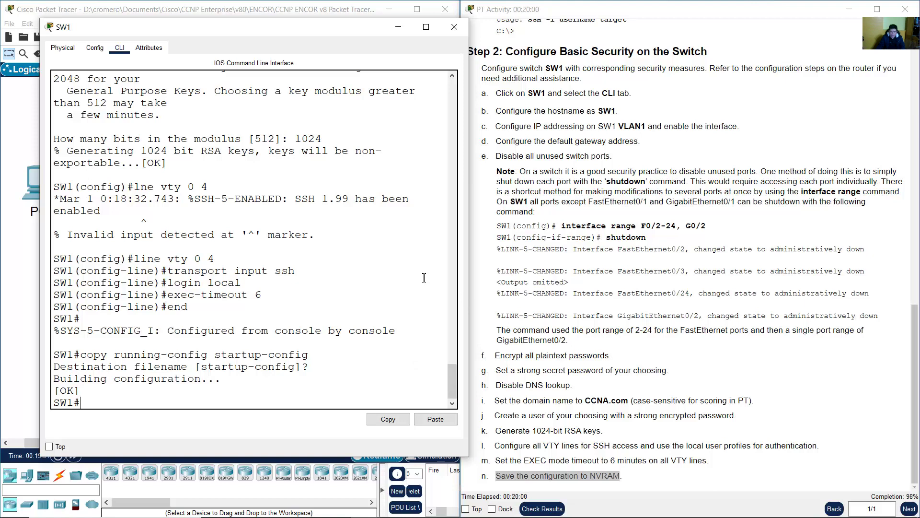
{"action": "left_click", "coordinate": [389, 36]}
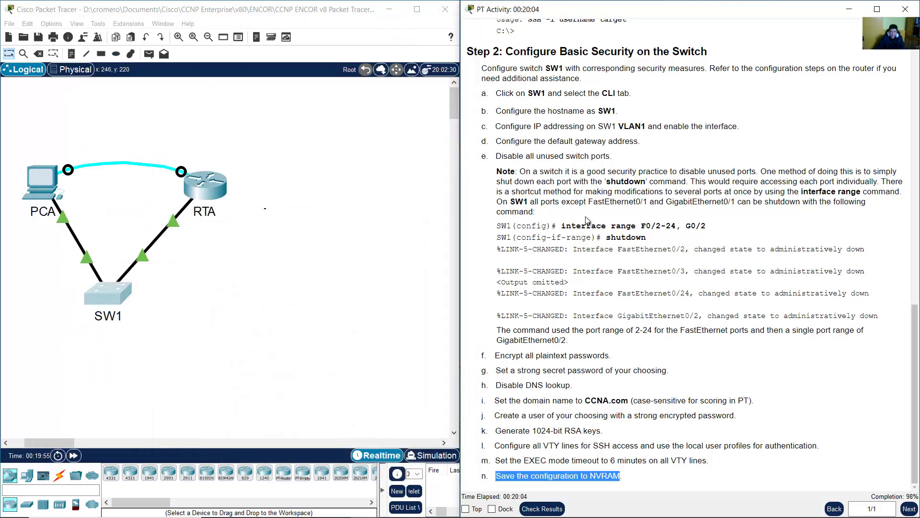
{"action": "left_click", "coordinate": [712, 354]}
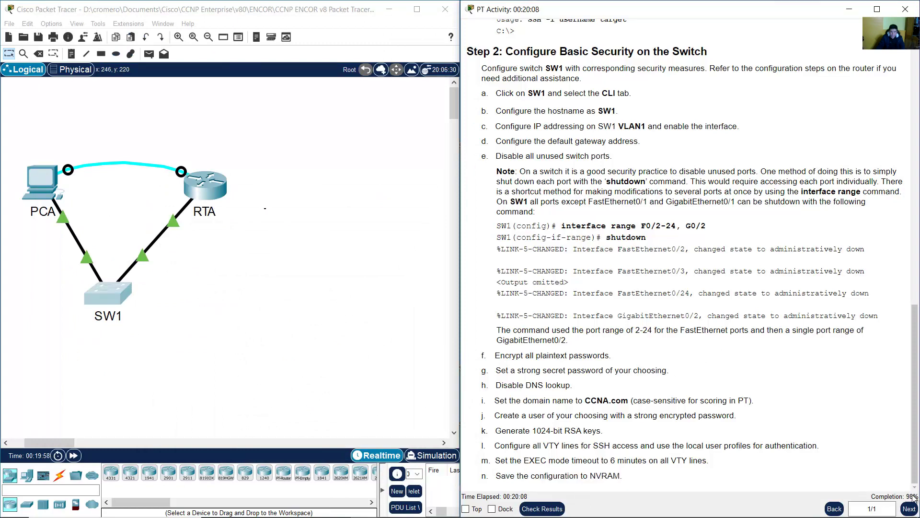
{"action": "left_click", "coordinate": [542, 509]}
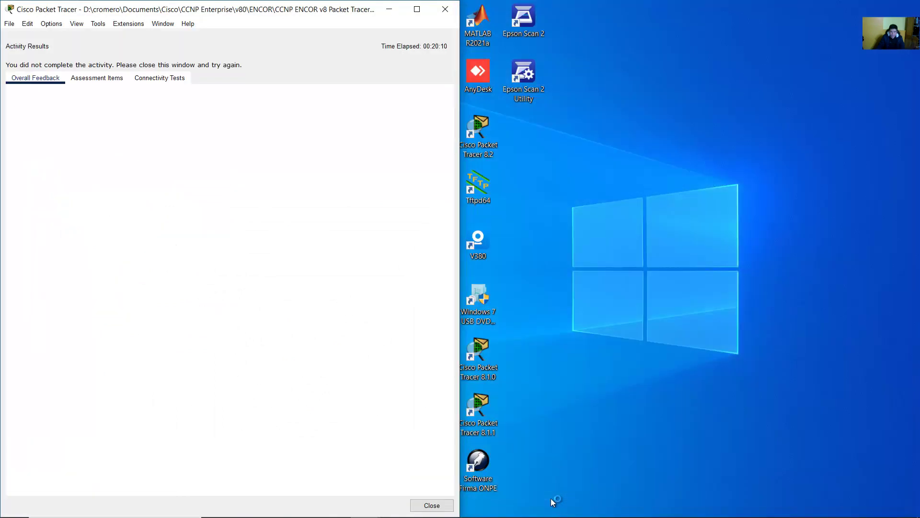
{"action": "left_click", "coordinate": [119, 81]}
{"action": "scroll", "coordinate": [214, 244], "scroll_direction": "down", "scroll_amount": 5}
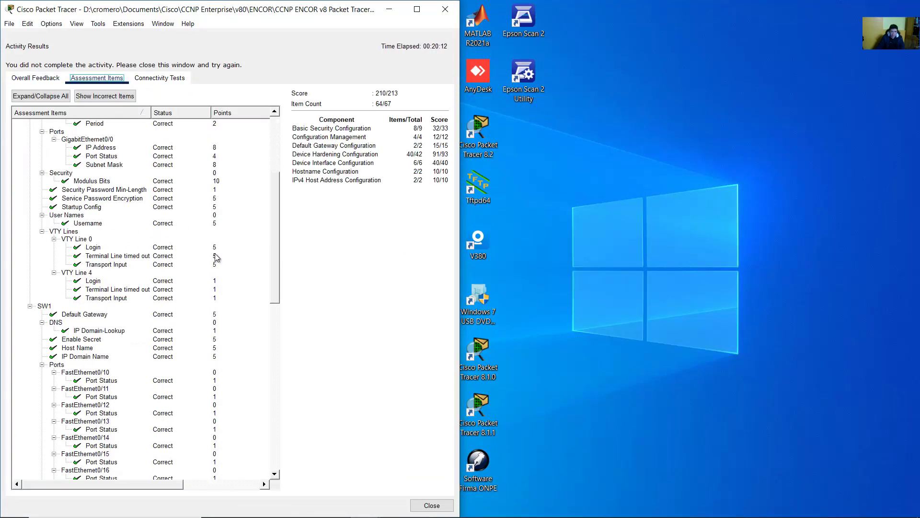
{"action": "scroll", "coordinate": [216, 256], "scroll_direction": "down", "scroll_amount": 5}
{"action": "scroll", "coordinate": [215, 257], "scroll_direction": "down", "scroll_amount": 10}
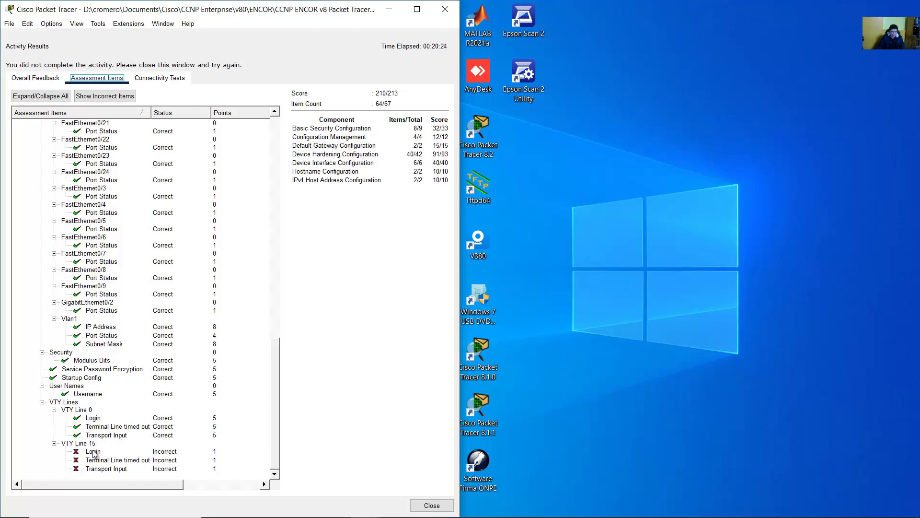
{"action": "left_click", "coordinate": [447, 12]}
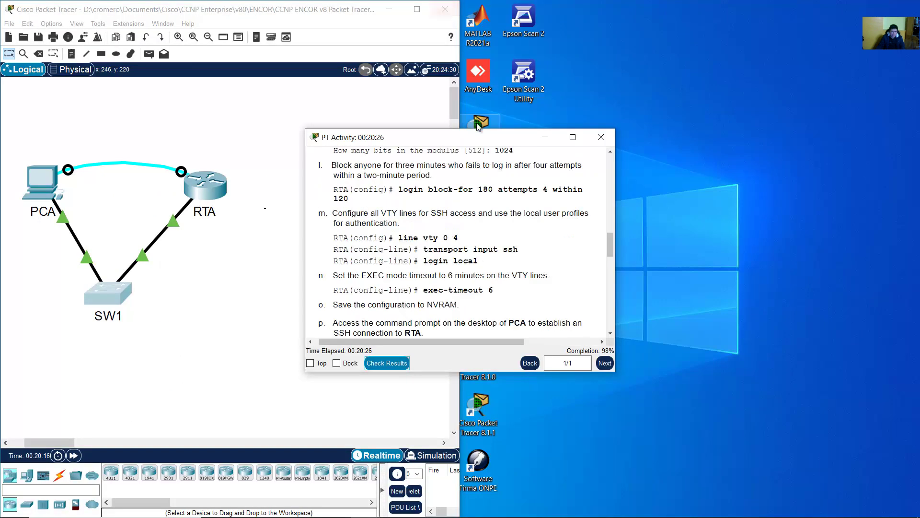
{"action": "left_click_drag", "start_coordinate": [469, 140], "coordinate": [919, 188]}
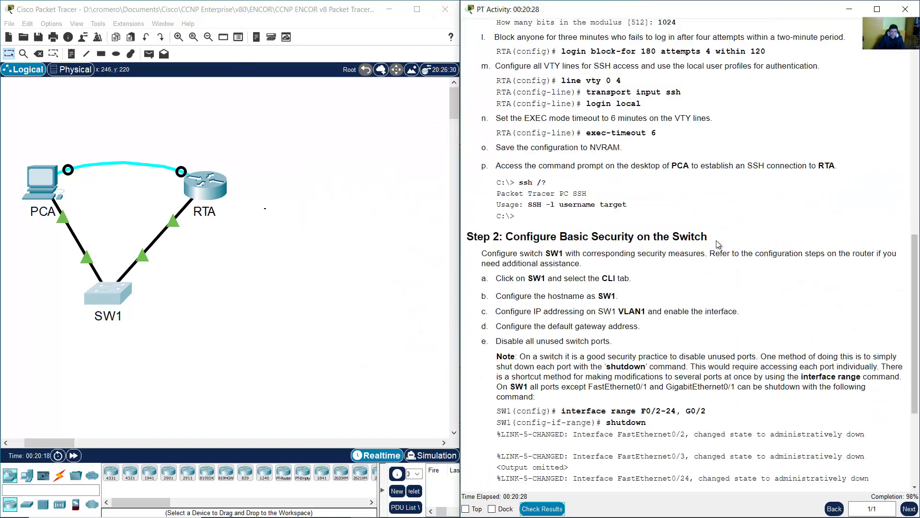
{"action": "scroll", "coordinate": [720, 311], "scroll_direction": "down", "scroll_amount": 1}
{"action": "scroll", "coordinate": [719, 311], "scroll_direction": "down", "scroll_amount": 5}
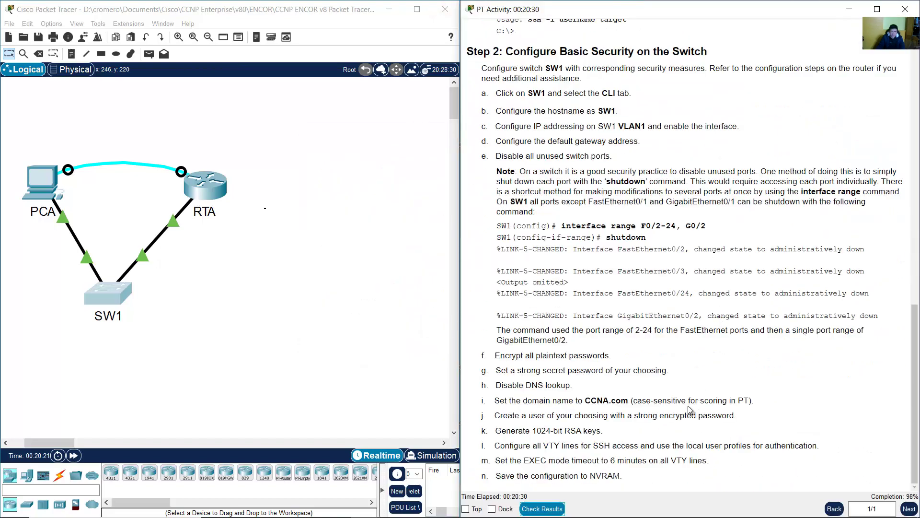
{"action": "scroll", "coordinate": [688, 405], "scroll_direction": "up", "scroll_amount": 4}
{"action": "scroll", "coordinate": [689, 405], "scroll_direction": "up", "scroll_amount": 3}
{"action": "scroll", "coordinate": [689, 404], "scroll_direction": "up", "scroll_amount": 2}
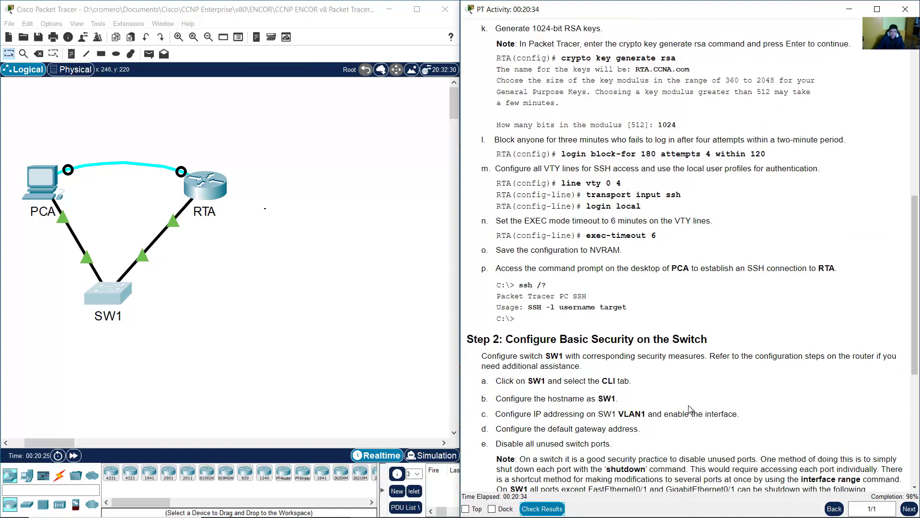
{"action": "left_click_drag", "start_coordinate": [495, 168], "coordinate": [620, 168]}
{"action": "left_click", "coordinate": [605, 185]}
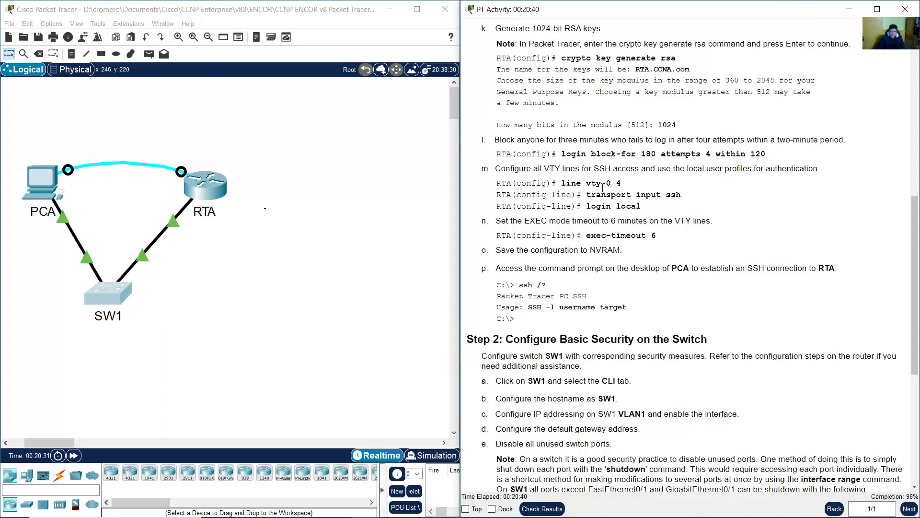
{"action": "left_click_drag", "start_coordinate": [614, 182], "coordinate": [624, 184]}
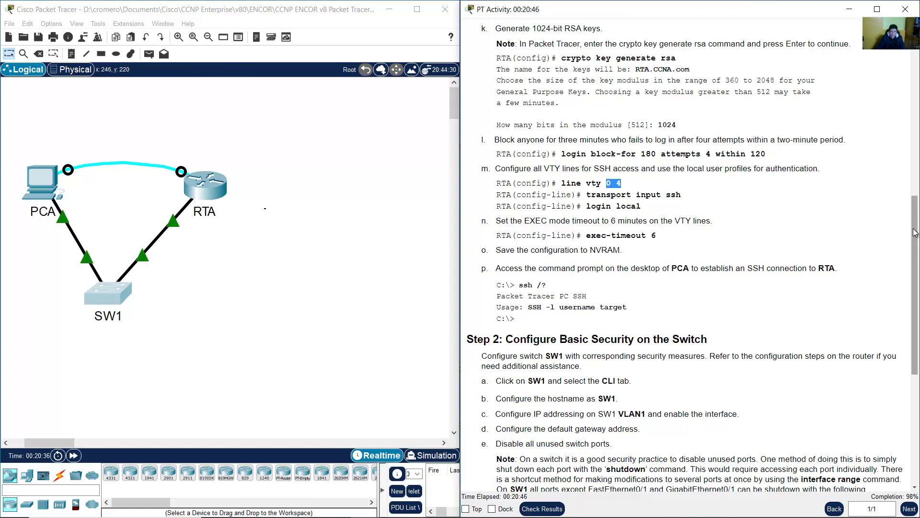
{"action": "left_click_drag", "start_coordinate": [916, 223], "coordinate": [915, 331]}
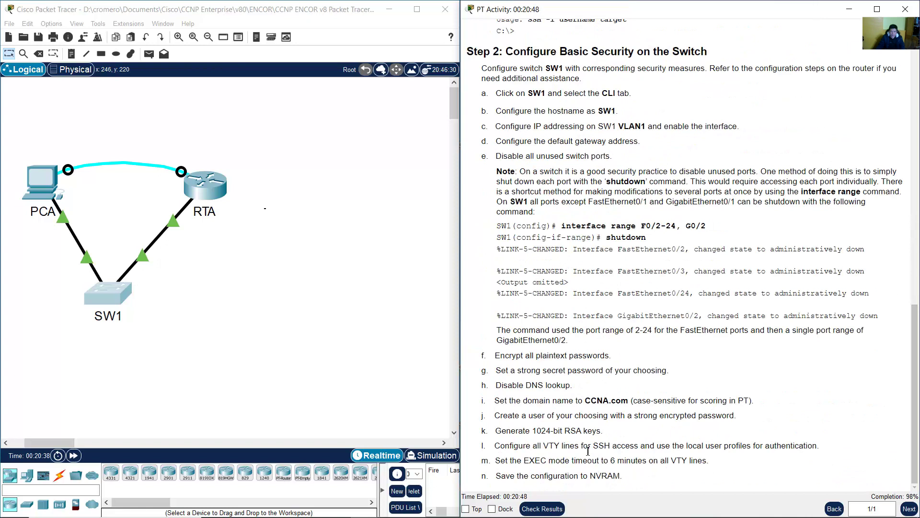
{"action": "left_click_drag", "start_coordinate": [521, 446], "coordinate": [636, 445]}
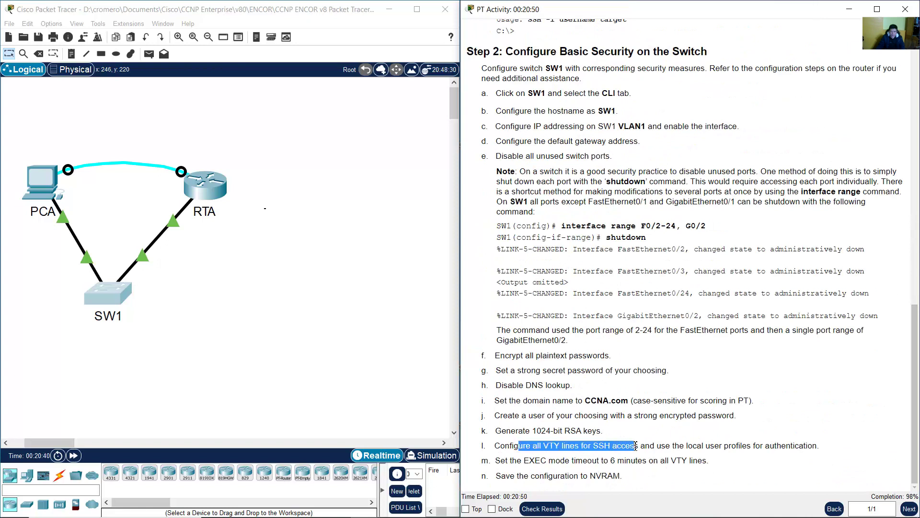
{"action": "left_click", "coordinate": [528, 445]}
{"action": "left_click_drag", "start_coordinate": [523, 445], "coordinate": [590, 446]}
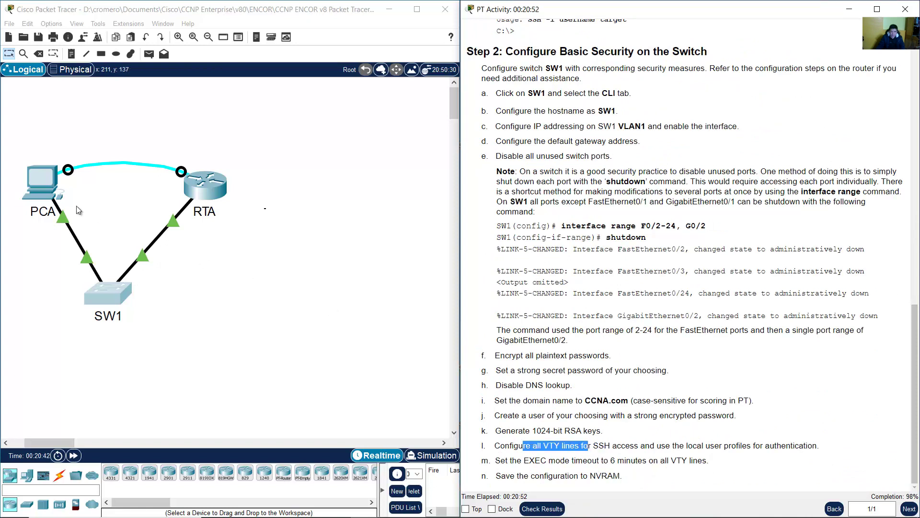
Step: Enter global config, select line vty 0 15 and allow only SSH input
{"action": "left_click", "coordinate": [97, 282]}
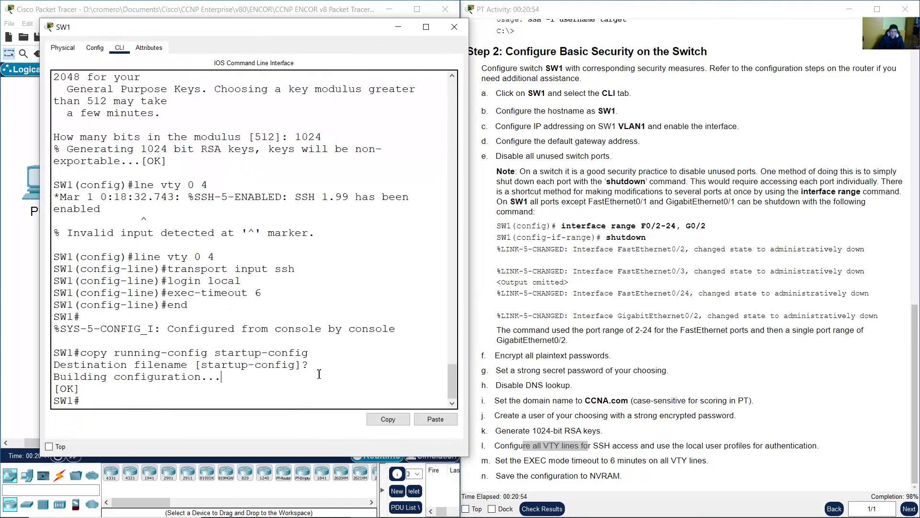
{"action": "type", "text": "conf term"}
{"action": "key", "text": "Return"}
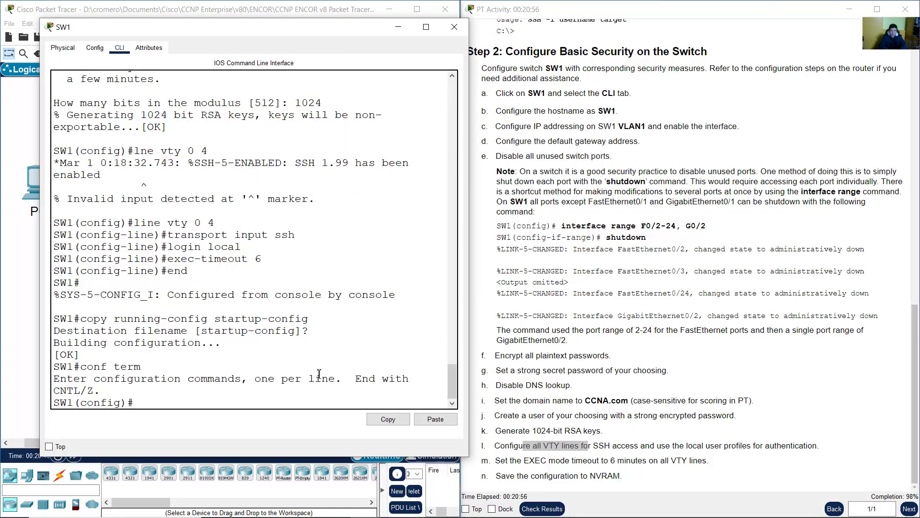
{"action": "key", "text": "Up"}
{"action": "key", "text": "Up"}
{"action": "key", "text": "Up"}
{"action": "key", "text": "Up"}
{"action": "key", "text": "Up"}
{"action": "type", "text": "15"}
{"action": "key", "text": "Return"}
{"action": "key", "text": "Up"}
{"action": "key", "text": "Up"}
{"action": "key", "text": "Up"}
{"action": "key", "text": "Up"}
{"action": "key", "text": "Up"}
{"action": "key", "text": "Return"}
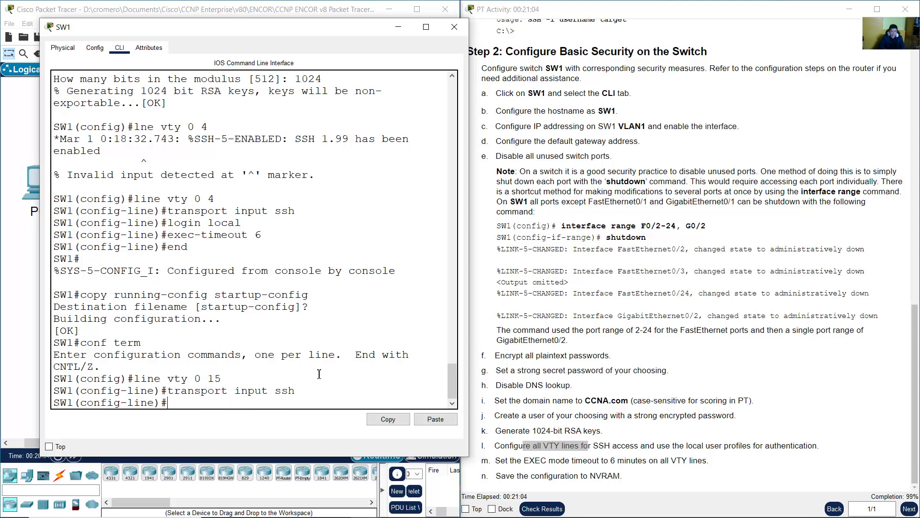
Step: Add login local and exec-timeout 6, then end and save to startup-config
{"action": "key", "text": "Up"}
{"action": "key", "text": "Up"}
{"action": "key", "text": "Up"}
{"action": "key", "text": "Up"}
{"action": "key", "text": "Up"}
{"action": "key", "text": "Return"}
{"action": "key", "text": "Up"}
{"action": "key", "text": "Up"}
{"action": "key", "text": "Up"}
{"action": "key", "text": "Up"}
{"action": "key", "text": "Up"}
{"action": "key", "text": "Up"}
{"action": "key", "text": "Up"}
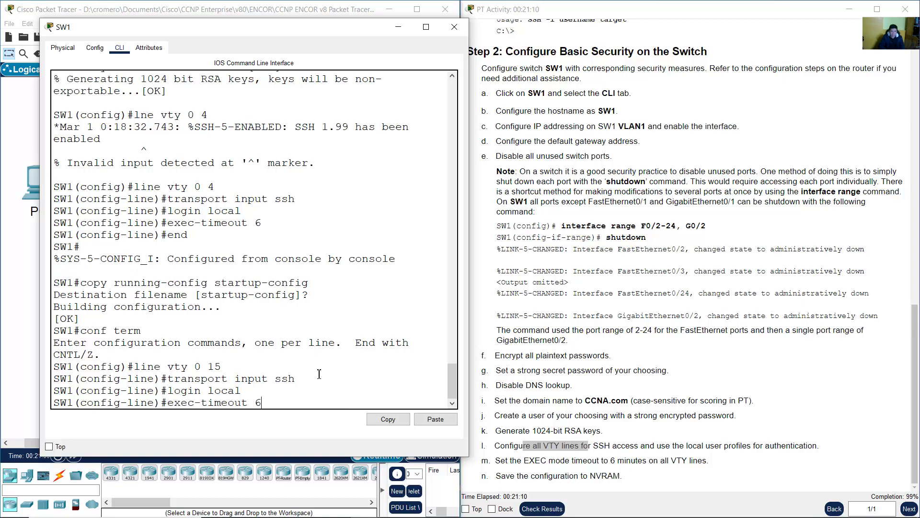
{"action": "key", "text": "Return"}
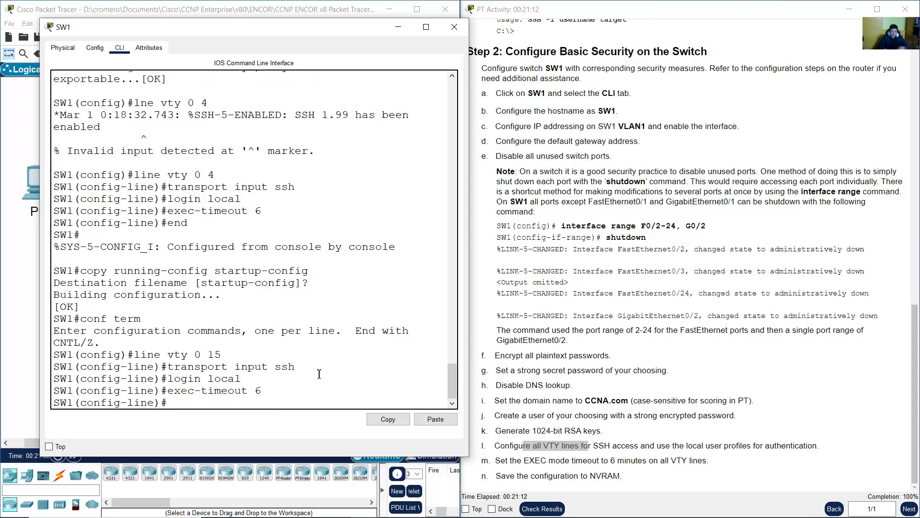
{"action": "key", "text": "Up"}
{"action": "key", "text": "Up"}
{"action": "key", "text": "Up"}
{"action": "key", "text": "Up"}
{"action": "key", "text": "Up"}
{"action": "key", "text": "Return"}
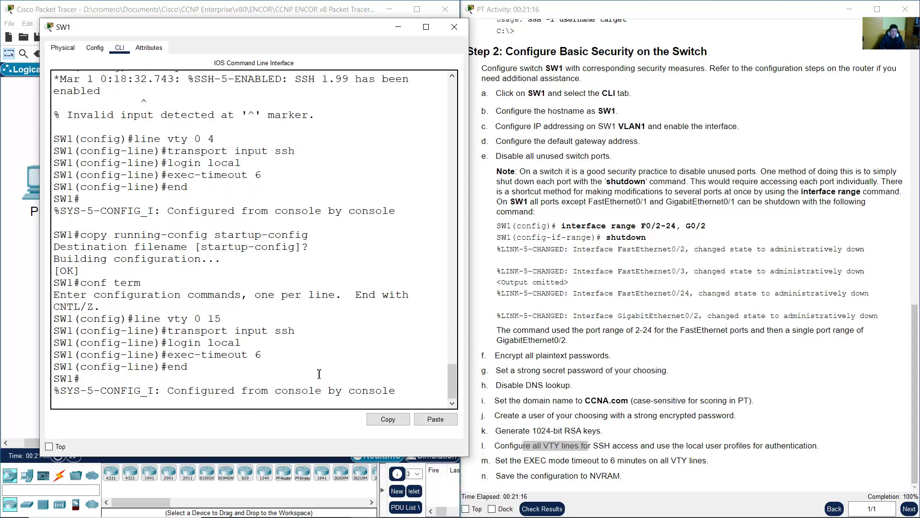
{"action": "key", "text": "Up"}
{"action": "key", "text": "Up"}
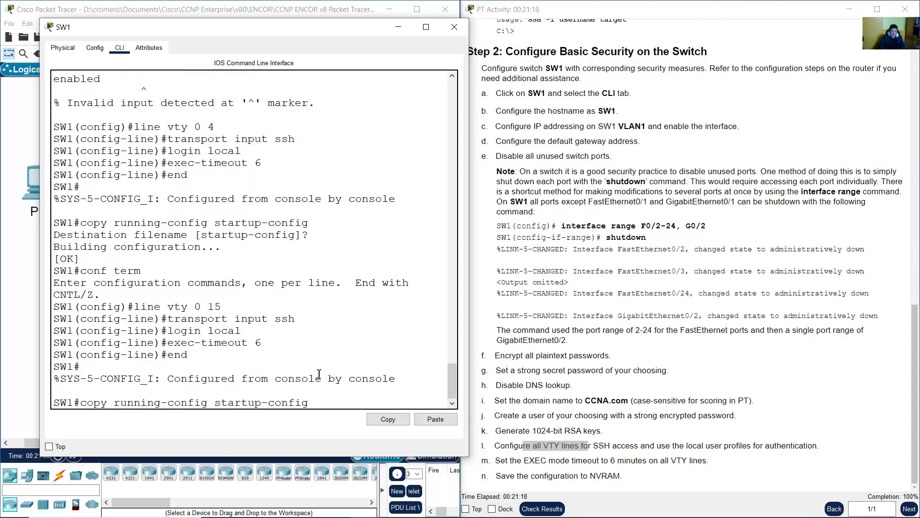
{"action": "key", "text": "Return"}
{"action": "key", "text": "Return"}
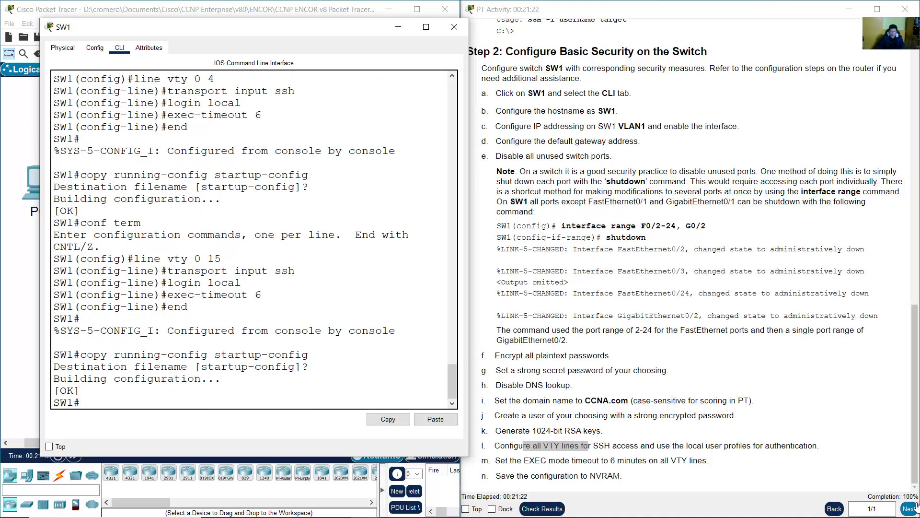
Step: Open PCA's Telnet/SSH Client from the topology with connection type SSH
{"action": "left_click", "coordinate": [330, 12]}
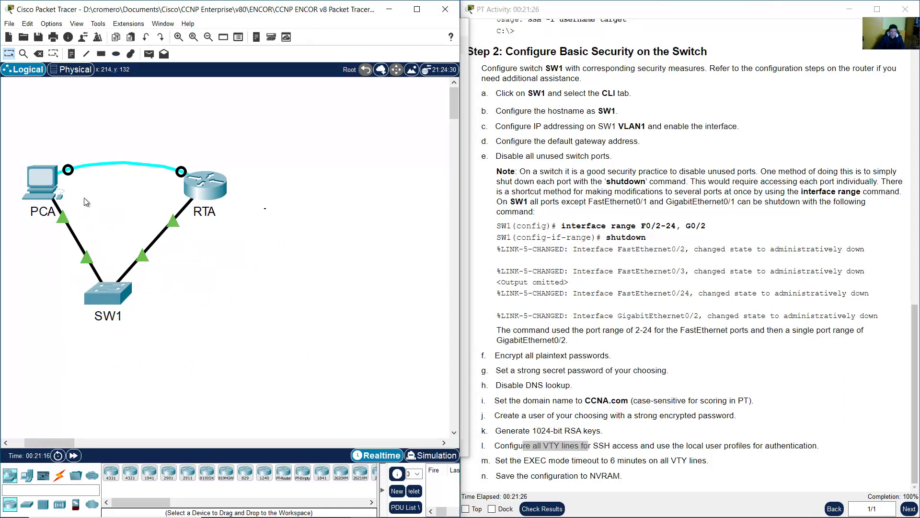
{"action": "left_click_drag", "start_coordinate": [67, 127], "coordinate": [15, 222]}
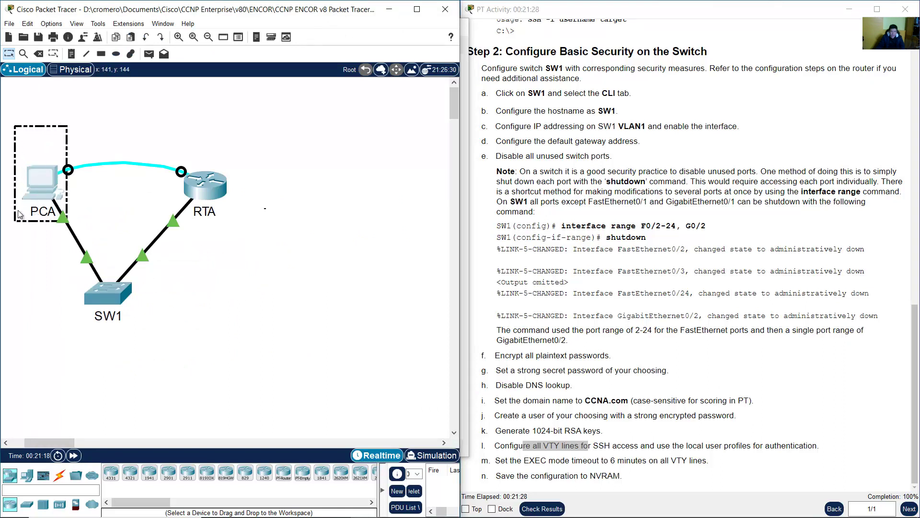
{"action": "left_click_drag", "start_coordinate": [142, 342], "coordinate": [84, 278]}
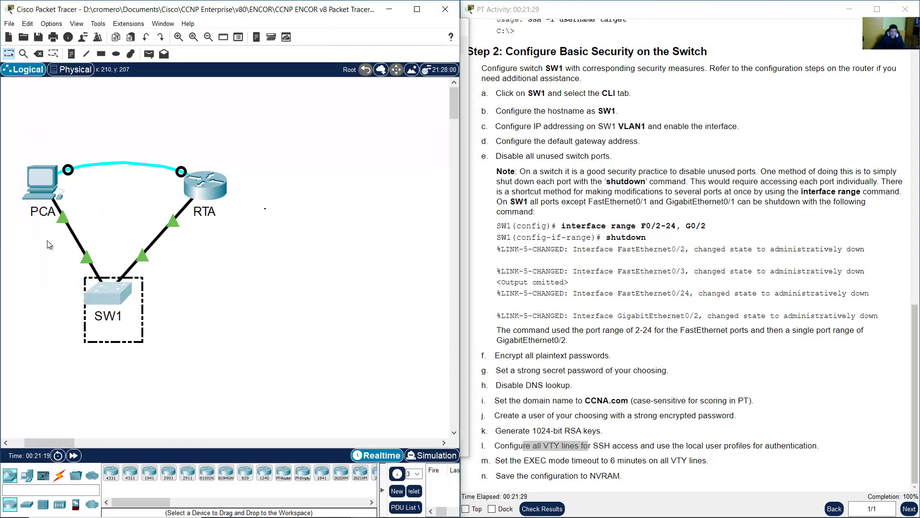
{"action": "left_click", "coordinate": [42, 187]}
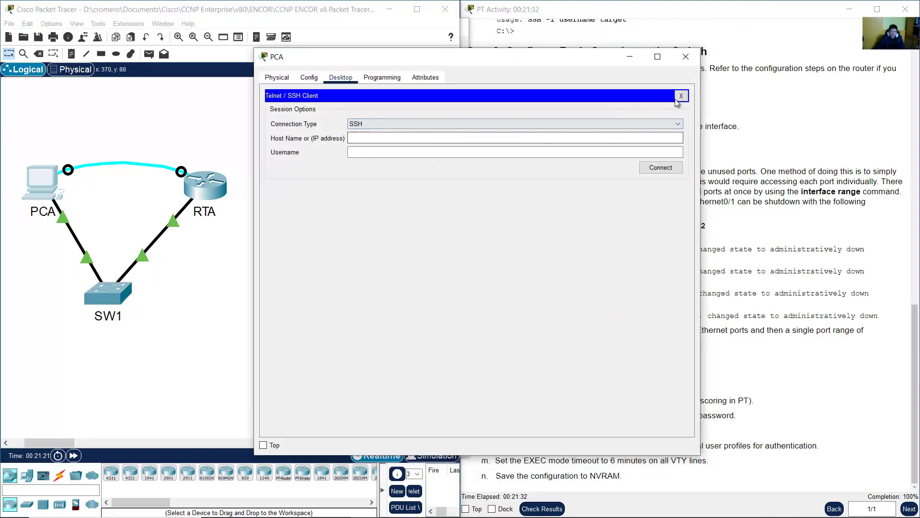
{"action": "left_click", "coordinate": [370, 124]}
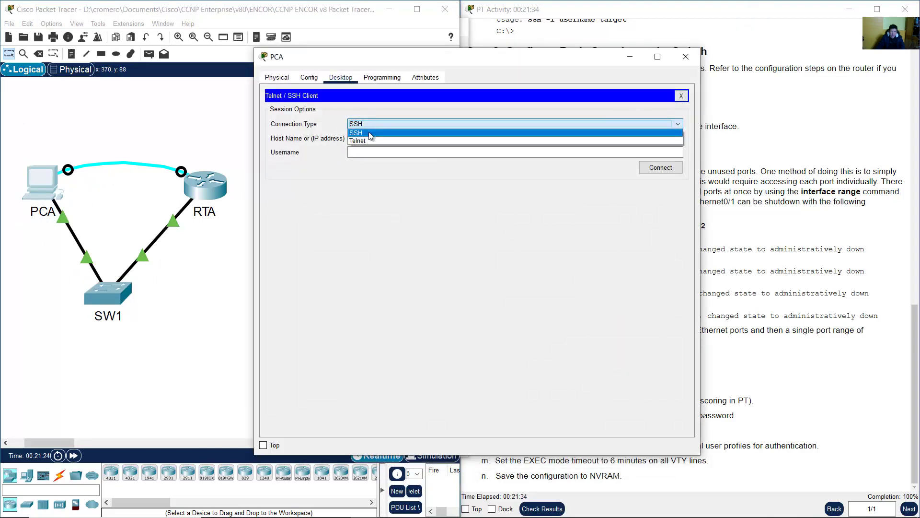
Step: Enter host 172.16.1.2 from the addressing table plus the username, and connect
{"action": "left_click", "coordinate": [872, 138]}
{"action": "left_click_drag", "start_coordinate": [915, 334], "coordinate": [915, 79]}
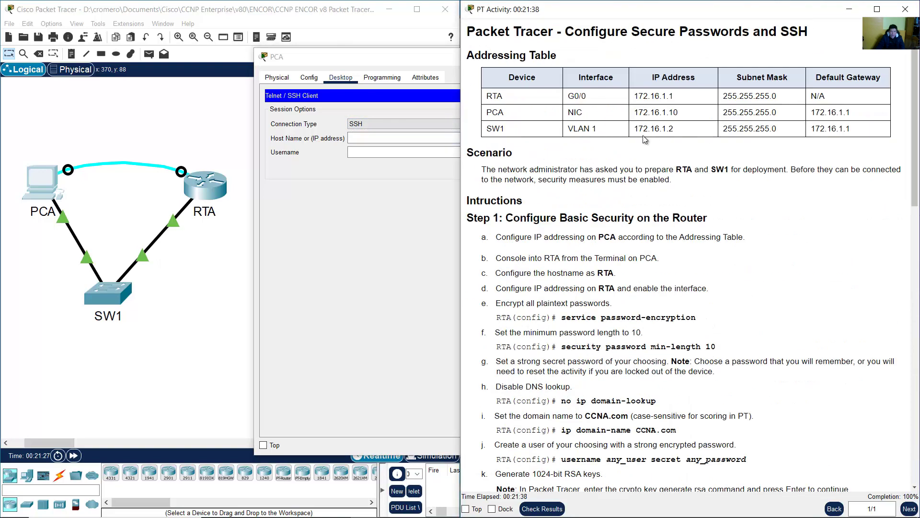
{"action": "left_click_drag", "start_coordinate": [635, 129], "coordinate": [676, 134]}
{"action": "left_click", "coordinate": [443, 139]}
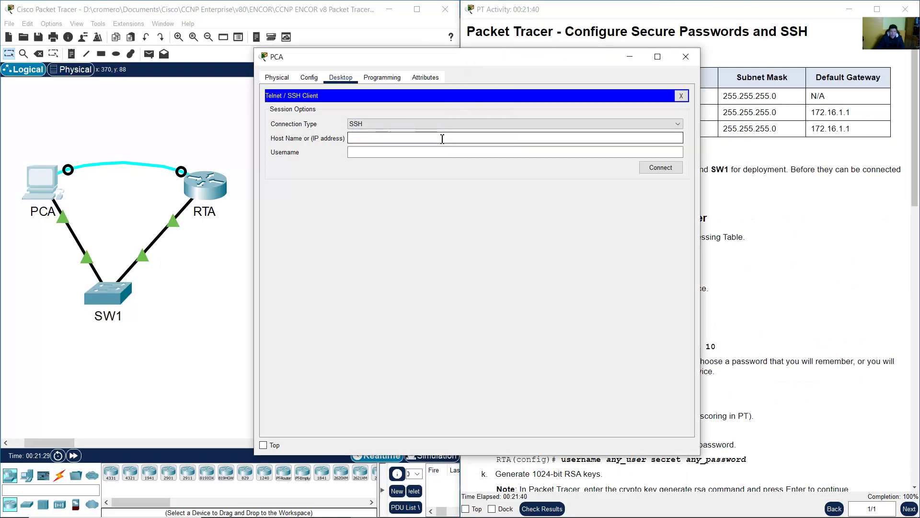
{"action": "type", "text": "72.16.1.2"}
{"action": "left_click", "coordinate": [441, 151]}
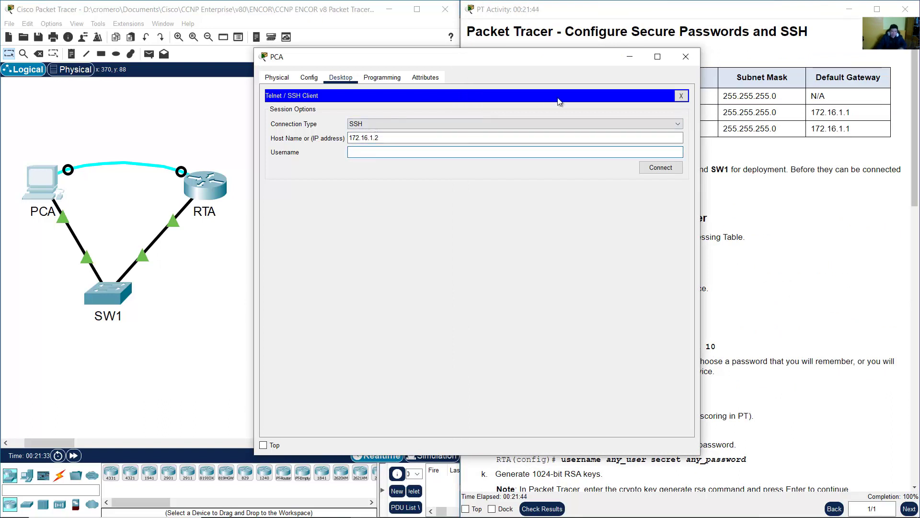
{"action": "left_click", "coordinate": [661, 167]}
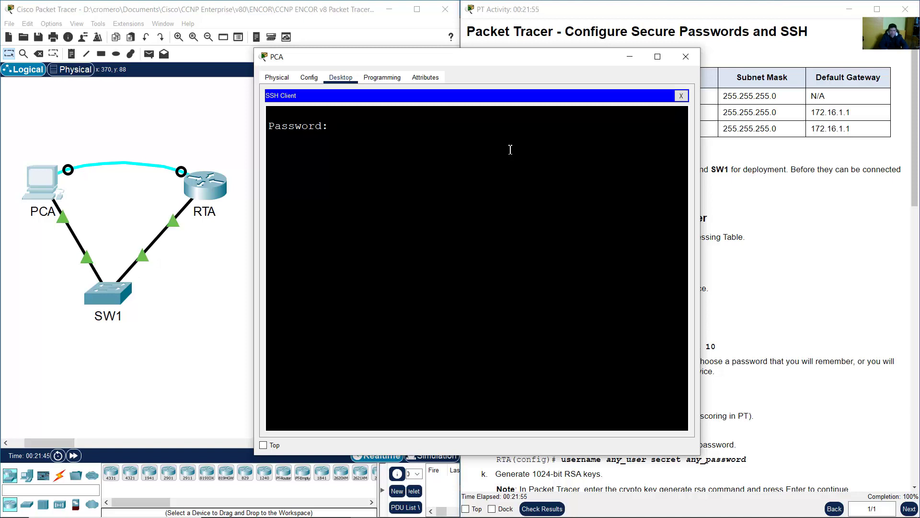
Step: Log in to SW1 with the password and confirm the SW1> prompt
{"action": "key", "text": "Return"}
{"action": "left_click_drag", "start_coordinate": [396, 184], "coordinate": [268, 174]}
{"action": "left_click", "coordinate": [330, 180]}
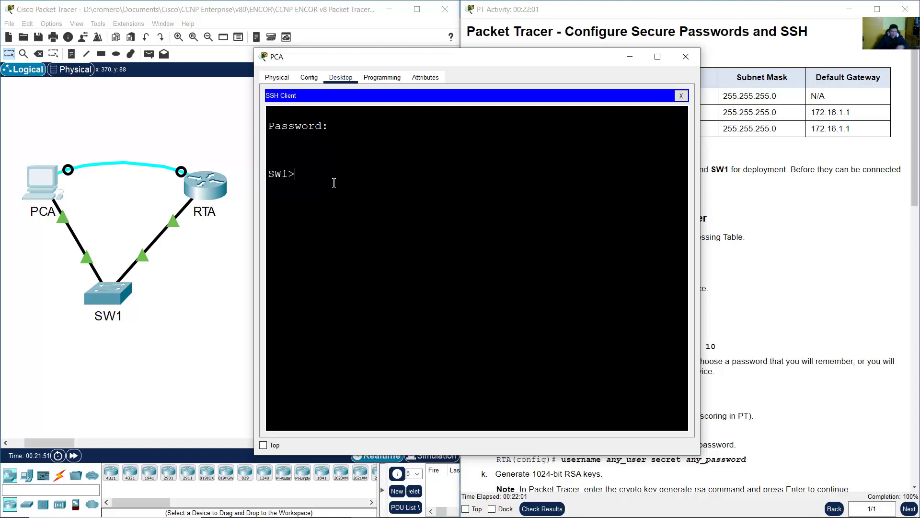
{"action": "type", "text": "exit"}
Step: Exit the SSH session, decline reconnecting, and close PCA's window
{"action": "key", "text": "Return"}
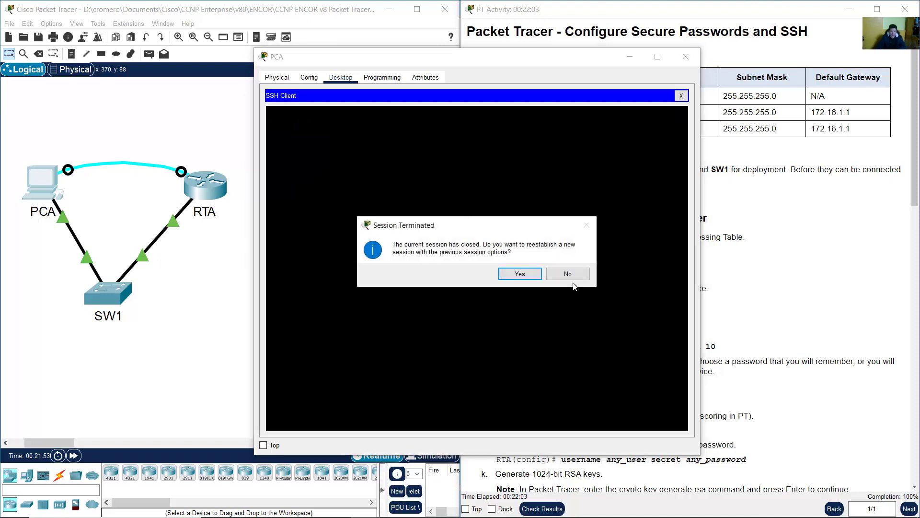
{"action": "left_click", "coordinate": [568, 274]}
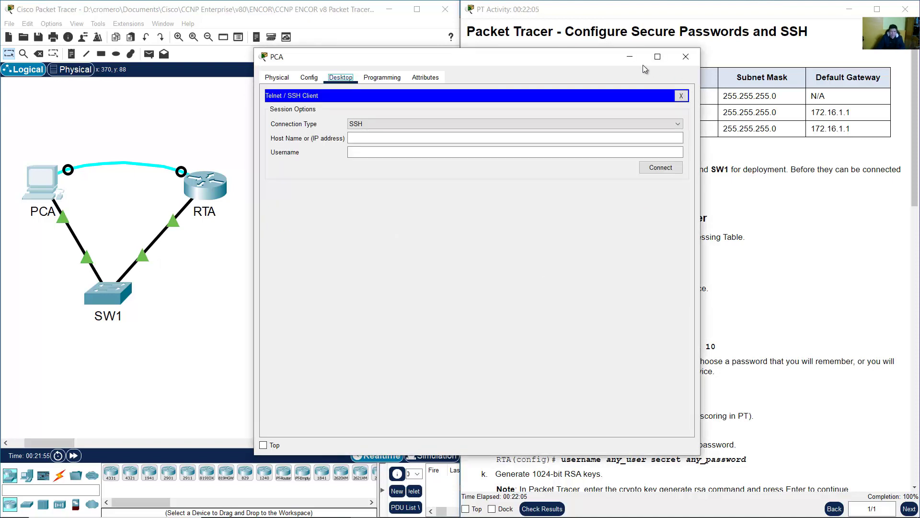
{"action": "key", "text": "alt+F4"}
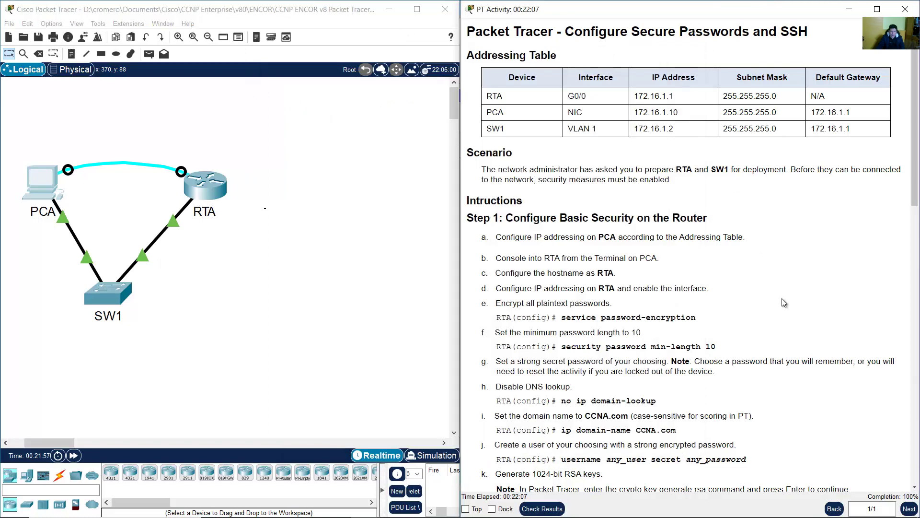